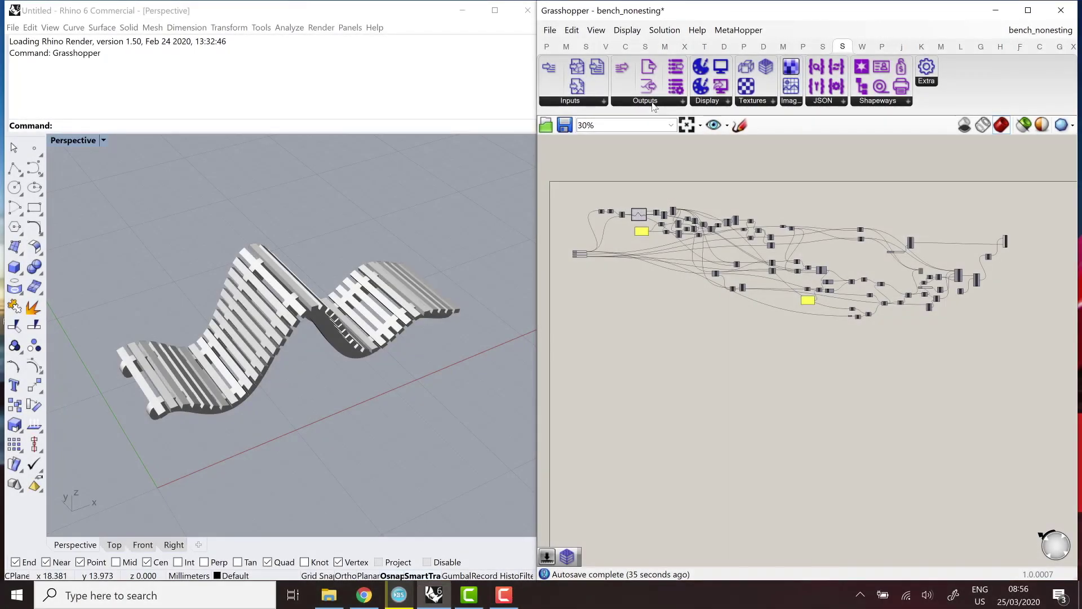
Browse the ShapeDiver output components, then test fewer Planks and new Width and Angle values.
{"action": "left_click", "coordinate": [646, 101]}
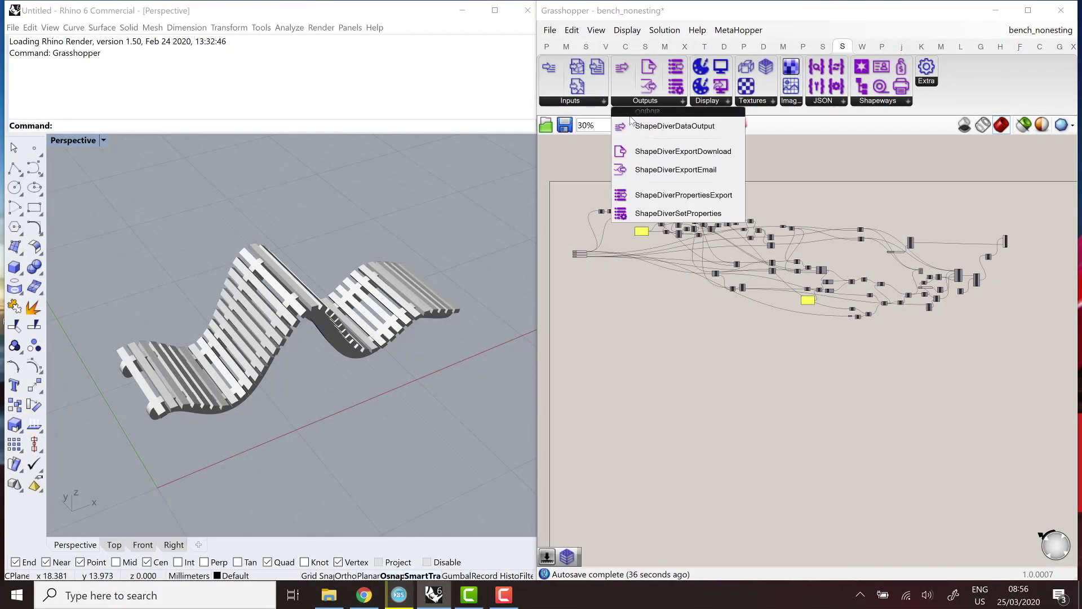
{"action": "left_click", "coordinate": [645, 309]}
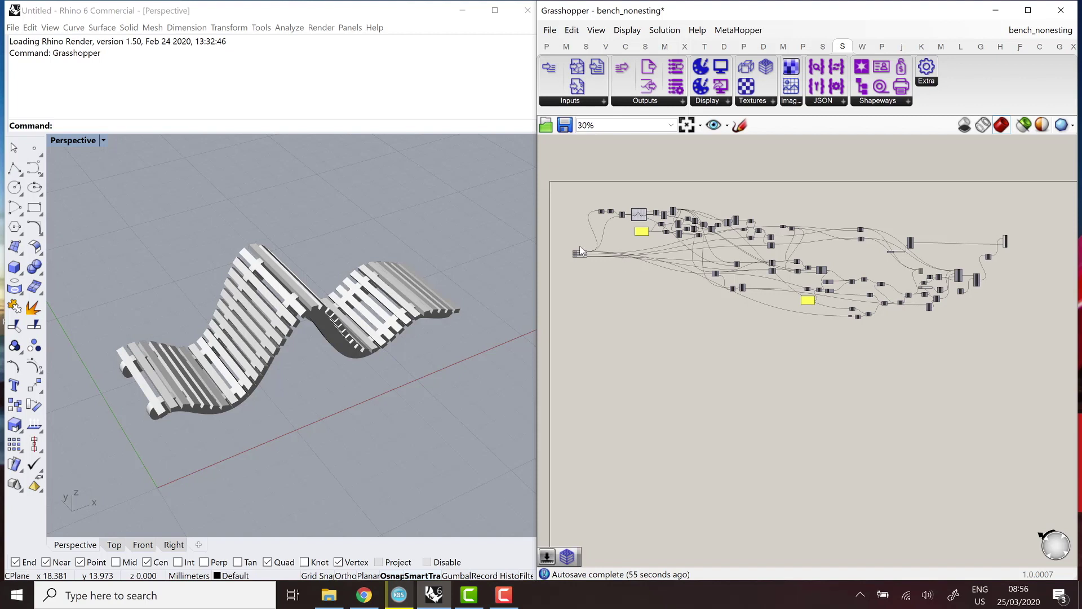
{"action": "scroll", "coordinate": [580, 248], "scroll_direction": "up", "scroll_amount": 10}
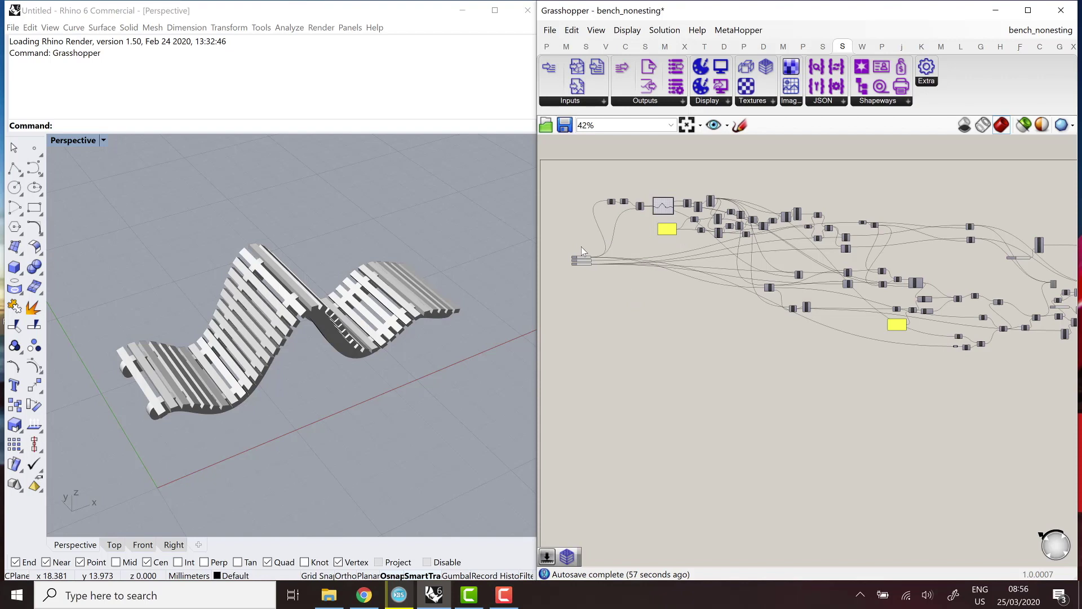
{"action": "right_click_drag", "start_coordinate": [717, 243], "coordinate": [838, 262]}
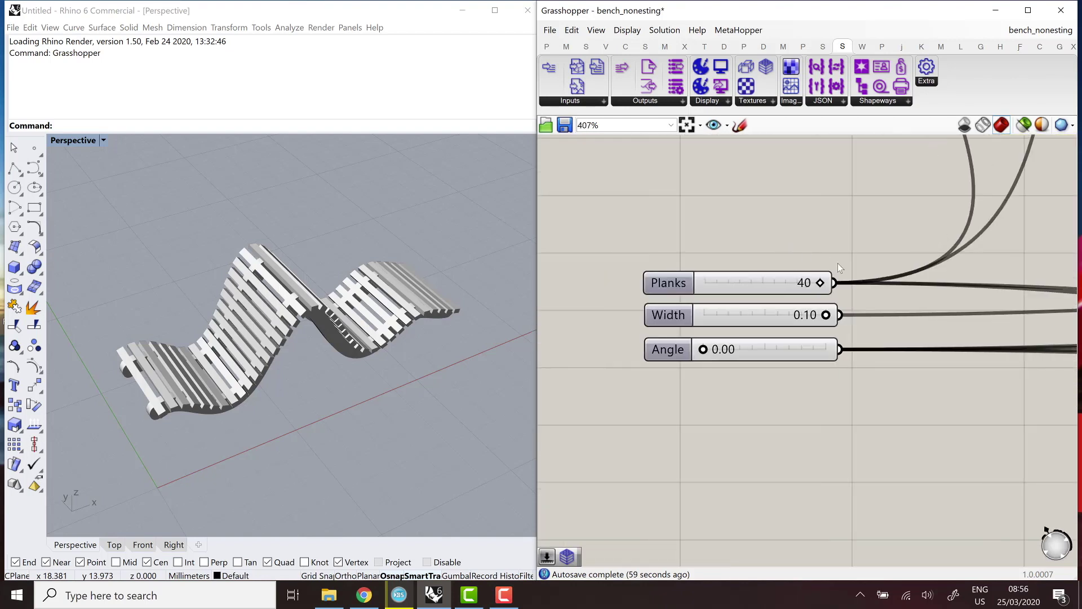
{"action": "left_click_drag", "start_coordinate": [749, 287], "coordinate": [756, 315]}
{"action": "left_click_drag", "start_coordinate": [831, 315], "coordinate": [827, 315]}
{"action": "left_click_drag", "start_coordinate": [703, 349], "coordinate": [699, 350]}
Highlight the SDDisplayGeometry and Scale components to inspect the bench geometry and its connections.
{"action": "scroll", "coordinate": [633, 322], "scroll_direction": "down", "scroll_amount": 10}
{"action": "scroll", "coordinate": [634, 319], "scroll_direction": "down", "scroll_amount": 4}
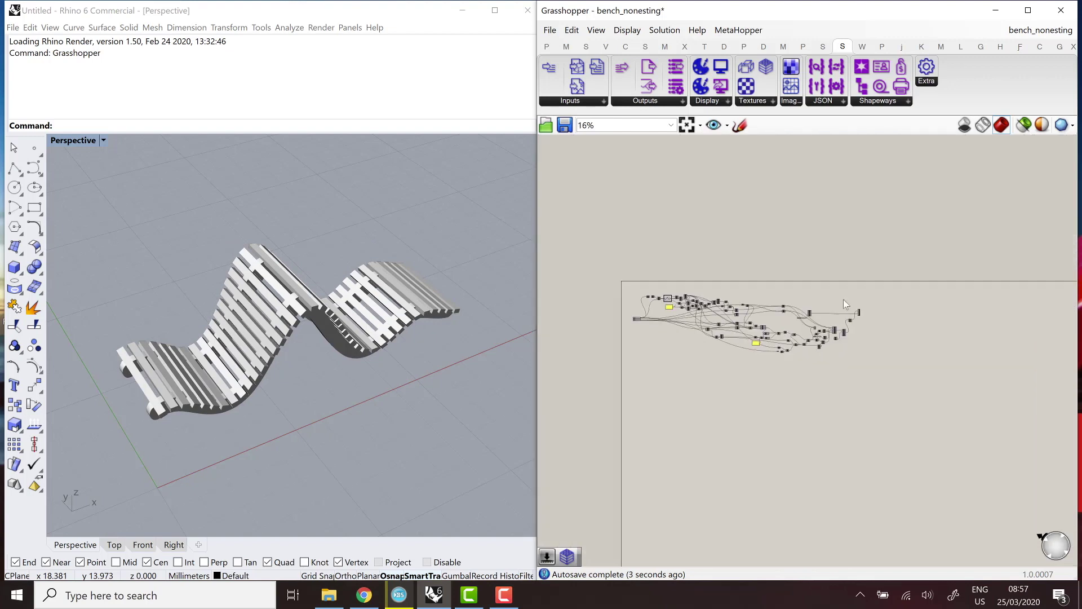
{"action": "scroll", "coordinate": [864, 327], "scroll_direction": "up", "scroll_amount": 9}
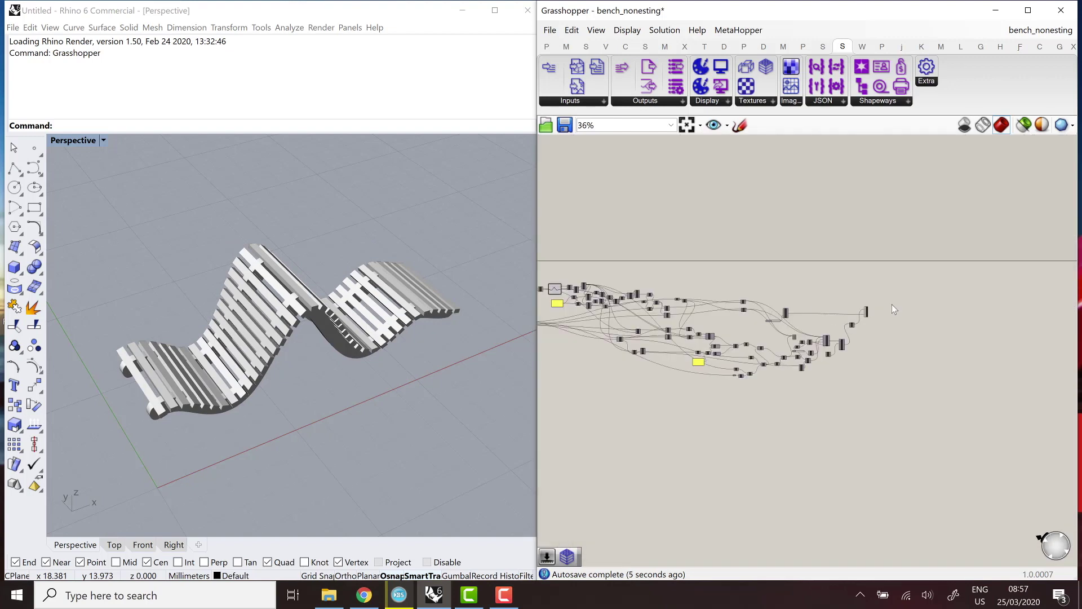
{"action": "left_click", "coordinate": [844, 321]}
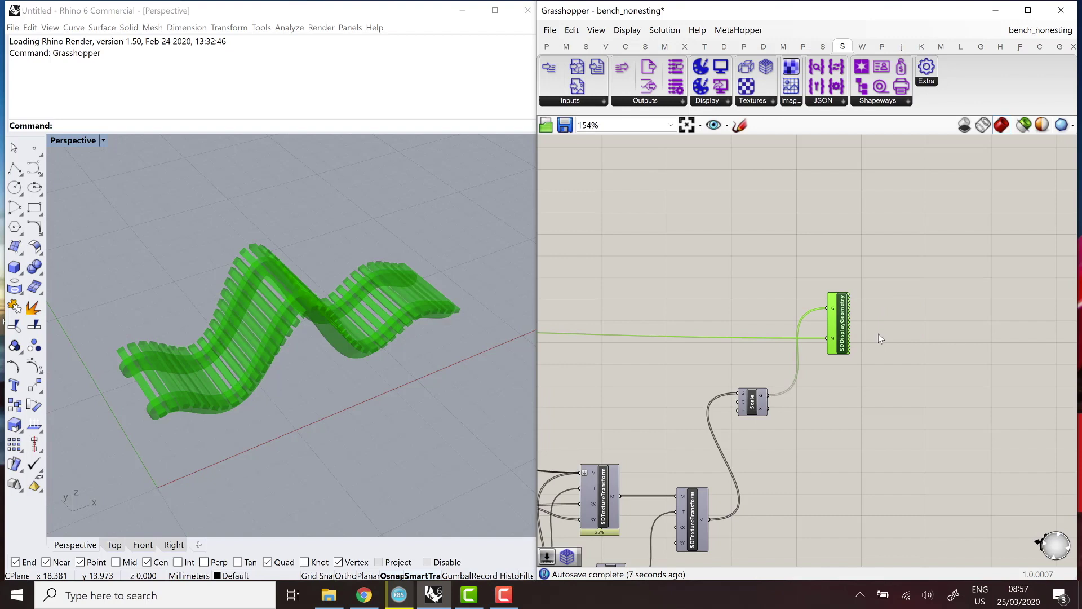
{"action": "left_click", "coordinate": [885, 295]}
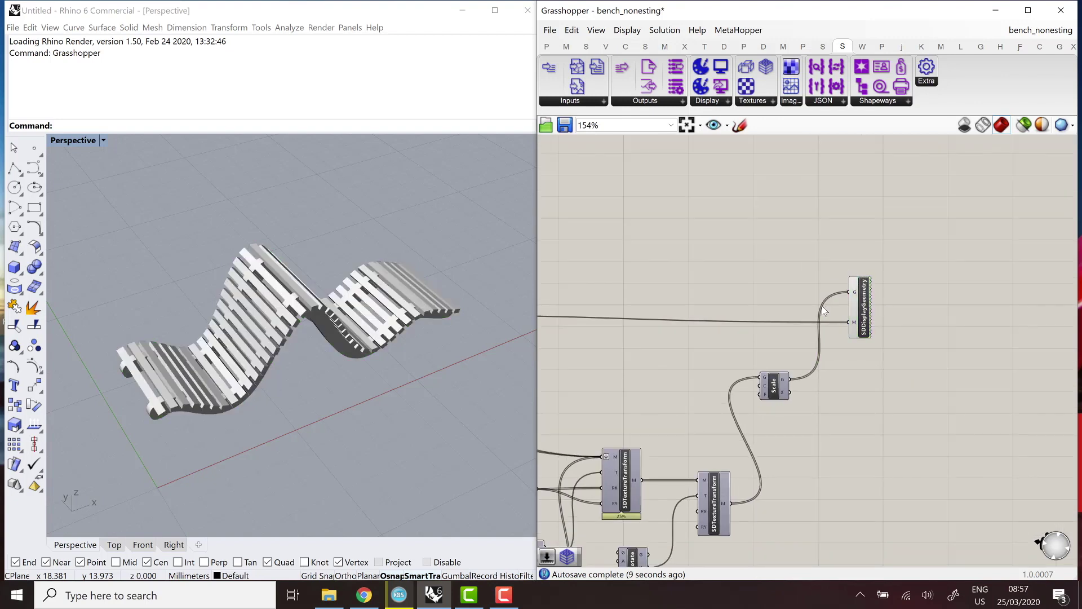
{"action": "scroll", "coordinate": [795, 371], "scroll_direction": "up", "scroll_amount": 2}
{"action": "left_click", "coordinate": [785, 366]}
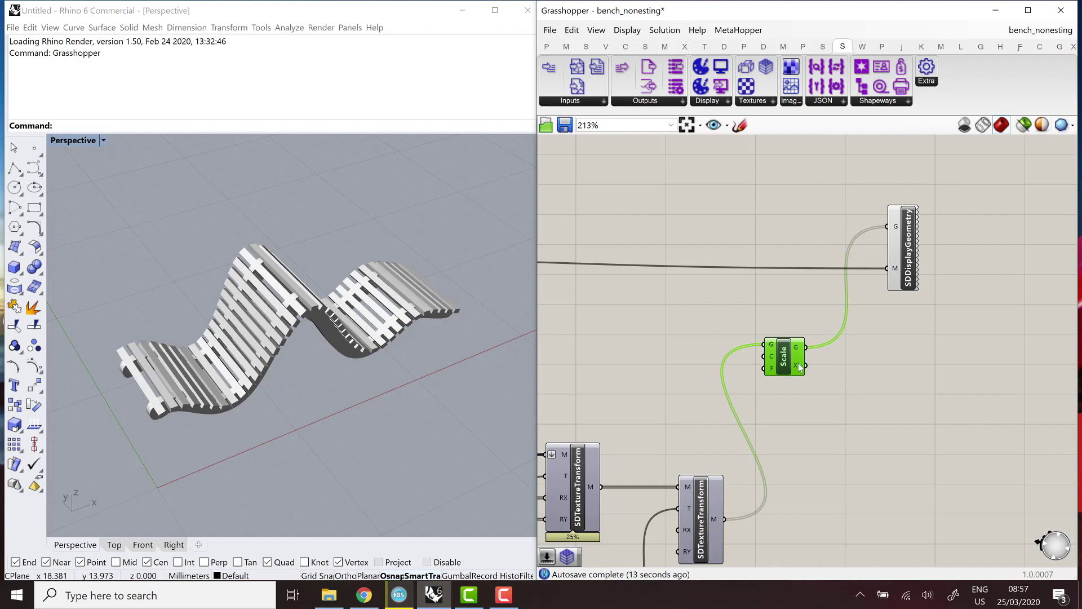
{"action": "left_click", "coordinate": [842, 357]}
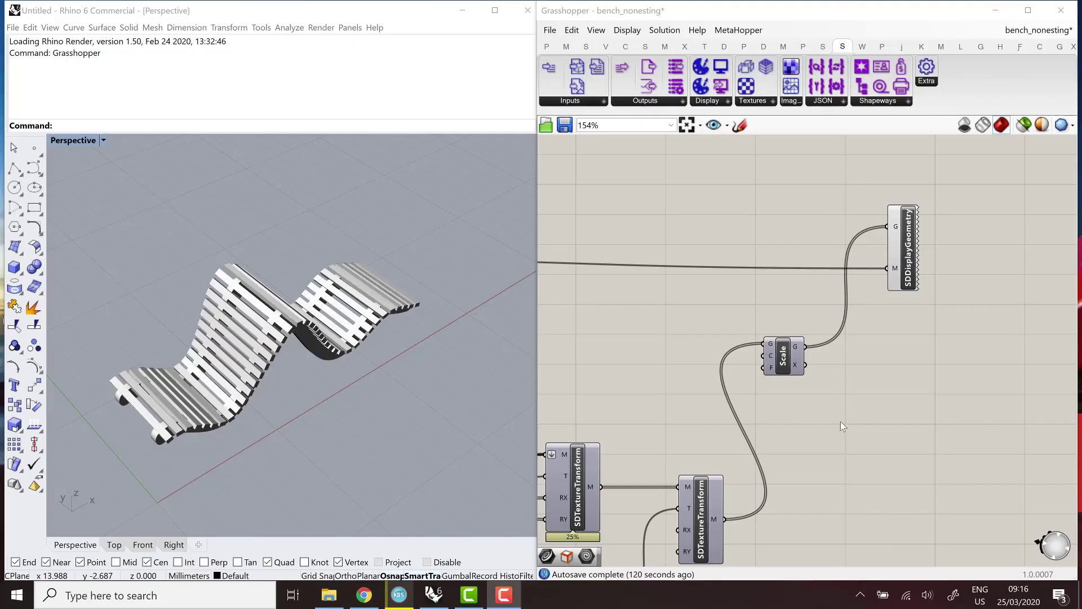
{"action": "right_click_drag", "start_coordinate": [394, 427], "coordinate": [274, 374]}
{"action": "scroll", "coordinate": [377, 367], "scroll_direction": "up", "scroll_amount": 5}
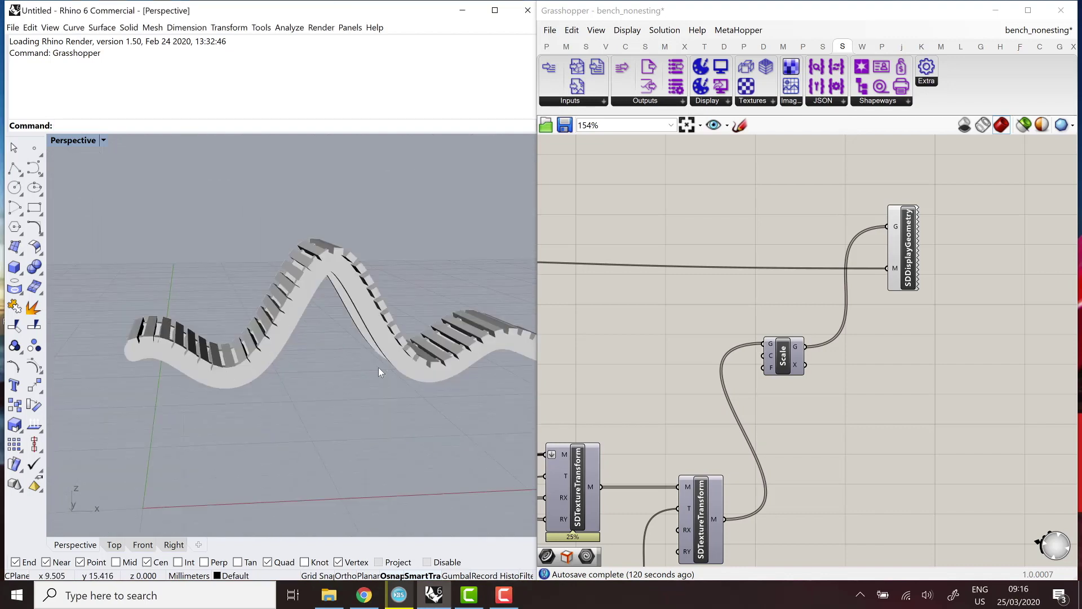
{"action": "scroll", "coordinate": [389, 378], "scroll_direction": "down", "scroll_amount": 4}
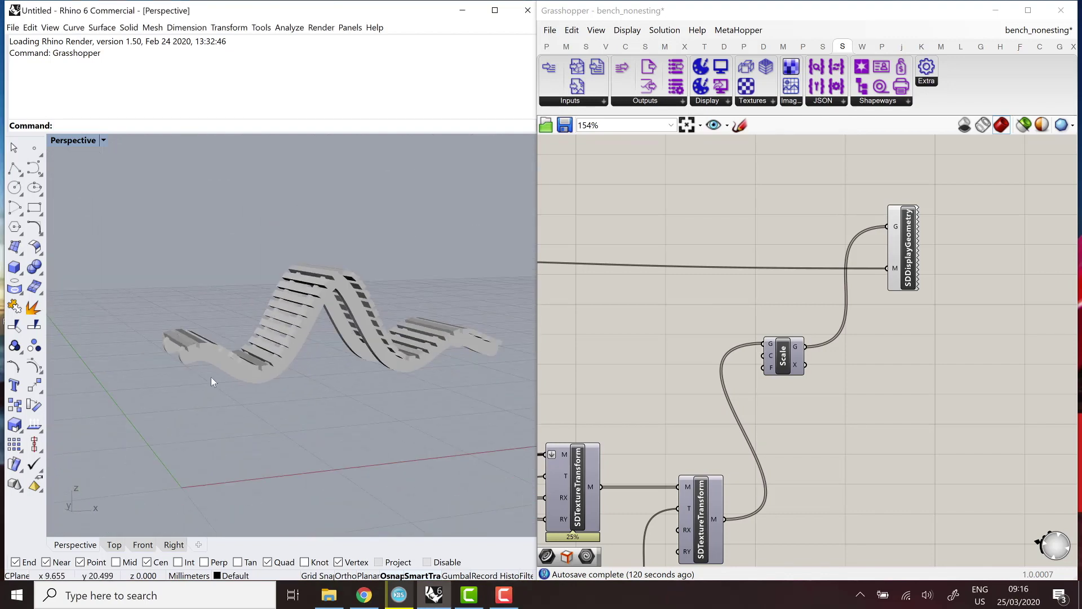
{"action": "scroll", "coordinate": [219, 359], "scroll_direction": "up", "scroll_amount": 5}
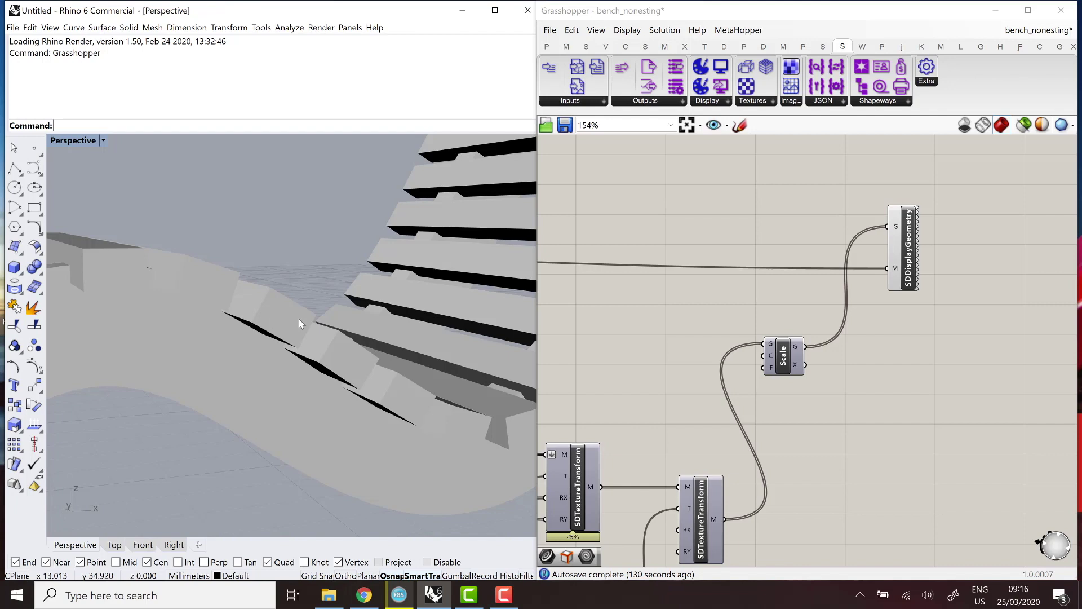
{"action": "scroll", "coordinate": [249, 341], "scroll_direction": "down", "scroll_amount": 10}
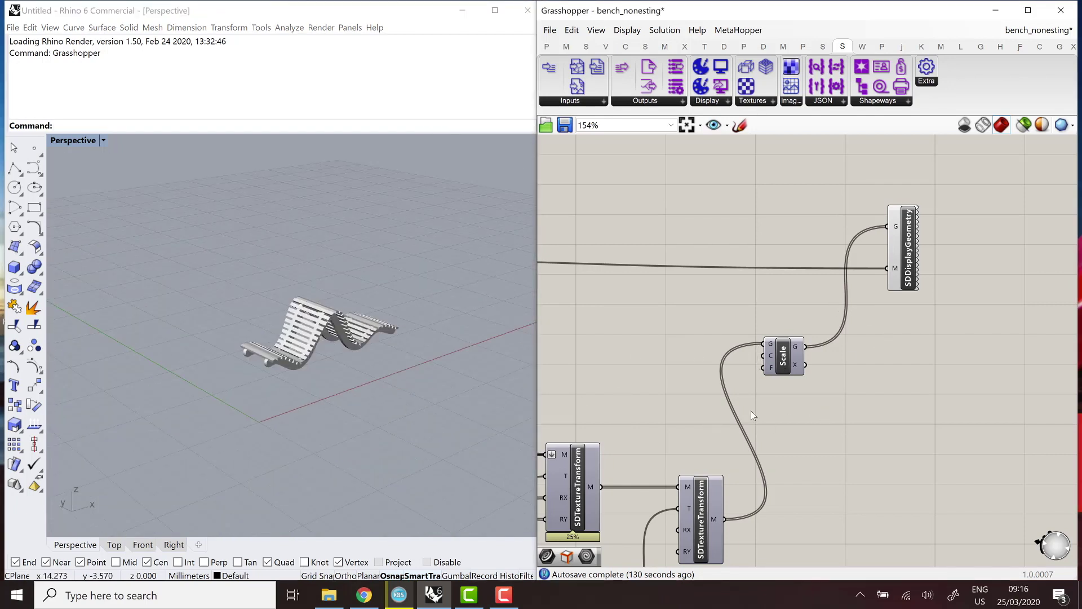
{"action": "scroll", "coordinate": [776, 375], "scroll_direction": "up", "scroll_amount": 3}
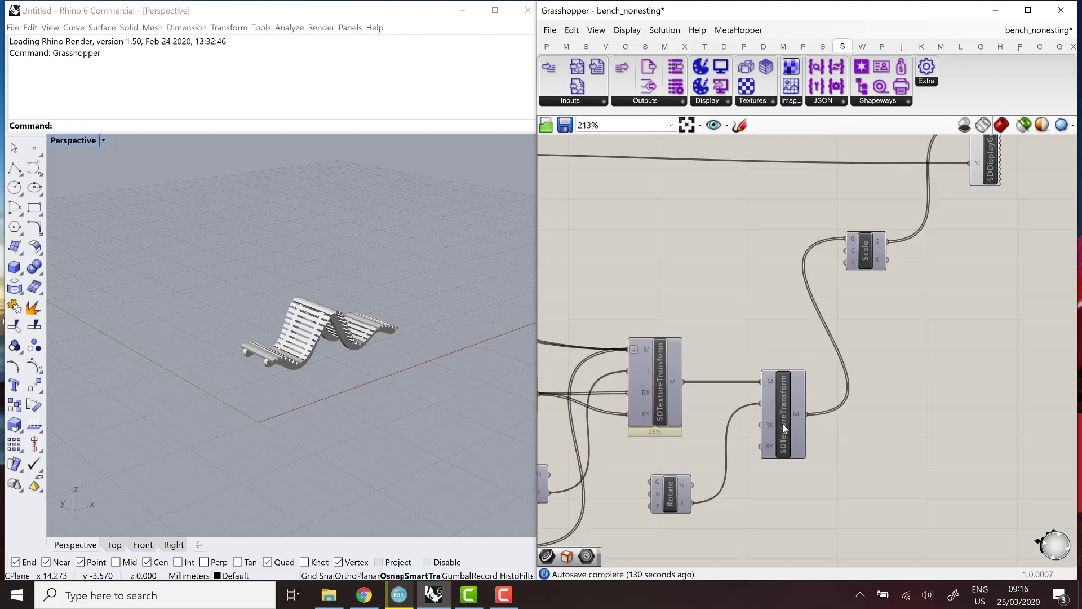
{"action": "left_click", "coordinate": [782, 424]}
{"action": "scroll", "coordinate": [759, 410], "scroll_direction": "down", "scroll_amount": 7}
Select the Rib and Planks parameters together and orbit around the green bench preview.
{"action": "left_click", "coordinate": [810, 332]}
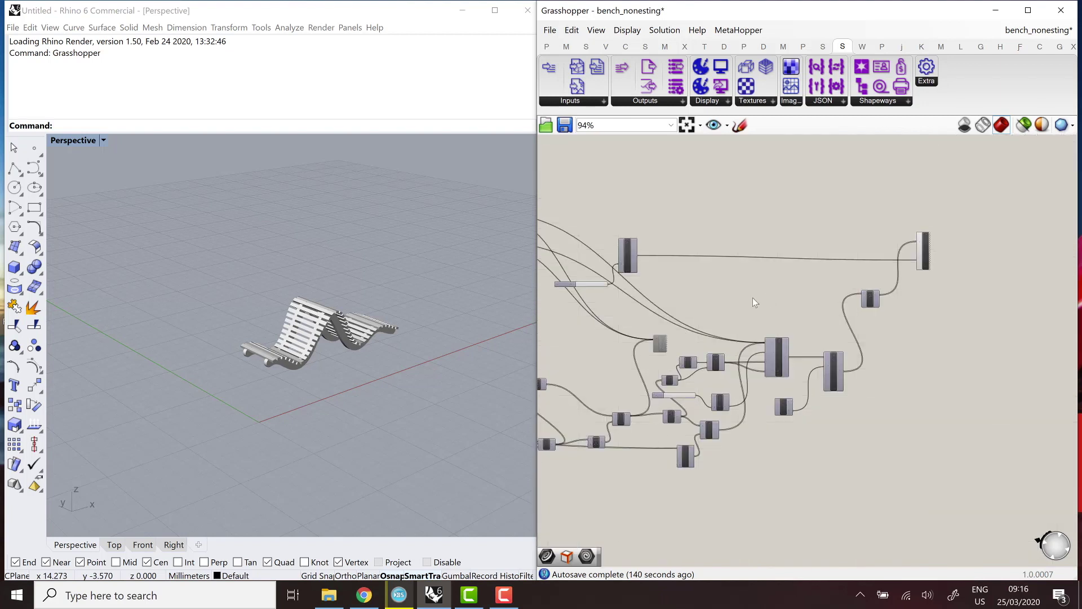
{"action": "scroll", "coordinate": [690, 402], "scroll_direction": "up", "scroll_amount": 6}
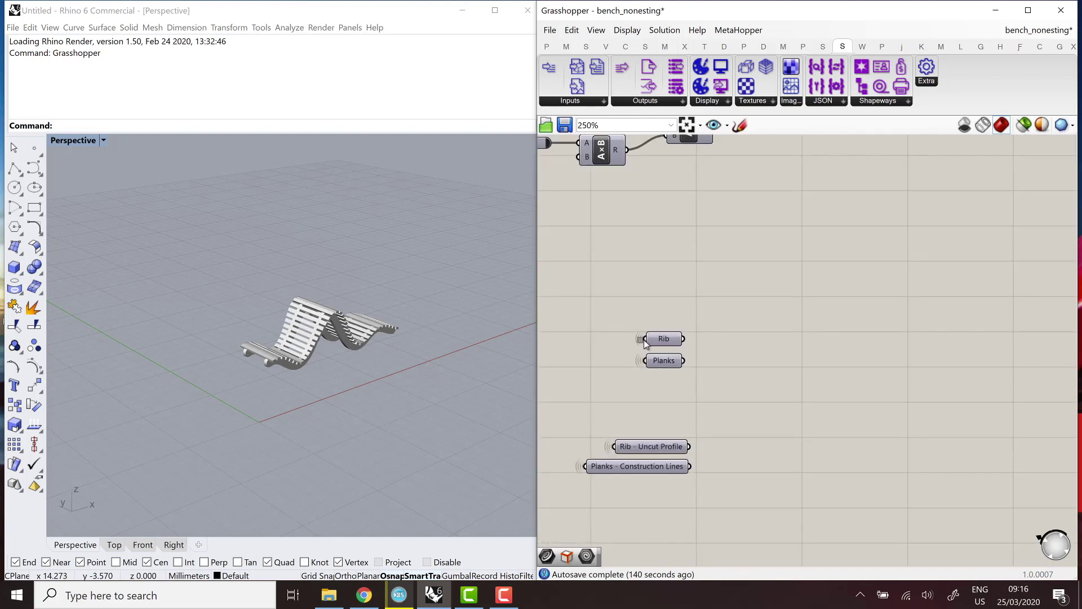
{"action": "left_click_drag", "start_coordinate": [646, 343], "coordinate": [640, 335]}
{"action": "right_click_drag", "start_coordinate": [306, 354], "coordinate": [384, 338]}
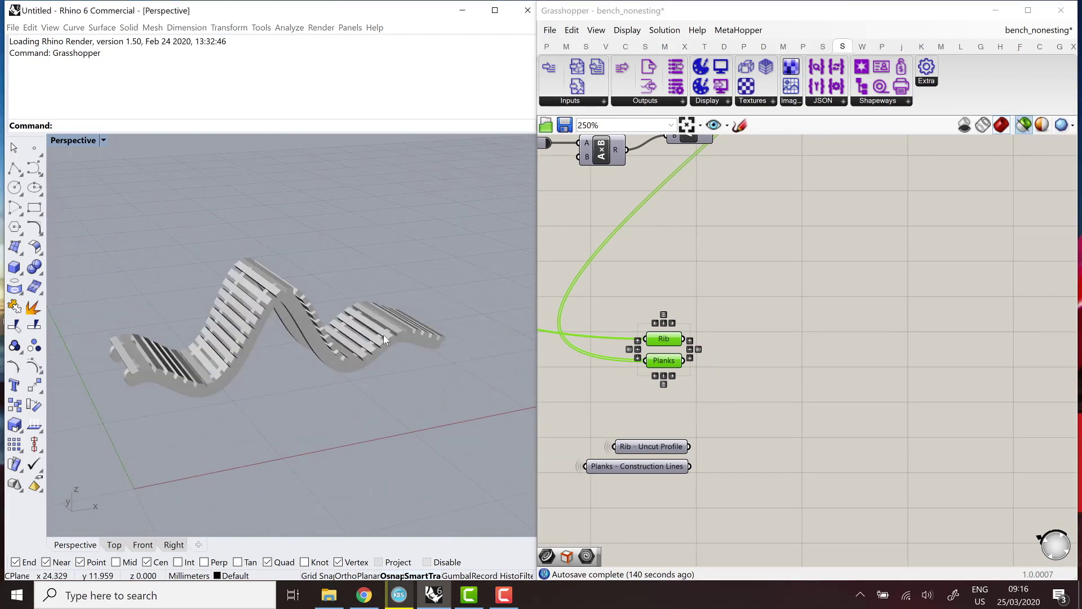
{"action": "scroll", "coordinate": [187, 475], "scroll_direction": "down", "scroll_amount": 5}
{"action": "scroll", "coordinate": [125, 495], "scroll_direction": "up", "scroll_amount": 6}
{"action": "scroll", "coordinate": [302, 333], "scroll_direction": "down", "scroll_amount": 3}
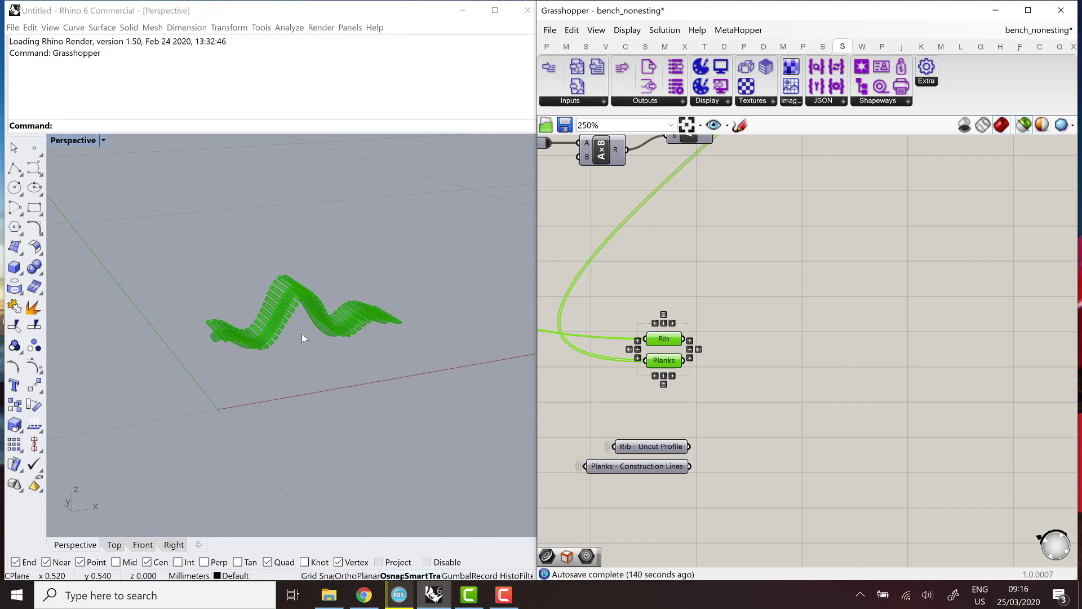
{"action": "scroll", "coordinate": [302, 334], "scroll_direction": "up", "scroll_amount": 4}
{"action": "right_click_drag", "start_coordinate": [233, 242], "coordinate": [257, 268]}
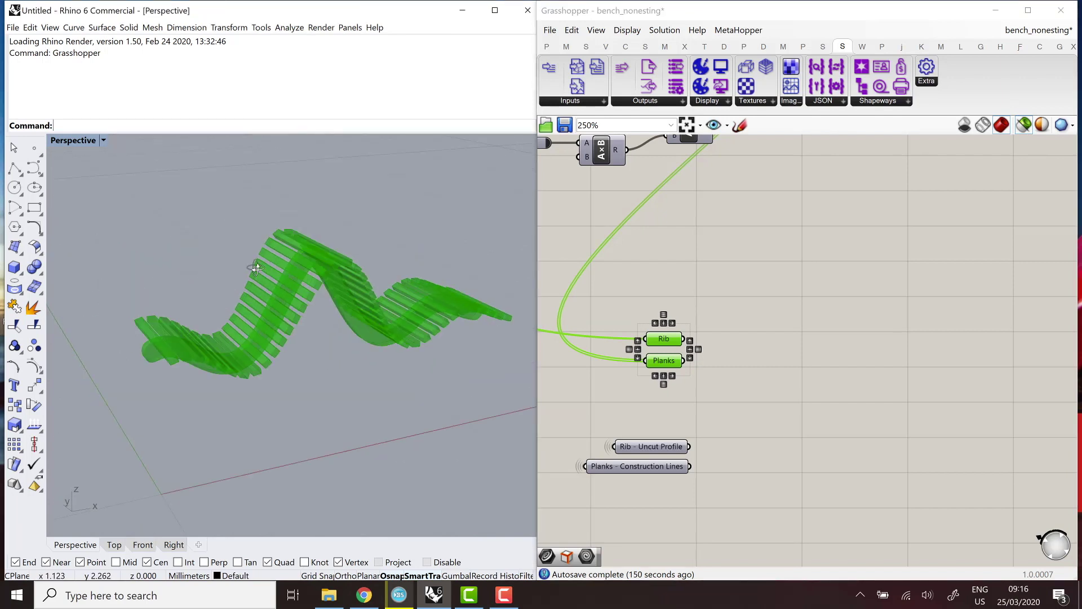
Preview the Rib geometry and the Planks geometry each on its own.
{"action": "left_click", "coordinate": [702, 356]}
{"action": "left_click", "coordinate": [664, 338]}
{"action": "left_click", "coordinate": [662, 362]}
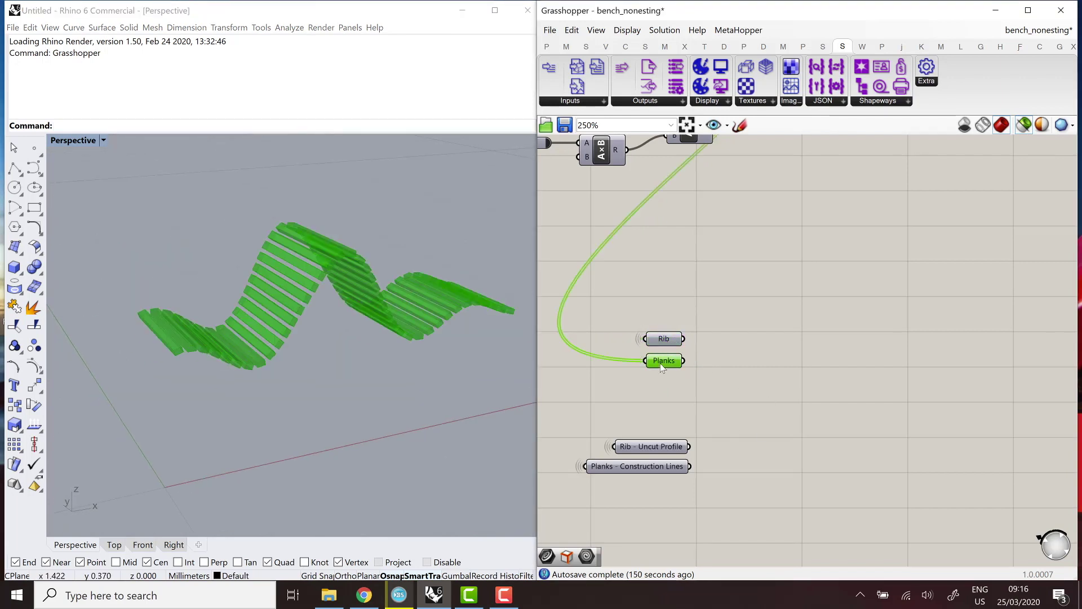
{"action": "left_click", "coordinate": [742, 372]}
{"action": "left_click", "coordinate": [664, 338]}
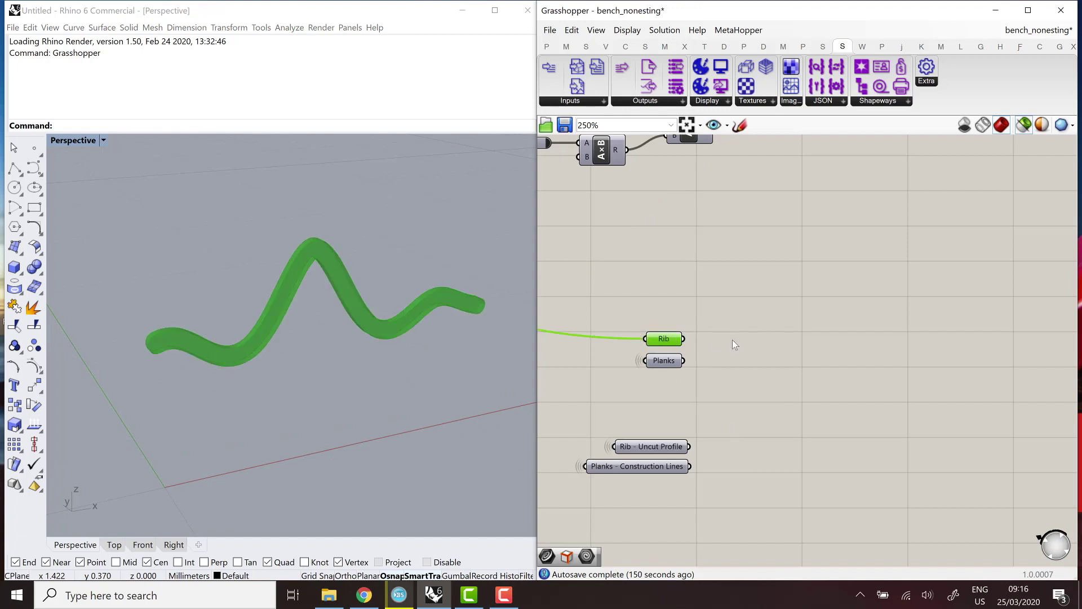
{"action": "left_click", "coordinate": [778, 343]}
Add a Solid Difference component with Rib as input A and Planks as input B.
{"action": "double_click", "coordinate": [790, 345]}
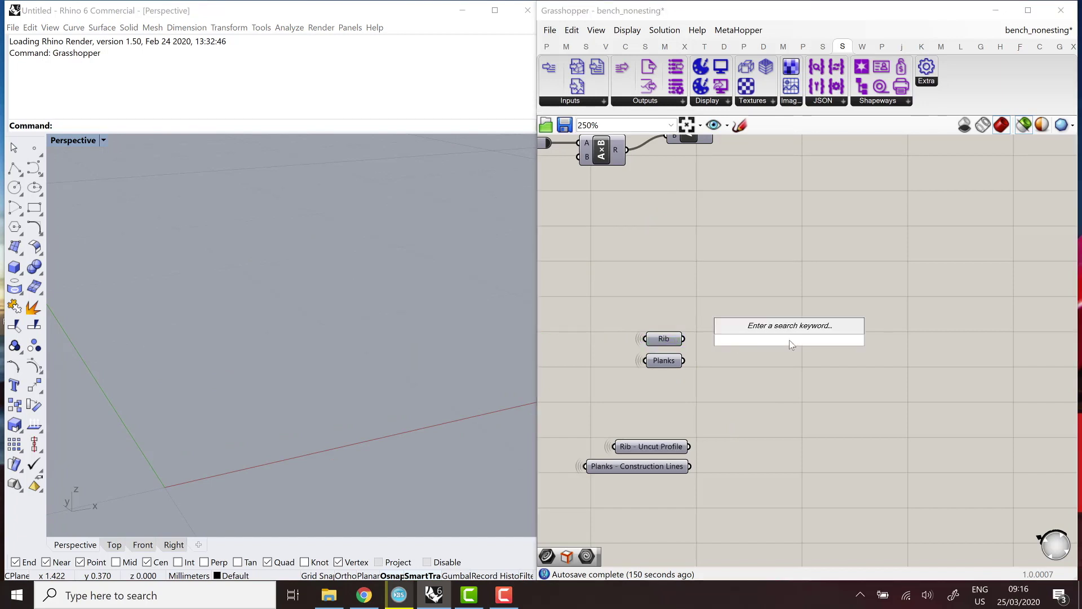
{"action": "type", "text": "solid"}
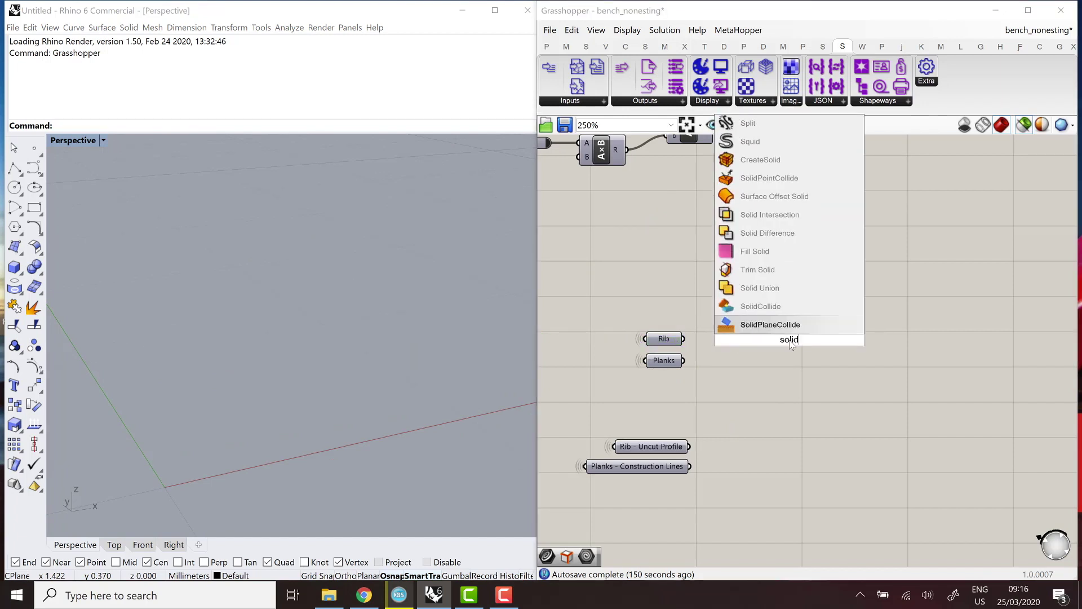
{"action": "type", "text": " difference"}
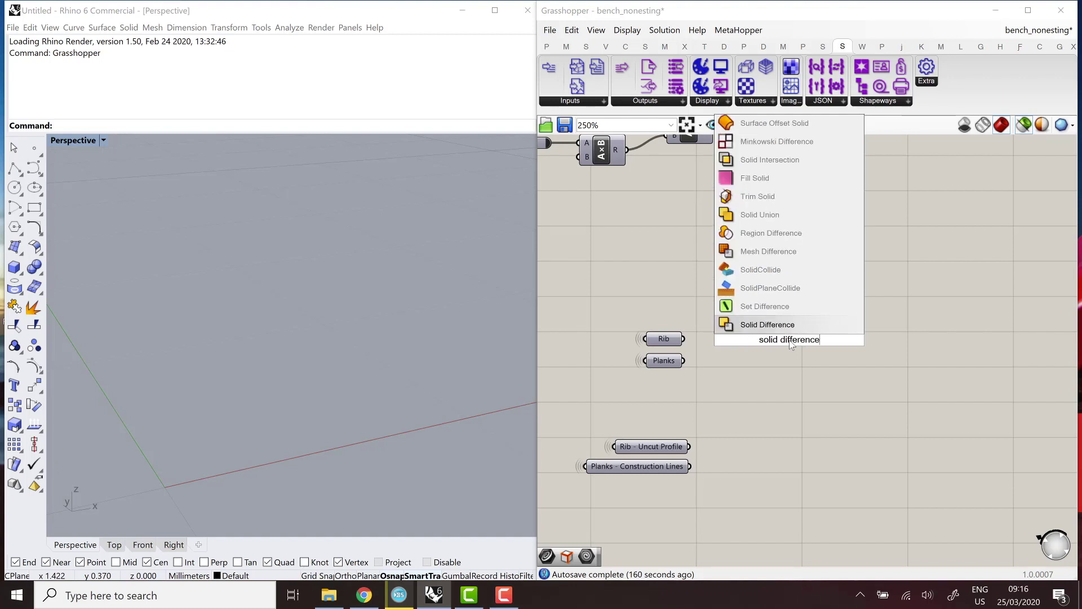
{"action": "key", "text": "Return"}
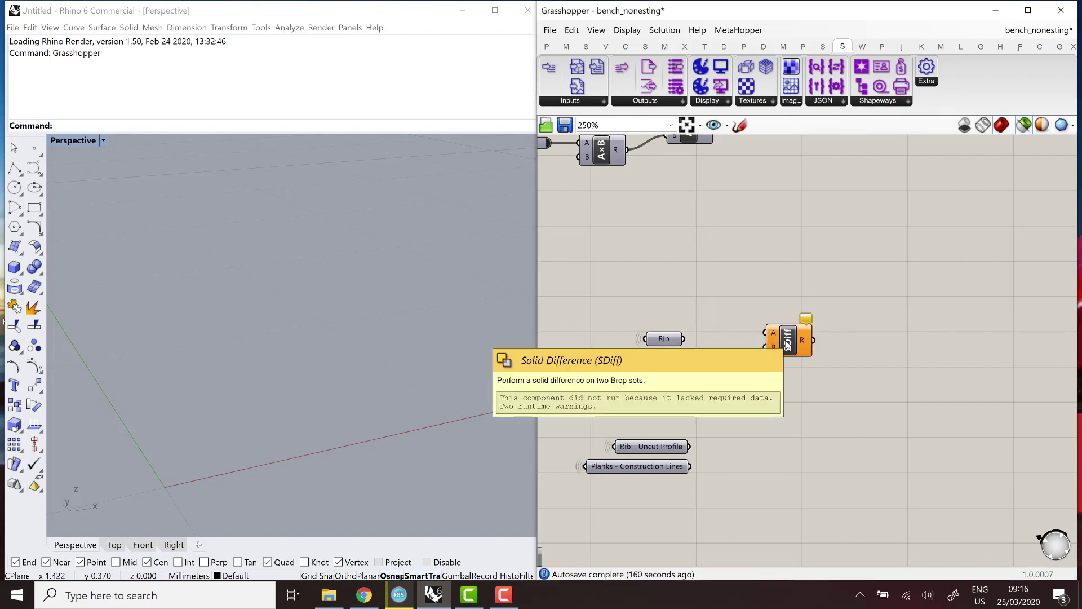
{"action": "left_click", "coordinate": [663, 341]}
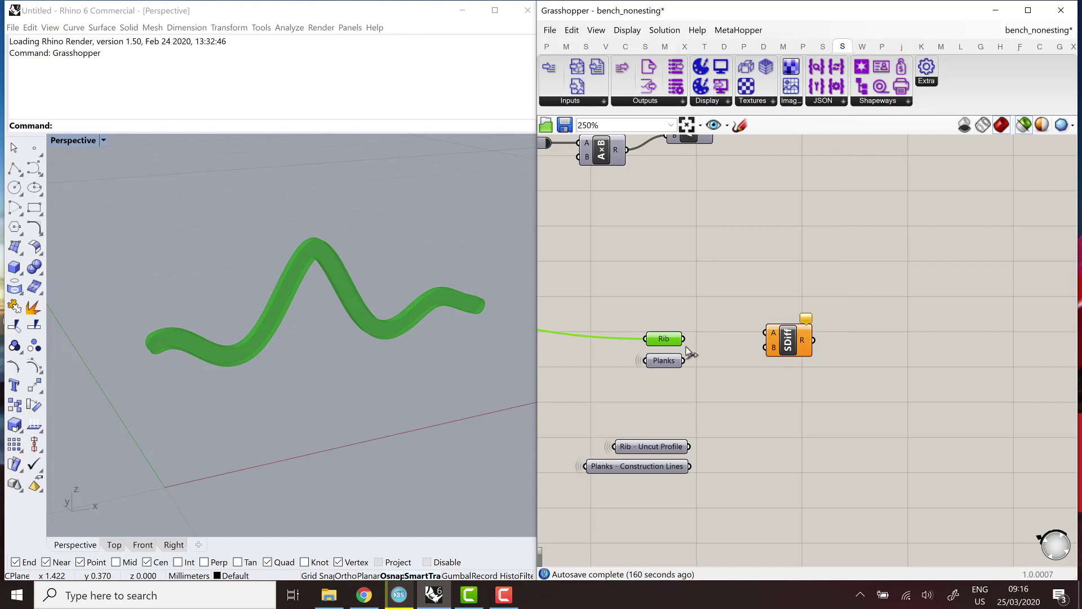
{"action": "left_click_drag", "start_coordinate": [684, 338], "coordinate": [762, 332]}
{"action": "left_click_drag", "start_coordinate": [684, 361], "coordinate": [762, 348]}
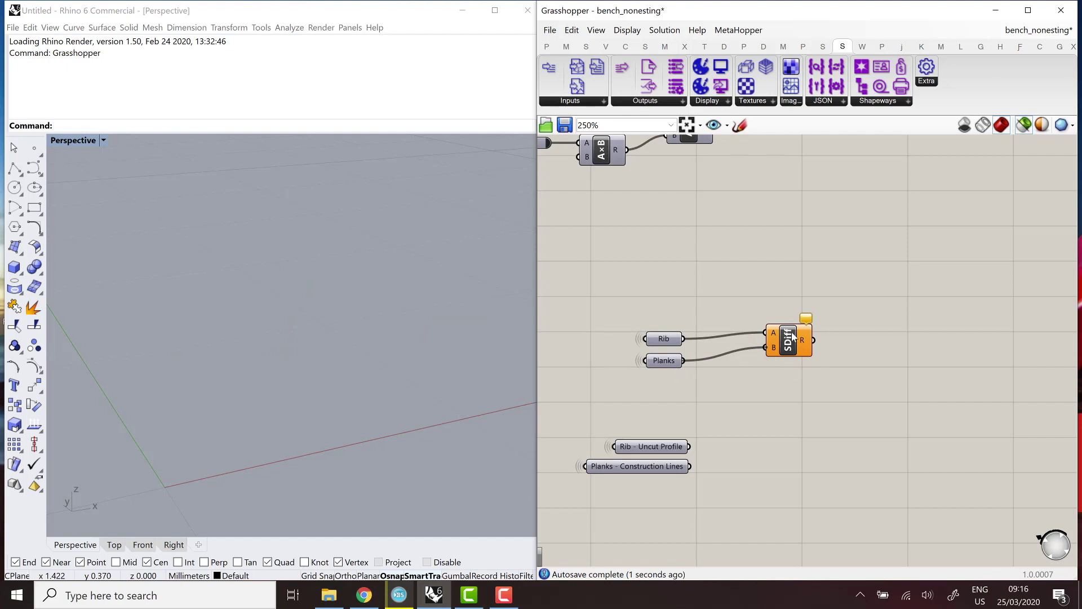
Preview the Solid Difference result and orbit to inspect the notched rib.
{"action": "left_click", "coordinate": [789, 345]}
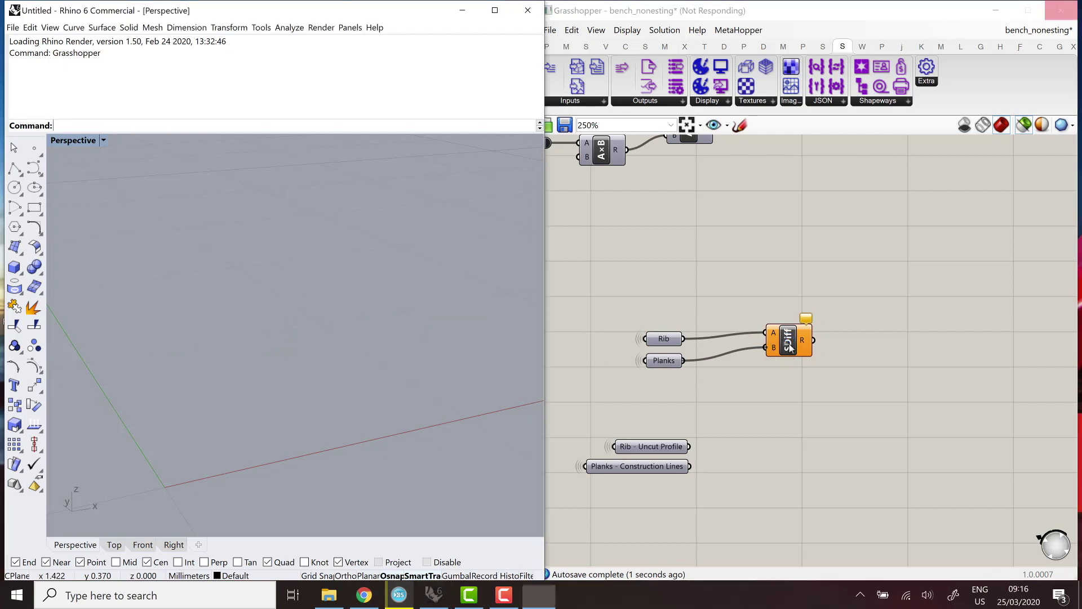
{"action": "right_click_drag", "start_coordinate": [358, 371], "coordinate": [323, 391]}
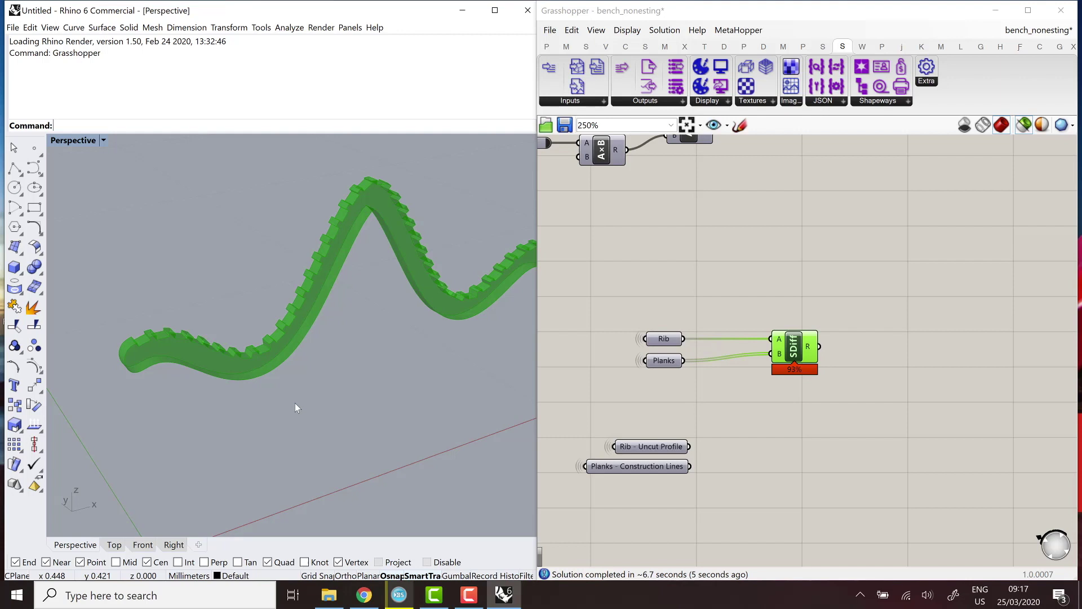
{"action": "scroll", "coordinate": [298, 404], "scroll_direction": "down", "scroll_amount": 5}
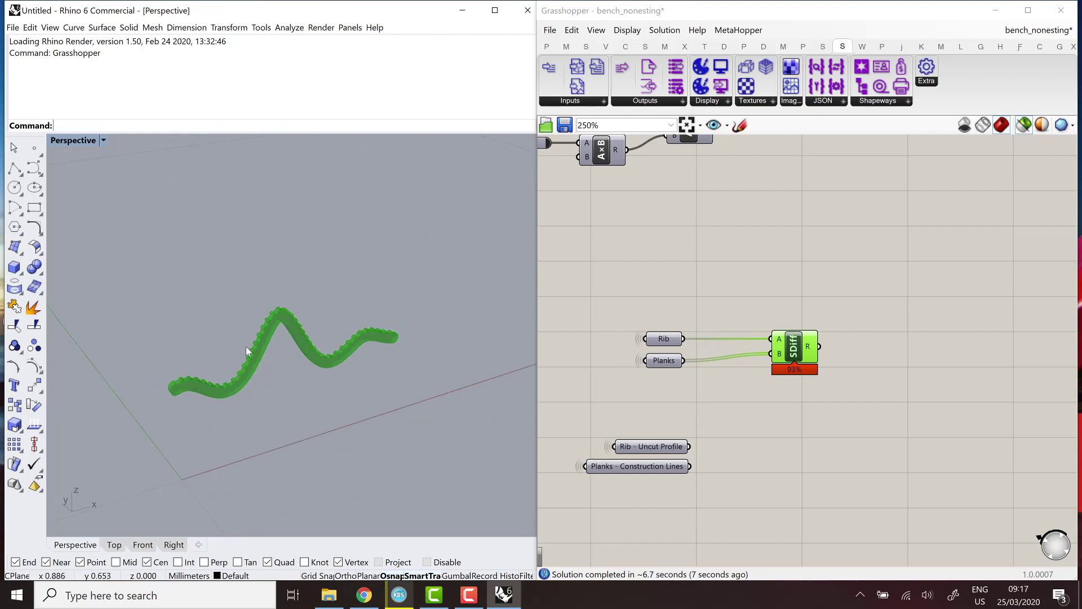
{"action": "scroll", "coordinate": [244, 376], "scroll_direction": "up", "scroll_amount": 2}
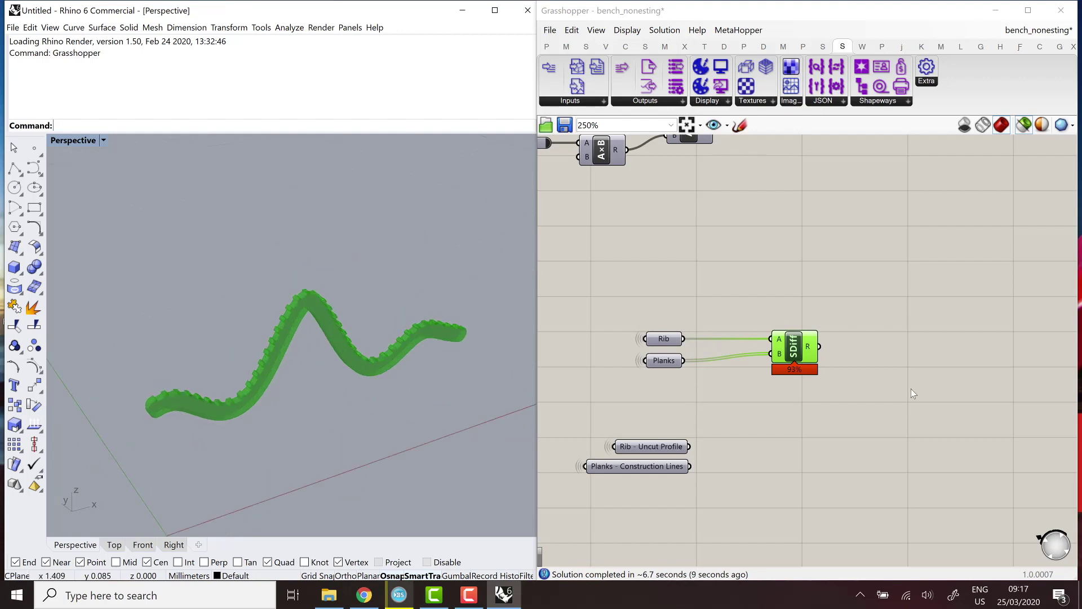
Find SDiff at 93% of solve time with MetaHopper's Bottleneck Navigator, then delete it.
{"action": "left_click", "coordinate": [736, 34]}
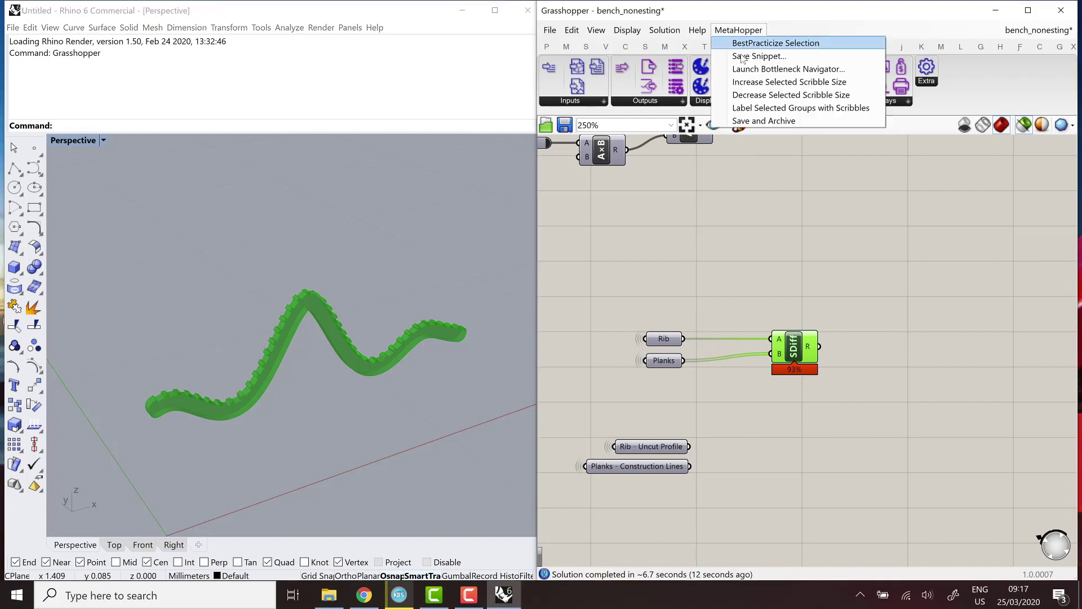
{"action": "left_click", "coordinate": [756, 68]}
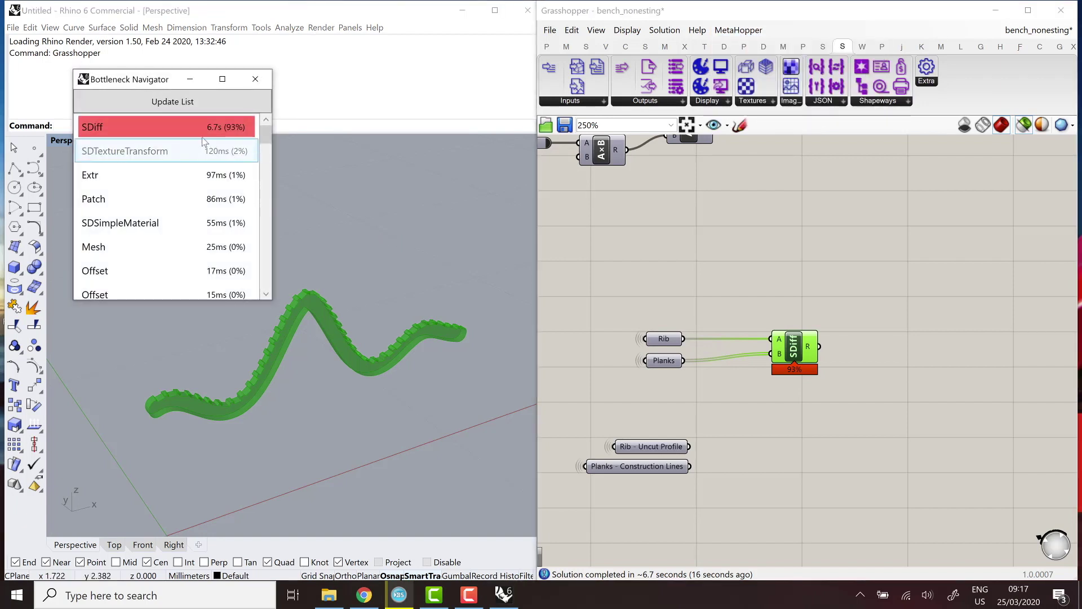
{"action": "left_click", "coordinate": [253, 82]}
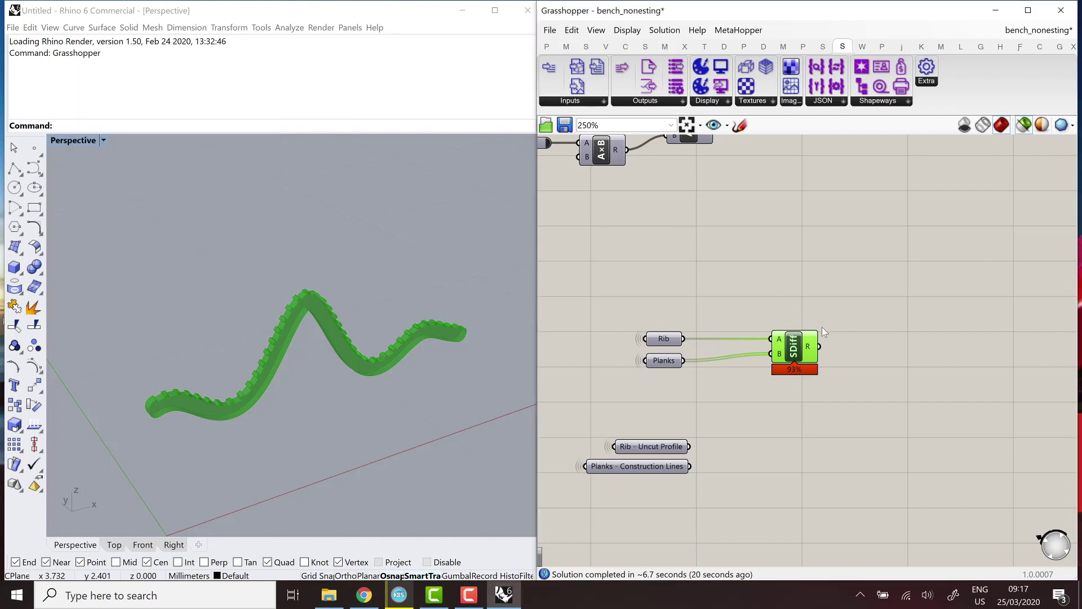
{"action": "key", "text": "Delete"}
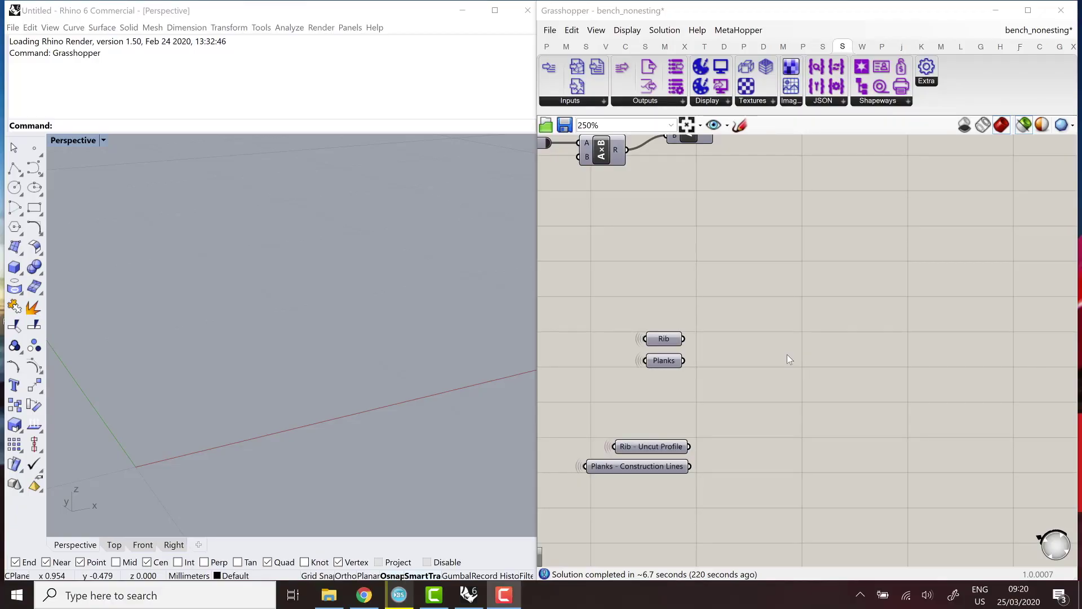
Place a Region Difference component and wire Rib - Uncut Profile into its A input.
{"action": "left_click", "coordinate": [646, 447]}
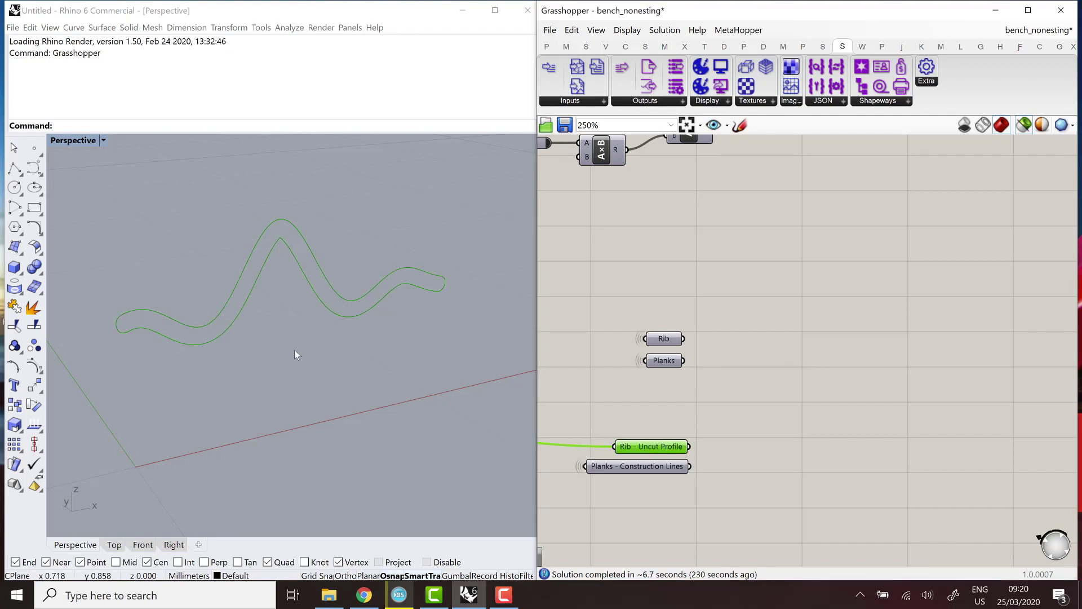
{"action": "double_click", "coordinate": [725, 407]}
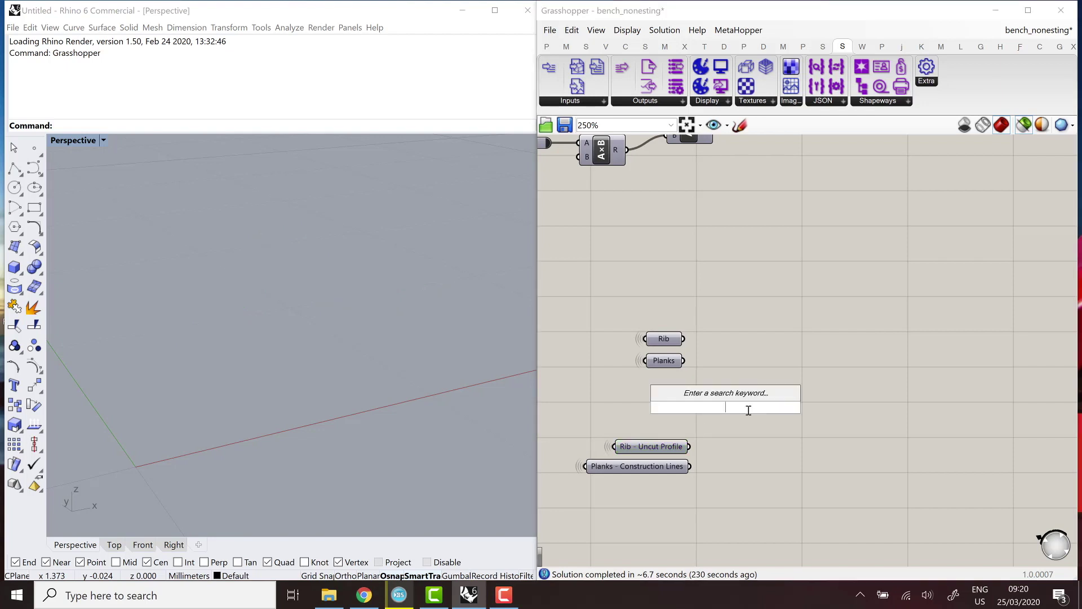
{"action": "type", "text": "region"}
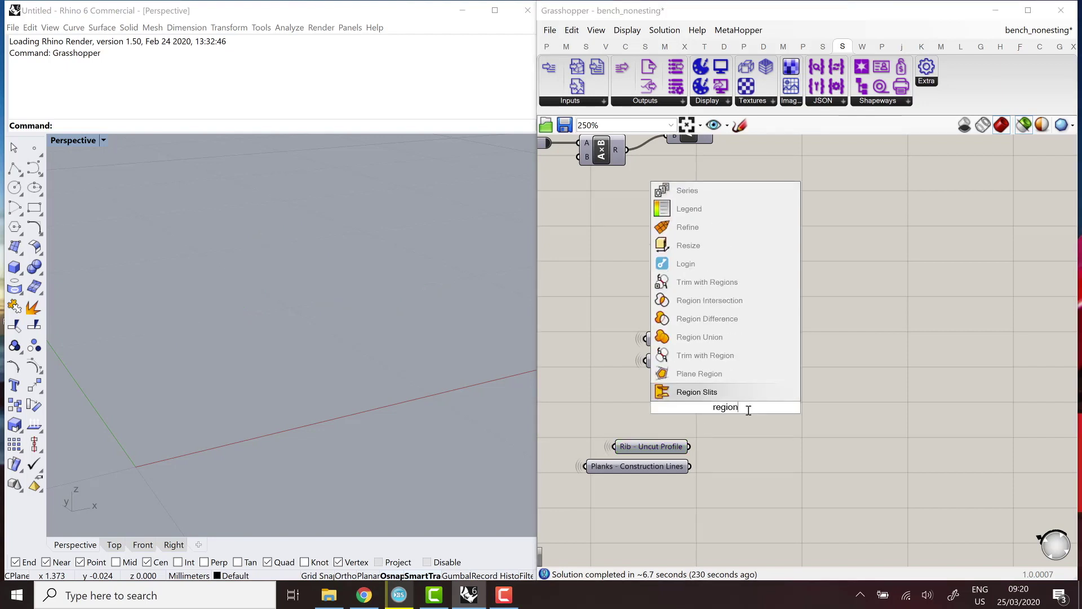
{"action": "type", "text": " diffe"}
{"action": "key", "text": "Return"}
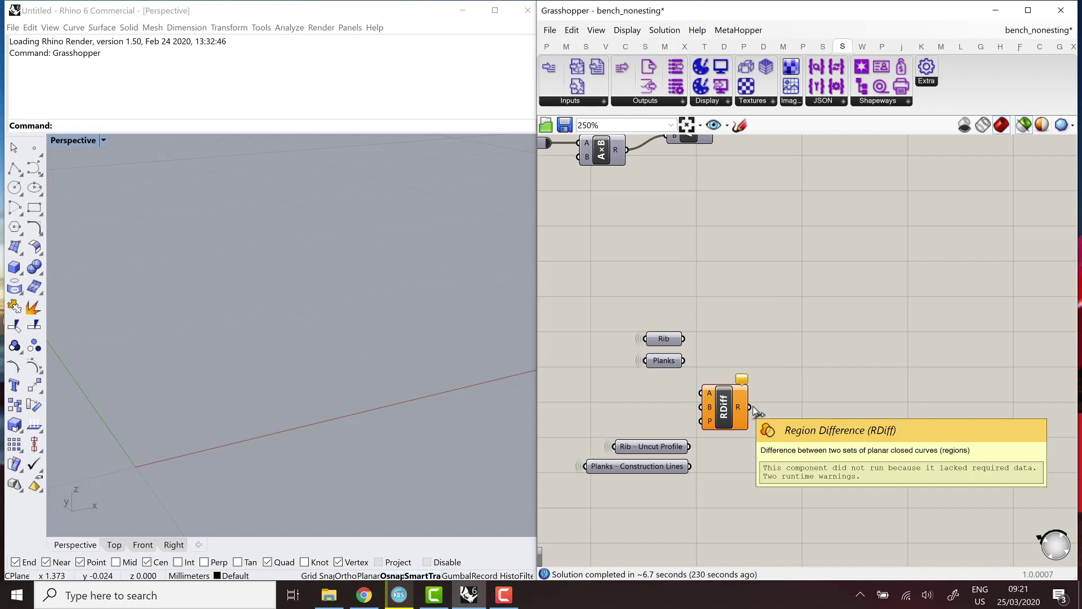
{"action": "left_click_drag", "start_coordinate": [730, 412], "coordinate": [793, 406]}
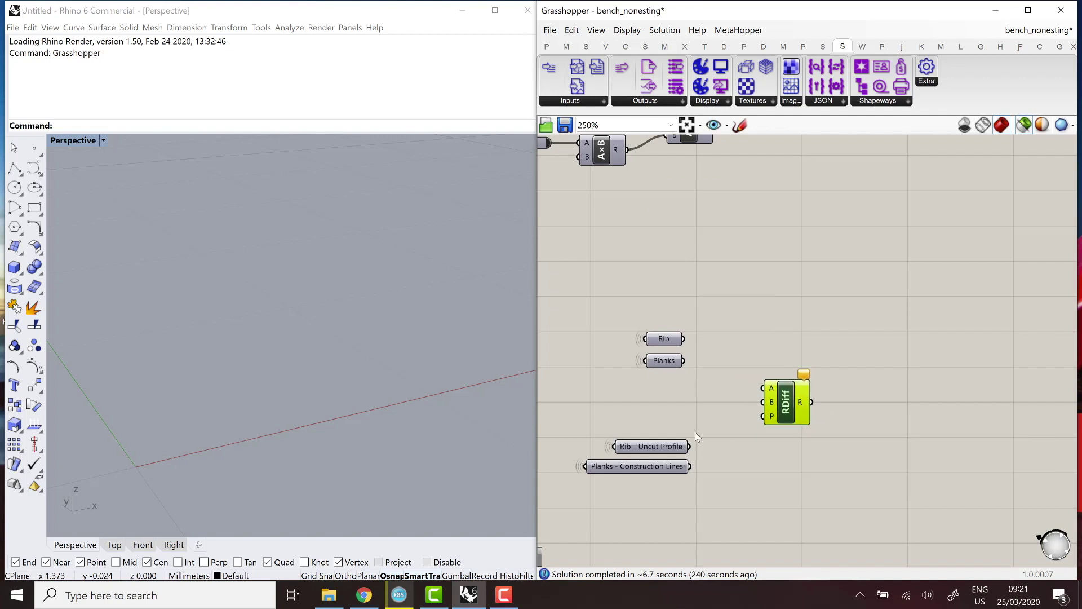
{"action": "left_click", "coordinate": [677, 447]}
{"action": "left_click_drag", "start_coordinate": [689, 447], "coordinate": [763, 389]}
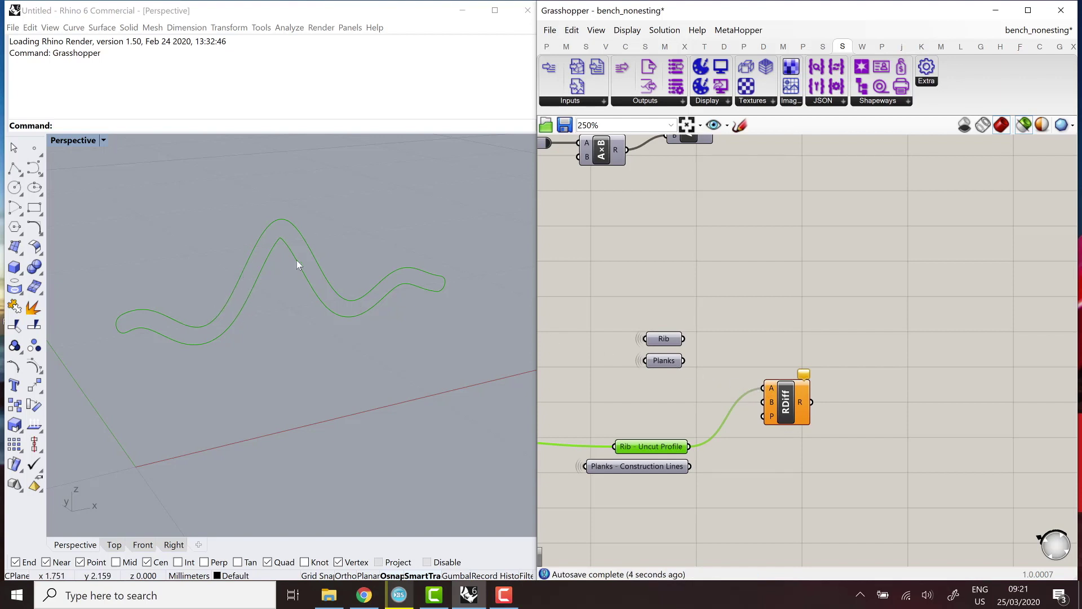
Preview the Planks, move RDiff right for room, and search for 'brep plane'.
{"action": "left_click", "coordinate": [677, 363]}
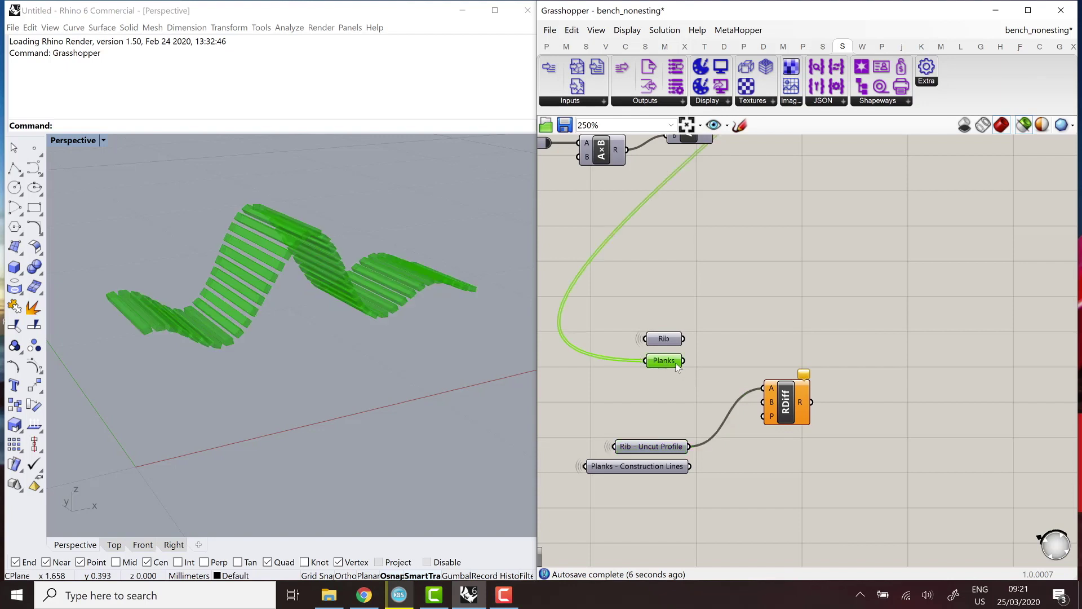
{"action": "left_click_drag", "start_coordinate": [768, 393], "coordinate": [881, 395]}
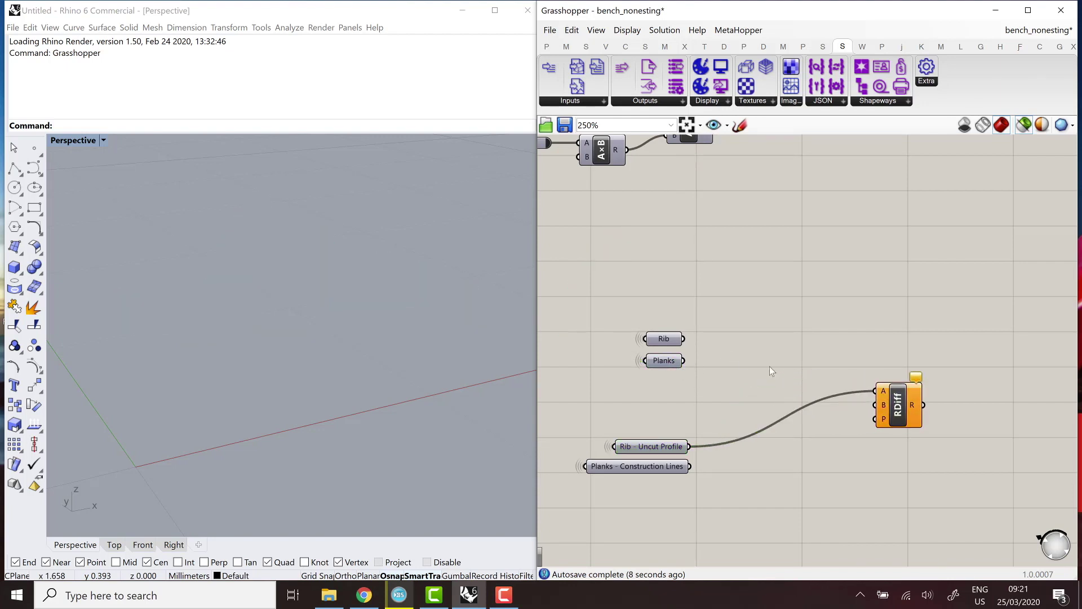
{"action": "double_click", "coordinate": [769, 366]}
{"action": "type", "text": "br"}
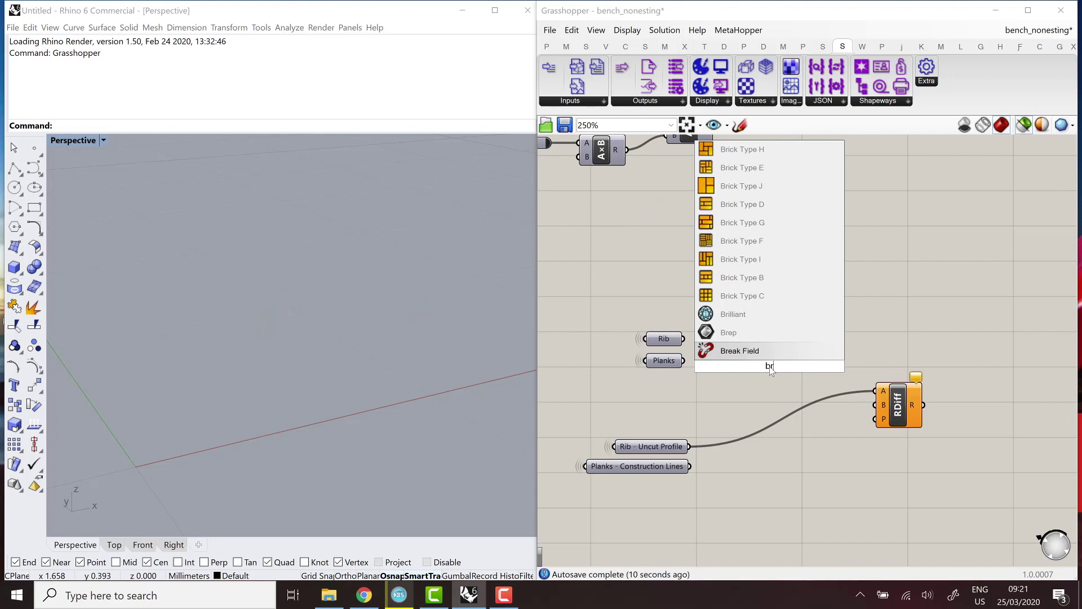
{"action": "type", "text": "ep plane"}
{"action": "key", "text": "Up"}
{"action": "key", "text": "Up"}
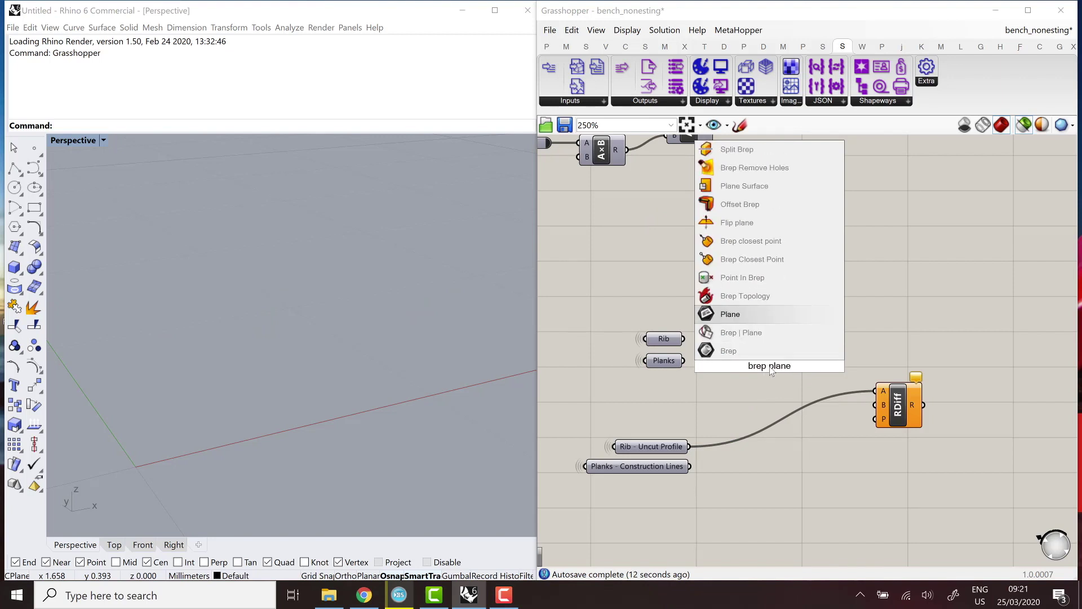
Place a Brep | Plane component with Planks as B and an XZ Plane as P.
{"action": "key", "text": "Down"}
{"action": "key", "text": "Return"}
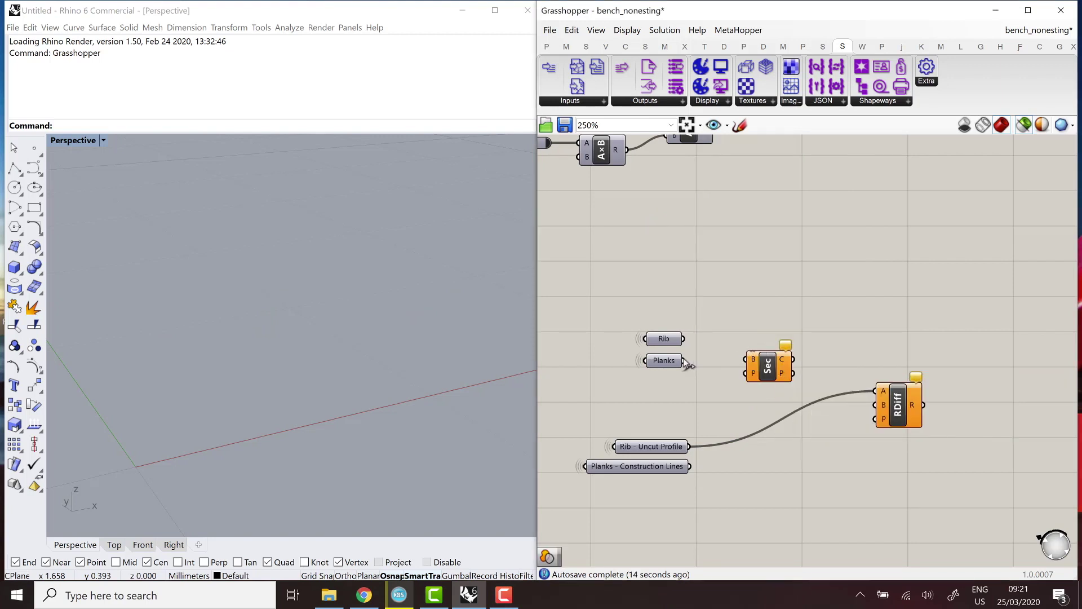
{"action": "left_click_drag", "start_coordinate": [684, 360], "coordinate": [794, 374]}
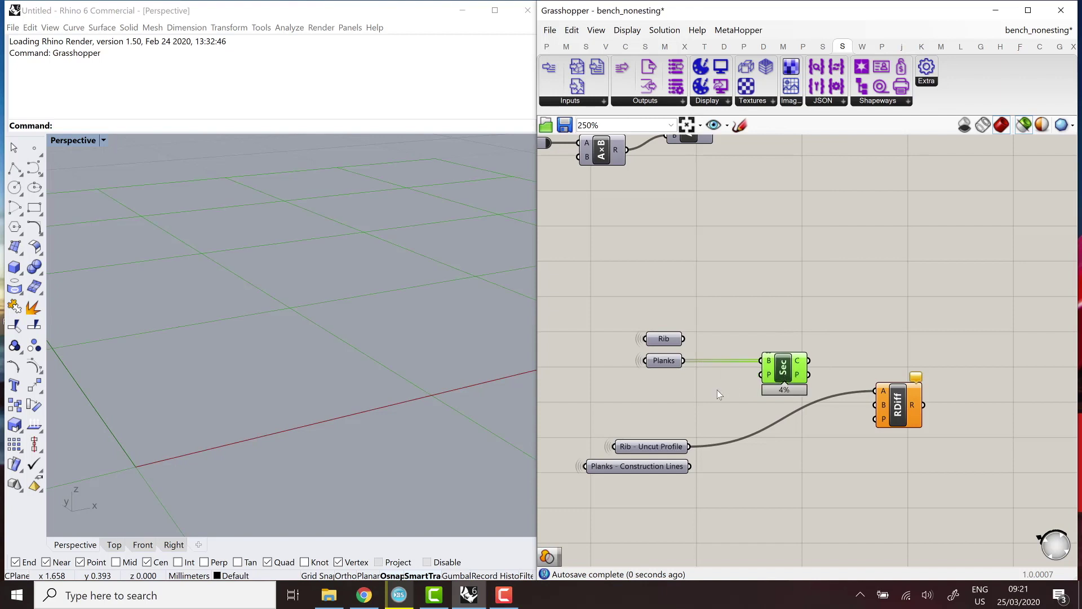
{"action": "double_click", "coordinate": [695, 396]}
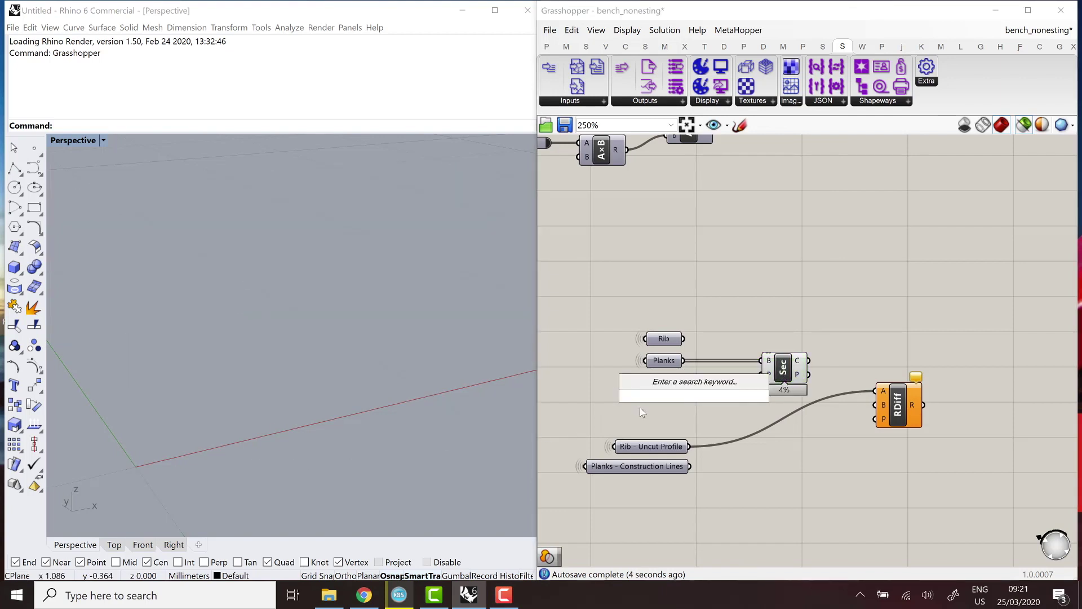
{"action": "type", "text": "xz"}
{"action": "left_click", "coordinate": [685, 375]}
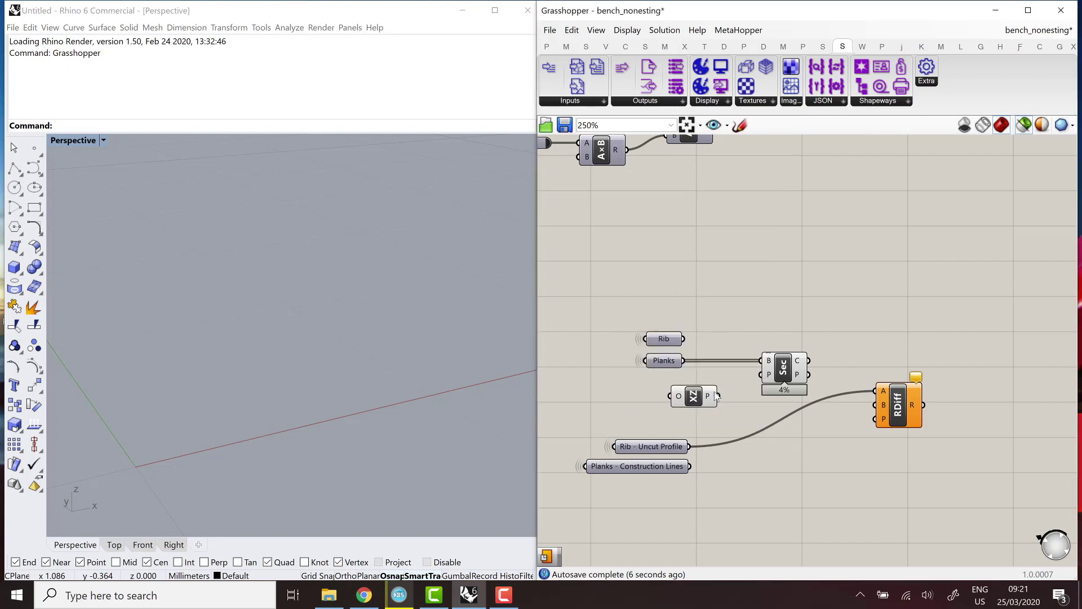
{"action": "left_click_drag", "start_coordinate": [718, 396], "coordinate": [763, 375]}
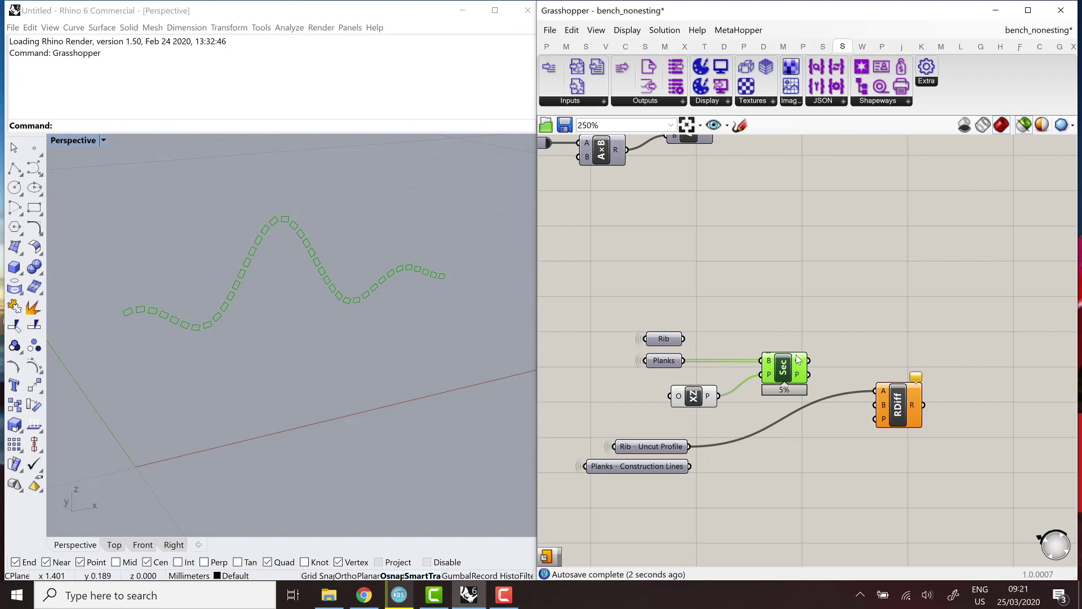
Flatten the section's C output, feed it into RDiff's B input, and preview the notched rib.
{"action": "mouse_move", "coordinate": [801, 364]}
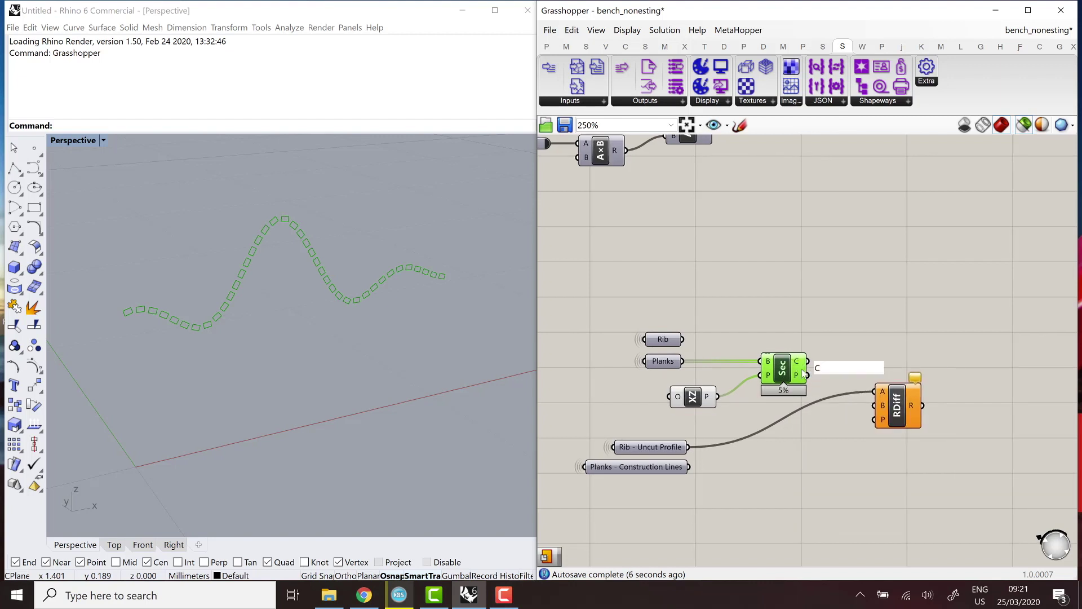
{"action": "right_click", "coordinate": [798, 364]}
{"action": "left_click", "coordinate": [828, 407]}
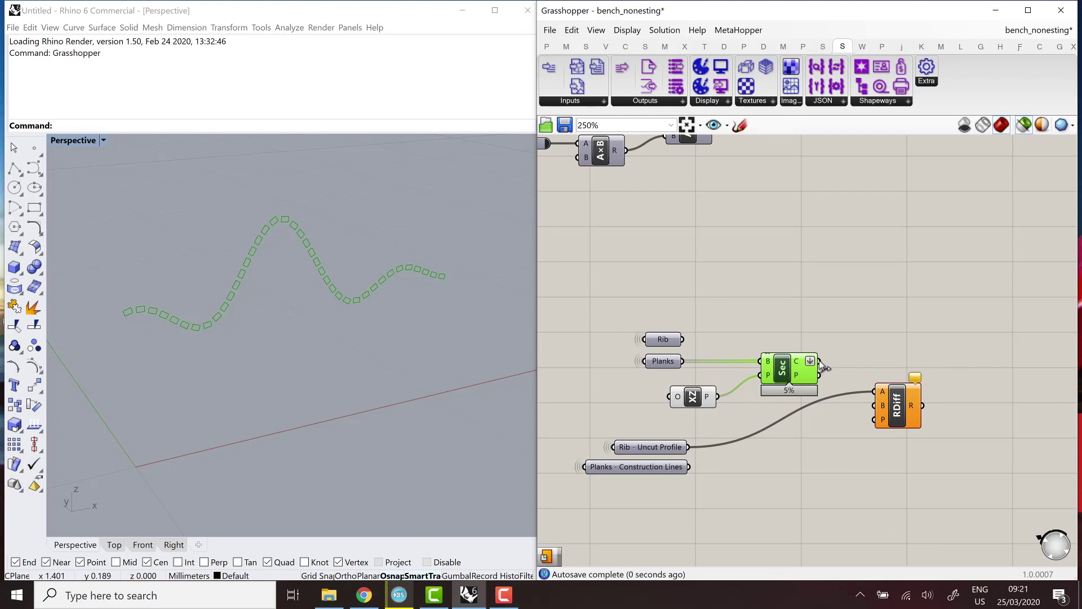
{"action": "left_click_drag", "start_coordinate": [820, 361], "coordinate": [875, 406]}
{"action": "left_click", "coordinate": [897, 409]}
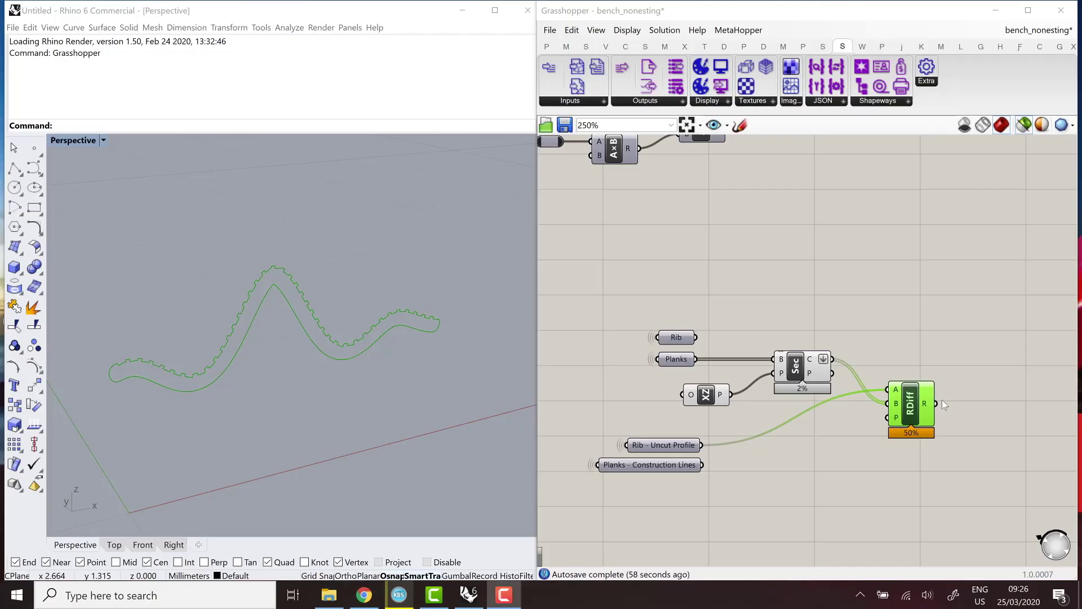
Place a Rotate component beside RDiff.
{"action": "scroll", "coordinate": [953, 402], "scroll_direction": "down", "scroll_amount": 2}
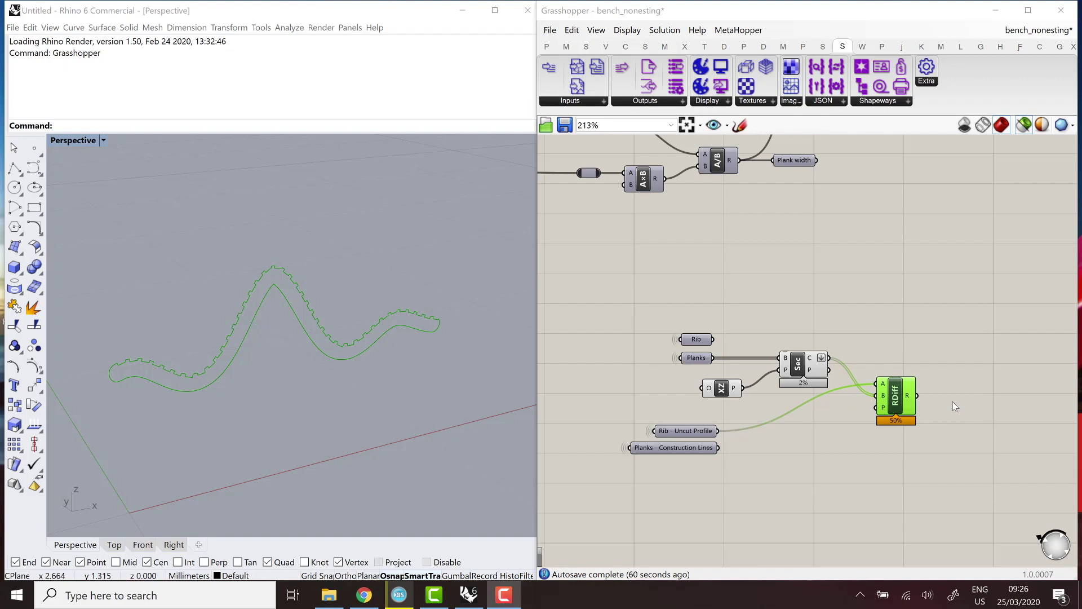
{"action": "double_click", "coordinate": [953, 401]}
{"action": "type", "text": "rotate"}
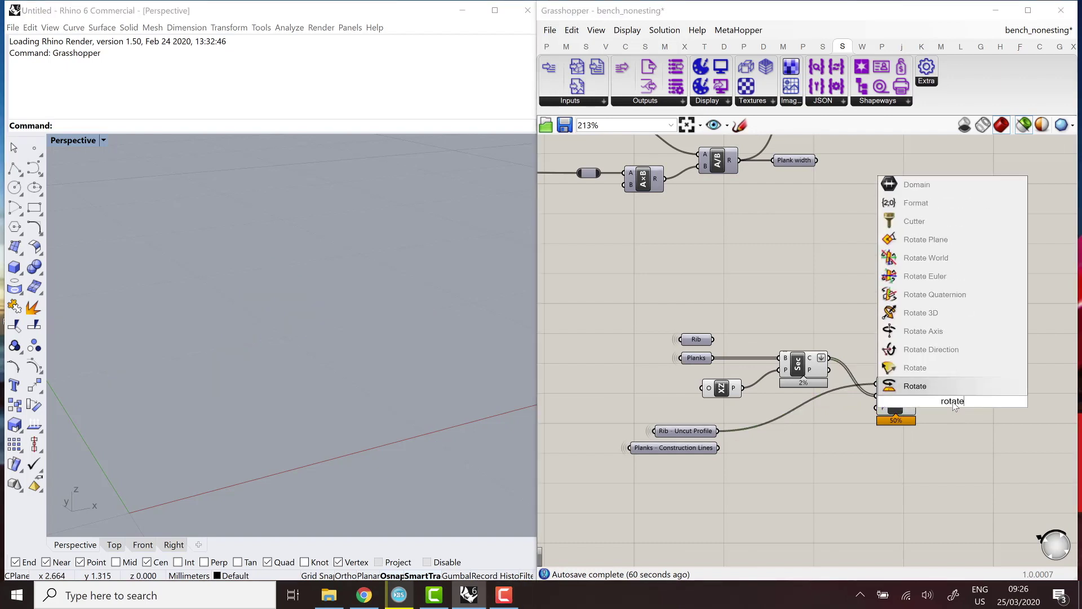
{"action": "key", "text": "Return"}
{"action": "scroll", "coordinate": [954, 401], "scroll_direction": "up", "scroll_amount": 2}
{"action": "left_click_drag", "start_coordinate": [897, 398], "coordinate": [962, 391]}
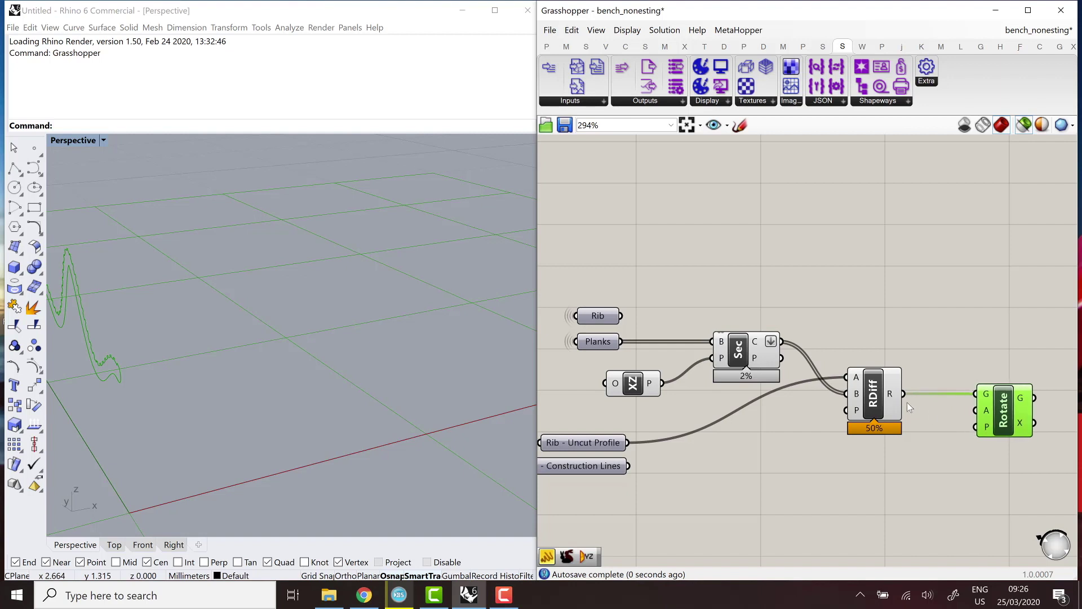
{"action": "scroll", "coordinate": [928, 406], "scroll_direction": "down", "scroll_amount": 3}
{"action": "scroll", "coordinate": [927, 438], "scroll_direction": "up", "scroll_amount": 2}
Connect a YZ Plane component to Rotate's plane input and orbit to centre the rotated curve.
{"action": "double_click", "coordinate": [935, 438]}
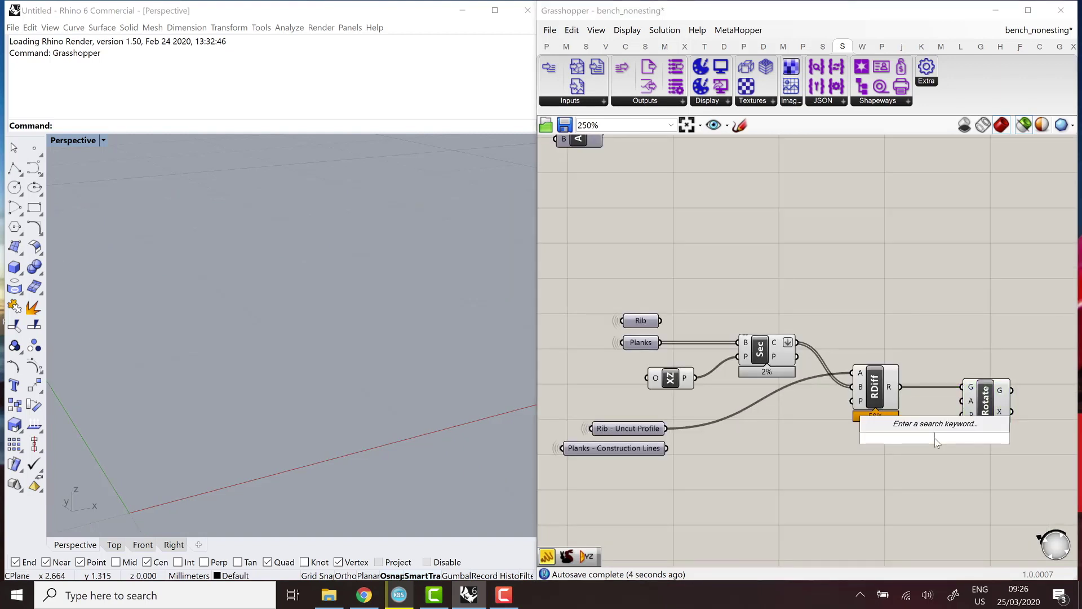
{"action": "type", "text": "yz"}
{"action": "key", "text": "Return"}
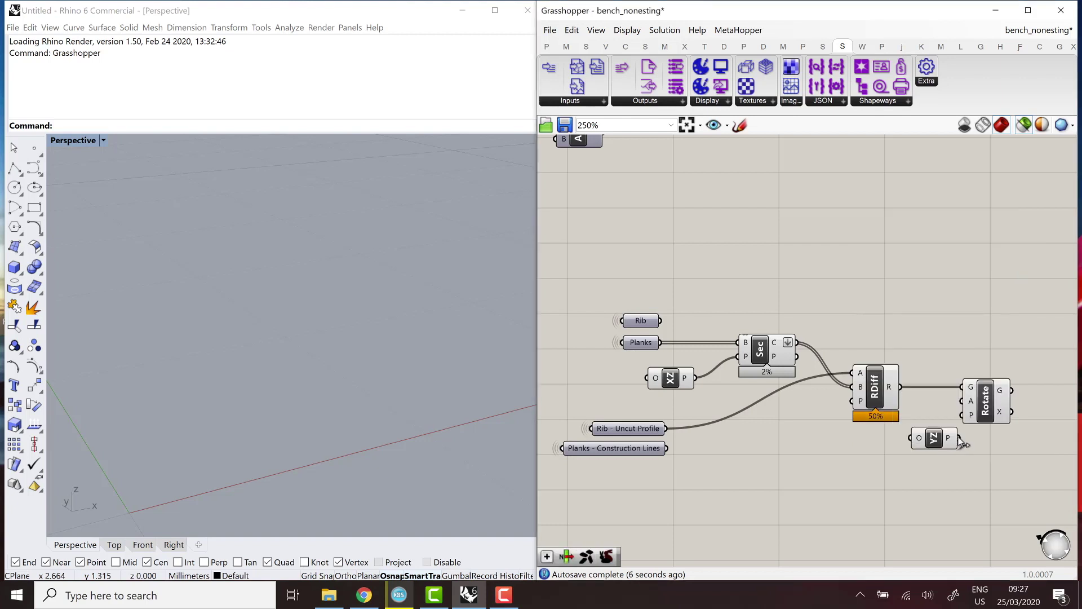
{"action": "left_click_drag", "start_coordinate": [957, 438], "coordinate": [962, 415]}
{"action": "right_click_drag", "start_coordinate": [395, 389], "coordinate": [353, 434]}
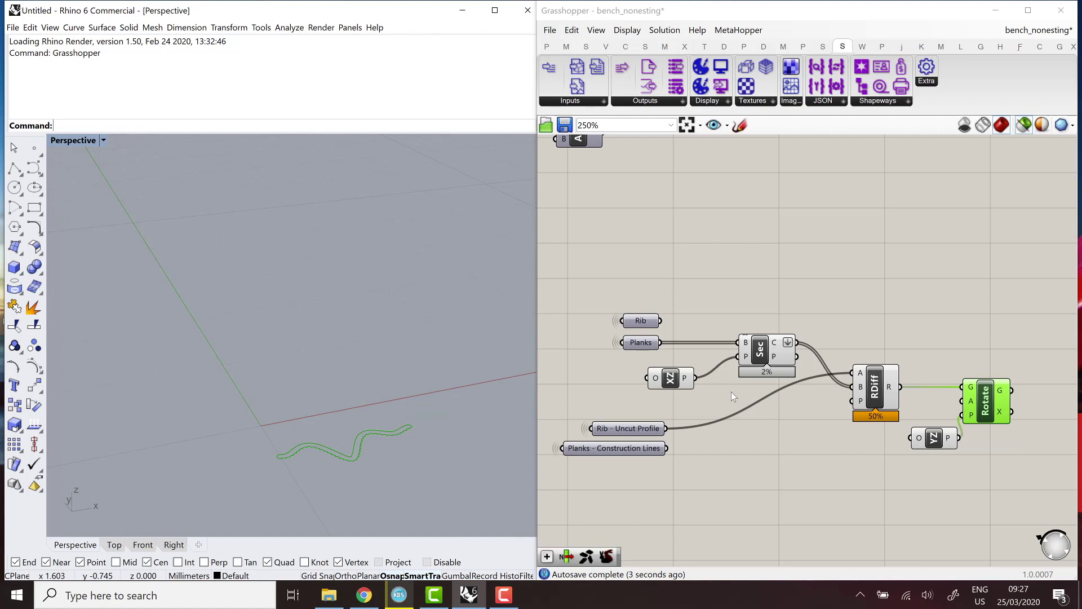
{"action": "scroll", "coordinate": [732, 393], "scroll_direction": "down", "scroll_amount": 3}
{"action": "scroll", "coordinate": [923, 404], "scroll_direction": "up", "scroll_amount": 2}
Add a Duplicate Data component fed by Rotate's G output, then select the Sec, RDiff, Rotate and YZ nodes.
{"action": "double_click", "coordinate": [924, 404]}
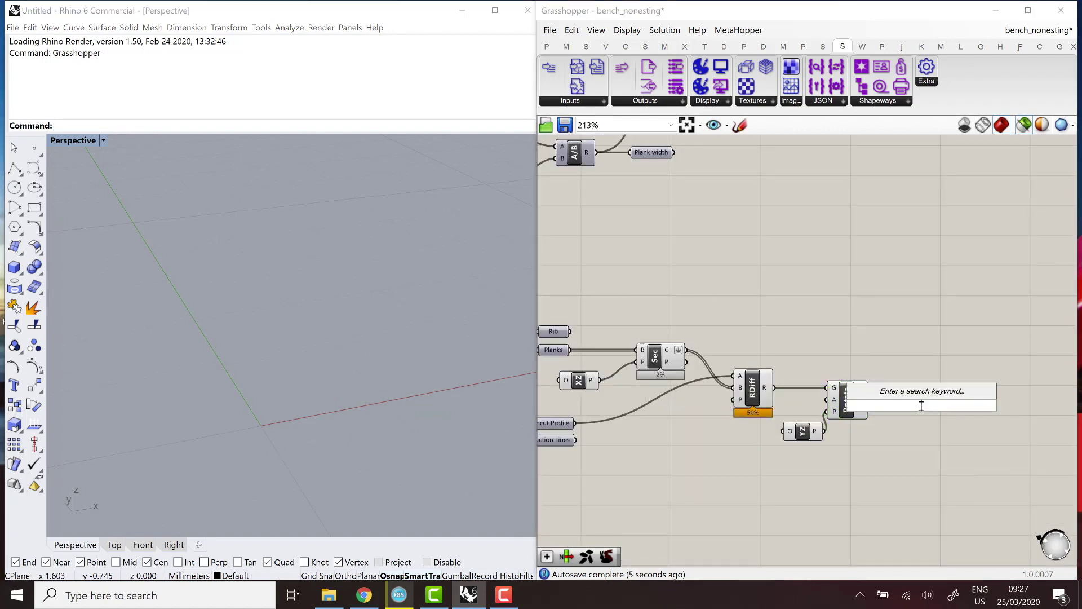
{"action": "type", "text": "dupll"}
{"action": "key", "text": "BackSpace"}
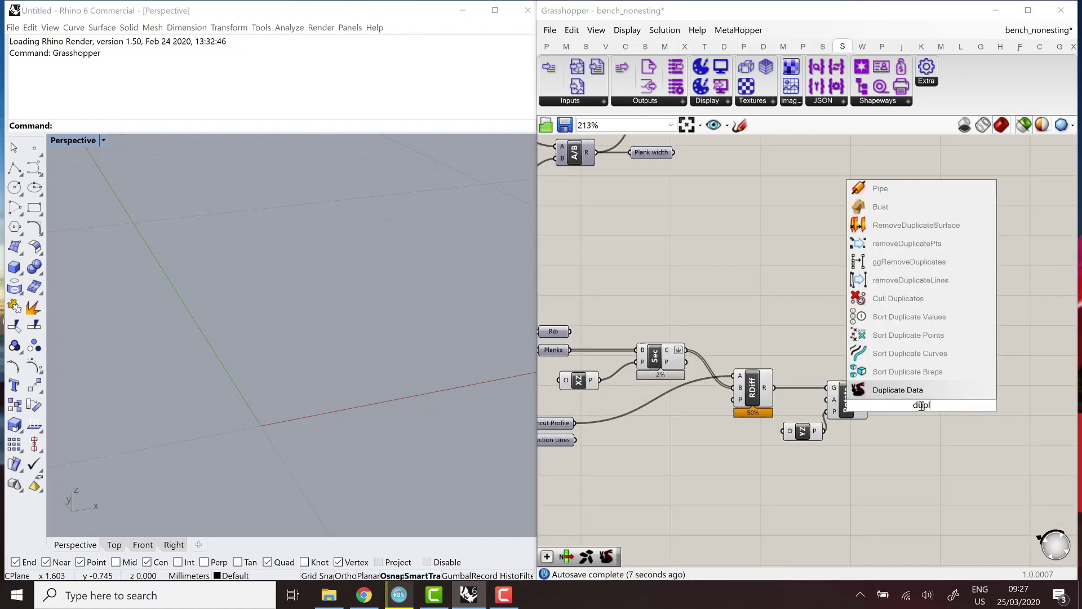
{"action": "key", "text": "Return"}
{"action": "scroll", "coordinate": [905, 395], "scroll_direction": "up", "scroll_amount": 2}
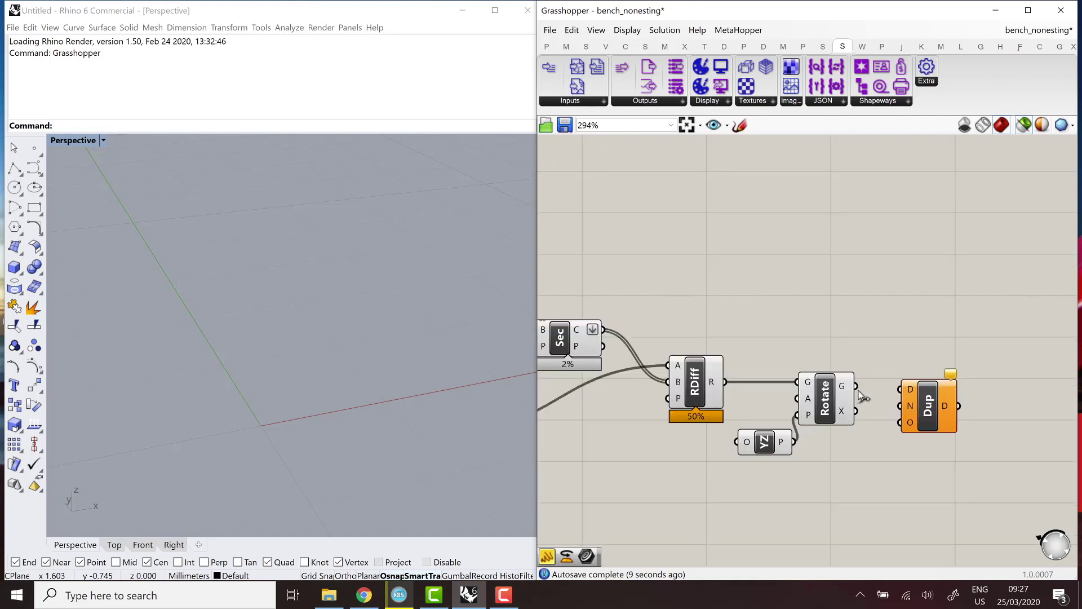
{"action": "left_click_drag", "start_coordinate": [905, 392], "coordinate": [946, 411]}
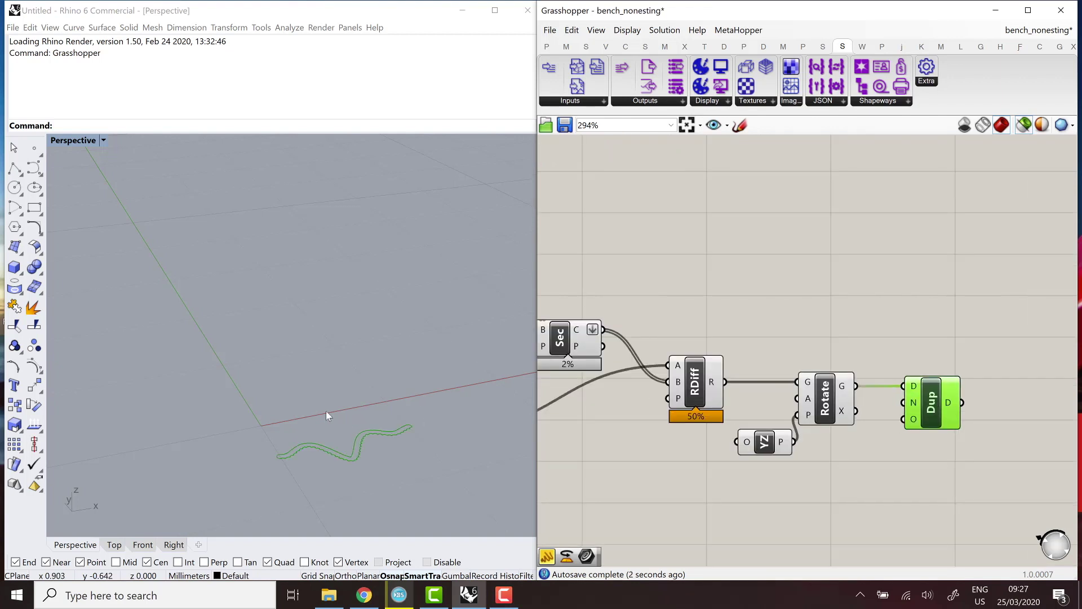
{"action": "scroll", "coordinate": [805, 408], "scroll_direction": "down", "scroll_amount": 5}
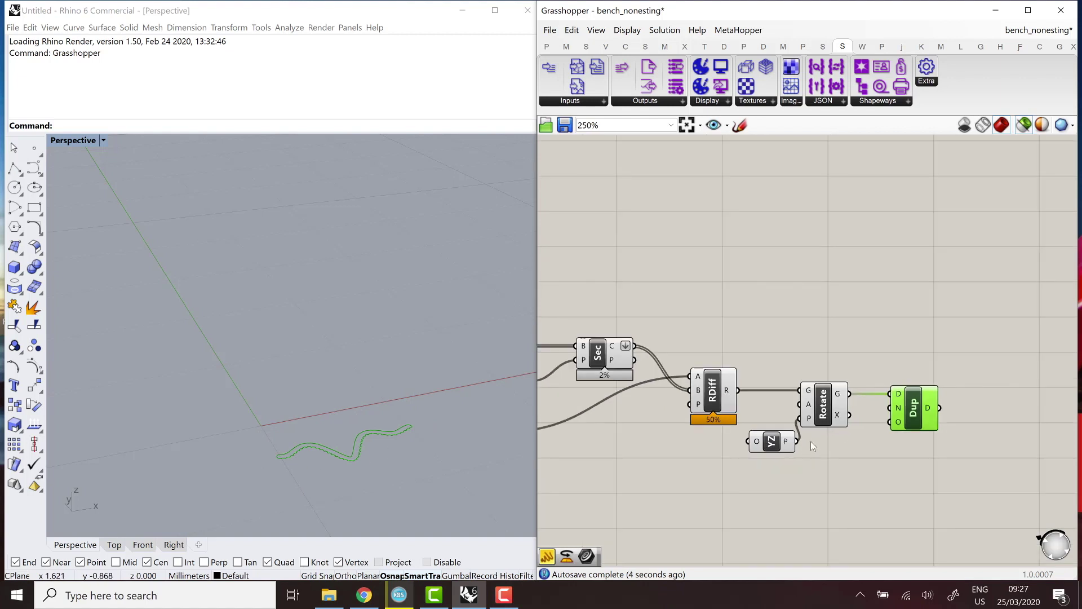
{"action": "left_click_drag", "start_coordinate": [822, 459], "coordinate": [637, 358]}
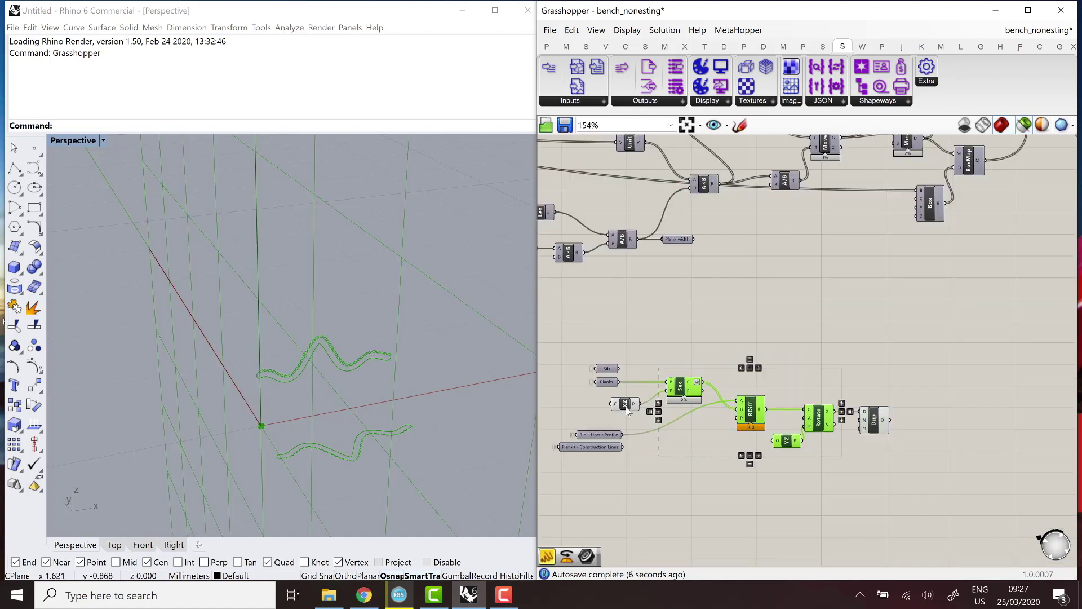
Turn off preview for the selected Sec, RDiff, Rotate and YZ nodes.
{"action": "left_click", "coordinate": [663, 35]}
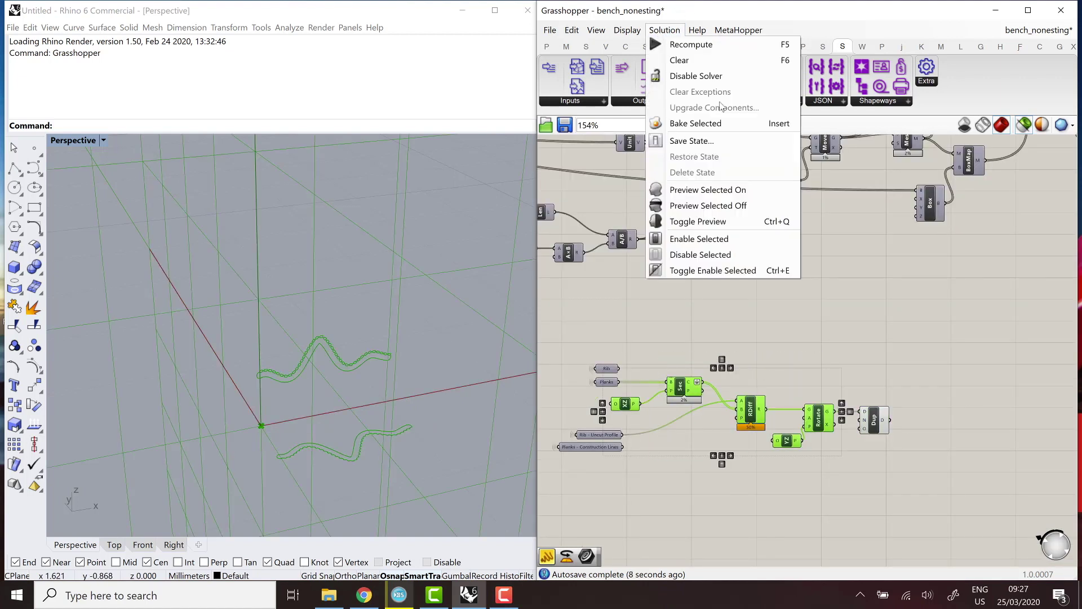
{"action": "left_click", "coordinate": [744, 205]}
{"action": "left_click", "coordinate": [736, 313]}
Preview Planks - Construction Lines, orbit around the planks, and move Plank width beside it.
{"action": "scroll", "coordinate": [850, 424], "scroll_direction": "up", "scroll_amount": 1}
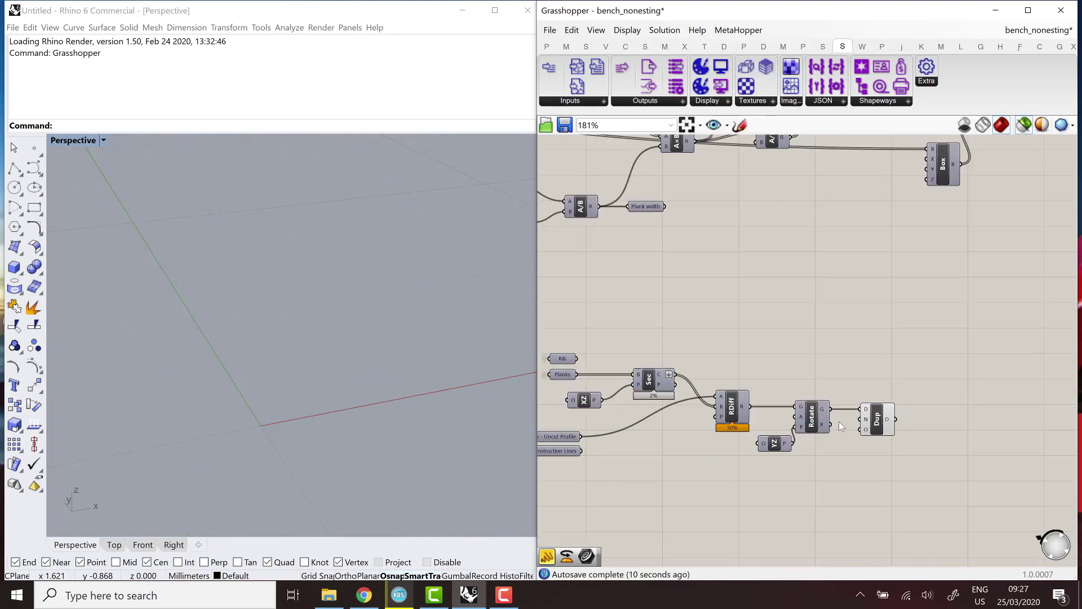
{"action": "right_click_drag", "start_coordinate": [743, 393], "coordinate": [795, 340]}
{"action": "left_click", "coordinate": [592, 428]}
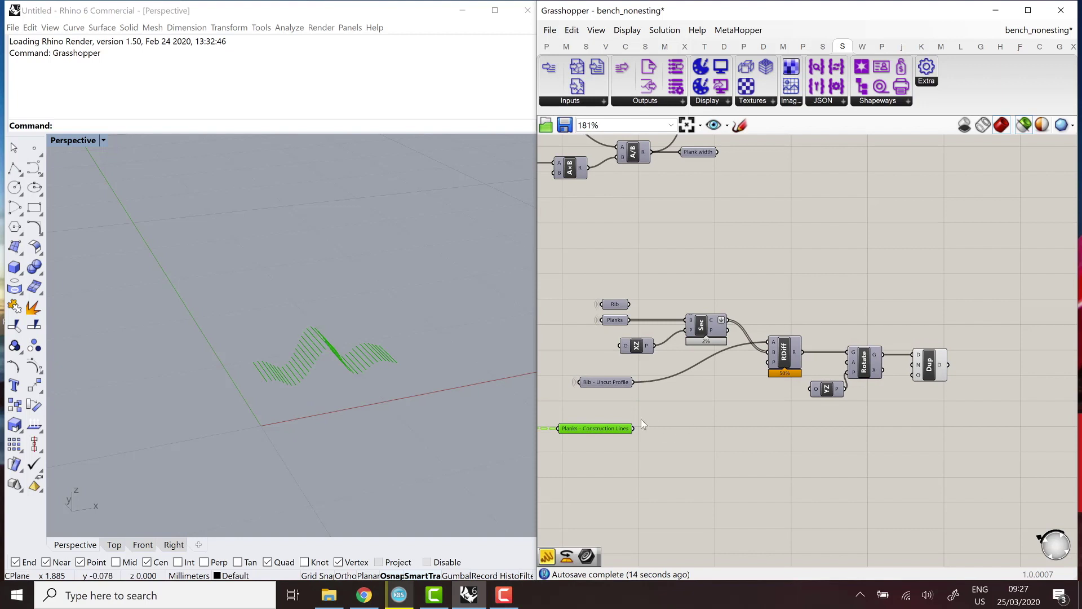
{"action": "scroll", "coordinate": [641, 419], "scroll_direction": "up", "scroll_amount": 3}
{"action": "right_click_drag", "start_coordinate": [678, 406], "coordinate": [702, 374]}
{"action": "scroll", "coordinate": [293, 350], "scroll_direction": "up", "scroll_amount": 3}
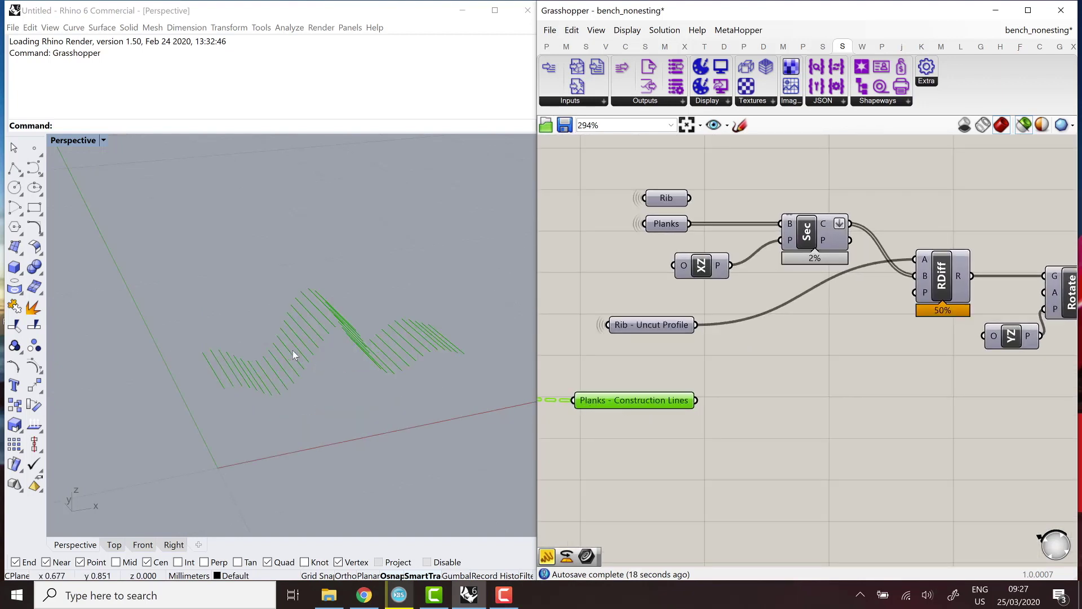
{"action": "right_click_drag", "start_coordinate": [293, 350], "coordinate": [218, 349]}
{"action": "scroll", "coordinate": [367, 374], "scroll_direction": "down", "scroll_amount": 3}
{"action": "right_click_drag", "start_coordinate": [367, 374], "coordinate": [381, 350]}
{"action": "scroll", "coordinate": [668, 404], "scroll_direction": "down", "scroll_amount": 4}
{"action": "scroll", "coordinate": [755, 168], "scroll_direction": "up", "scroll_amount": 2}
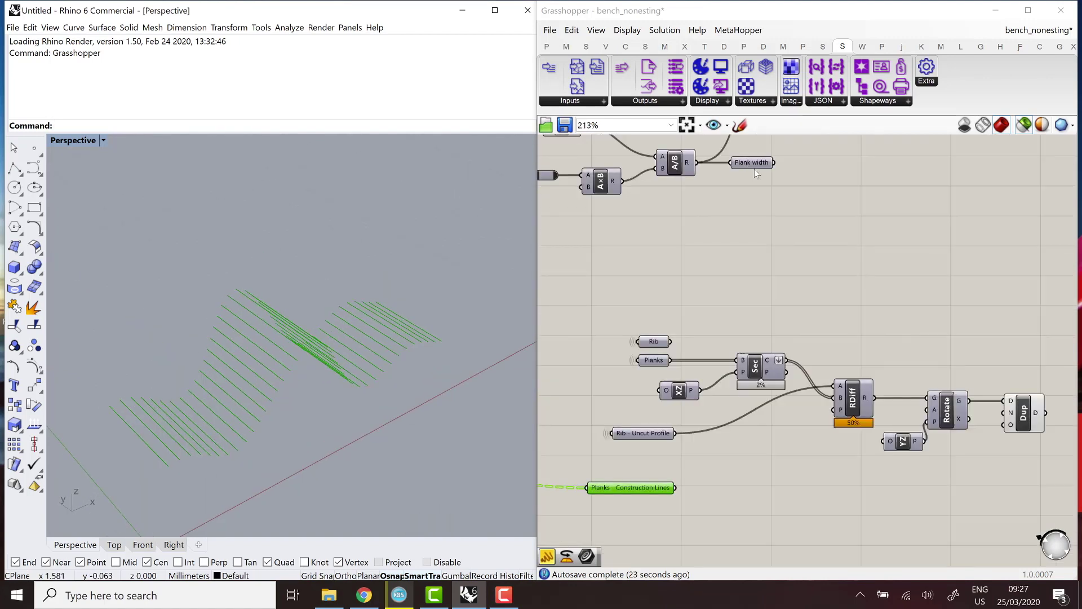
{"action": "left_click_drag", "start_coordinate": [755, 168], "coordinate": [689, 529]}
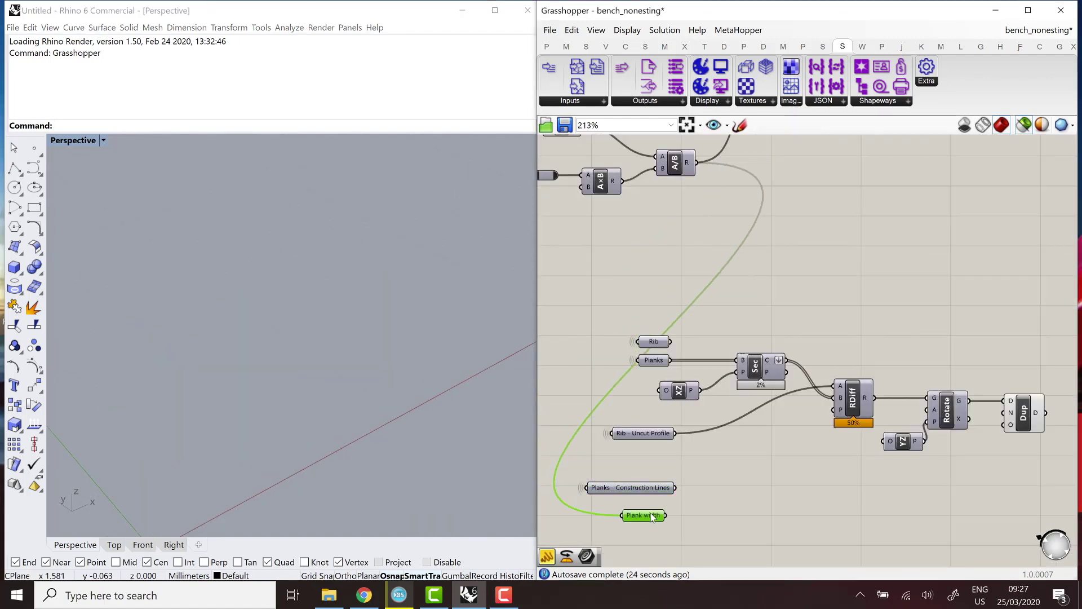
Add Rectangle and Length components, with construction line lengths as X and Plank width as Y.
{"action": "double_click", "coordinate": [770, 506]}
{"action": "type", "text": "rectangle"}
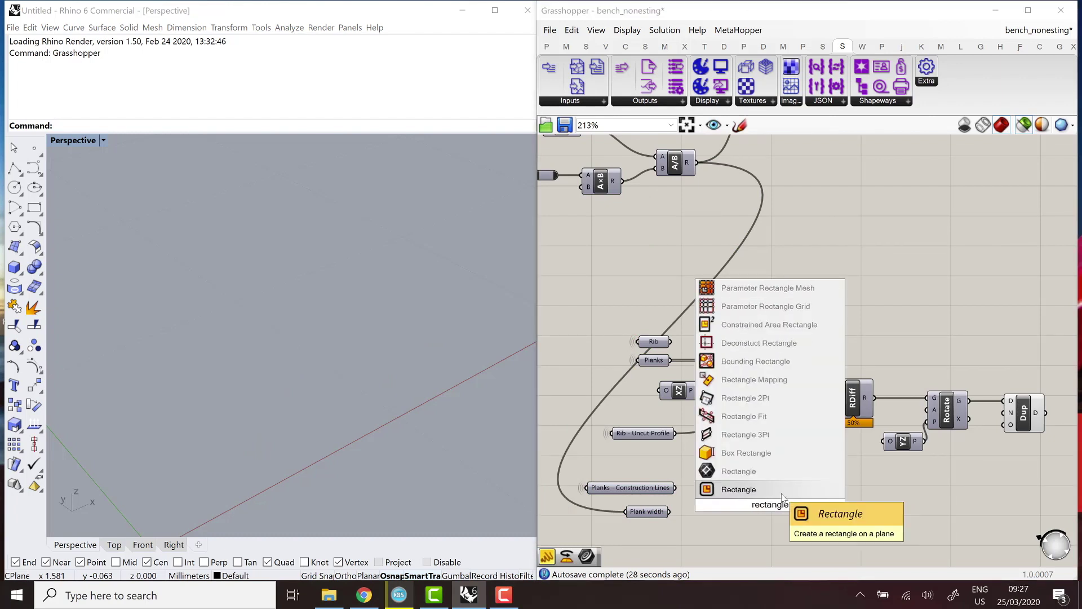
{"action": "key", "text": "Return"}
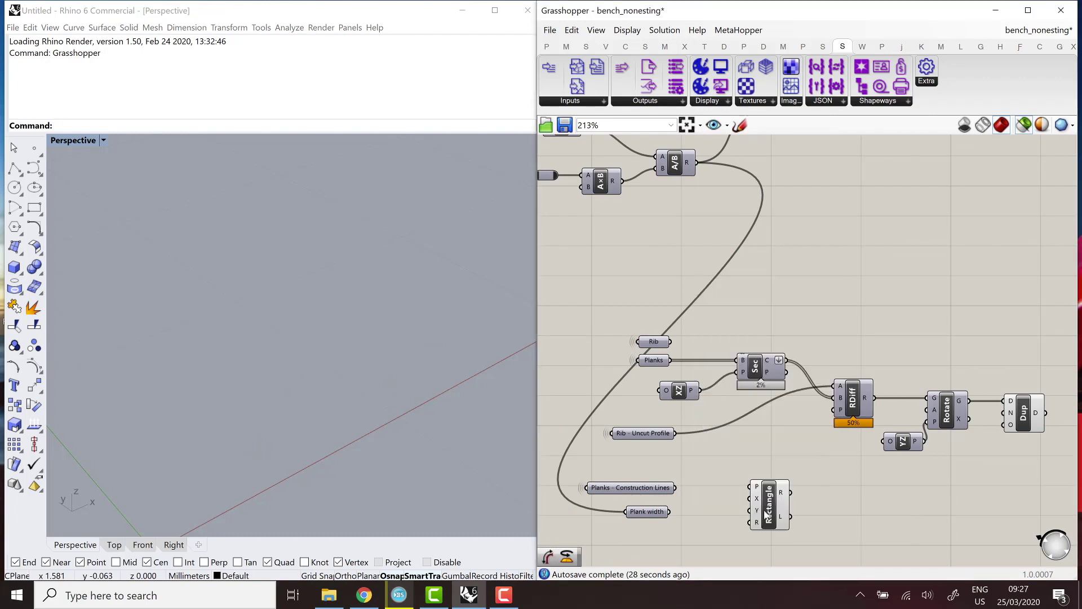
{"action": "left_click", "coordinate": [708, 495]}
{"action": "double_click", "coordinate": [705, 493]}
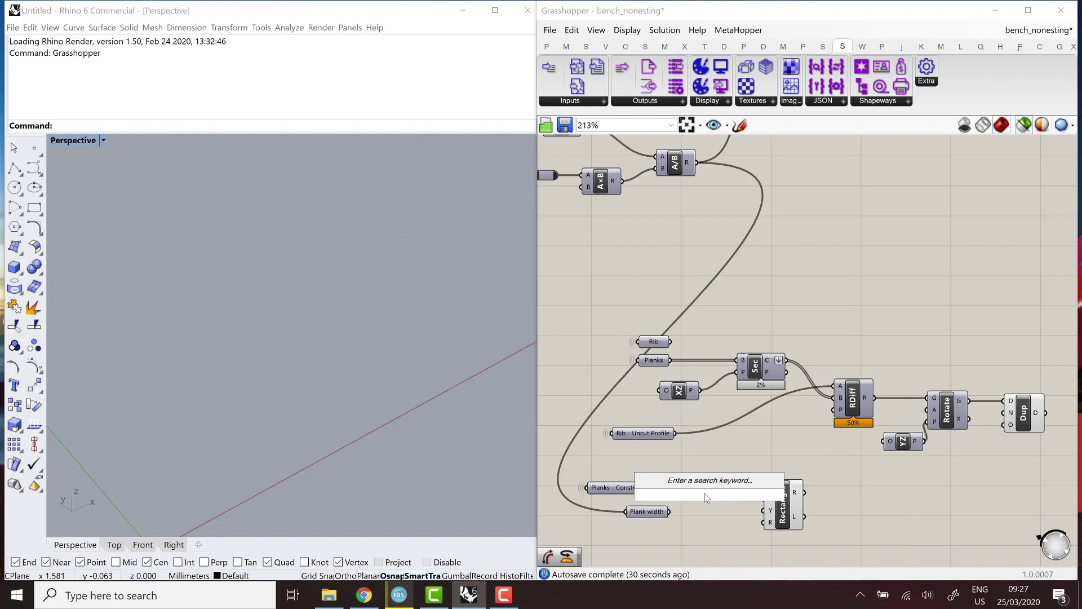
{"action": "type", "text": "curve length"}
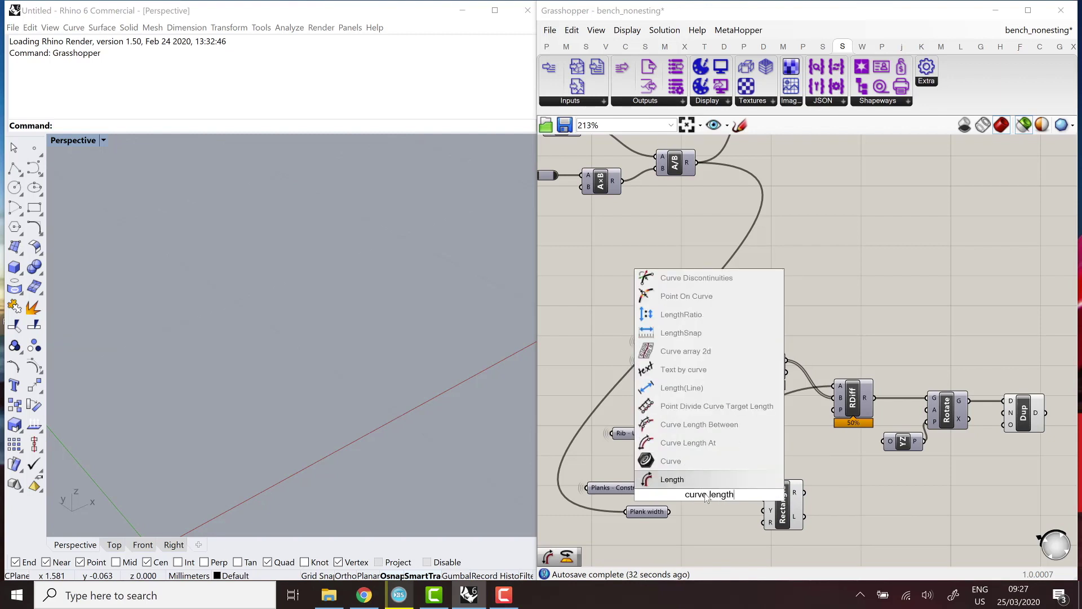
{"action": "left_click", "coordinate": [698, 480]}
{"action": "left_click_drag", "start_coordinate": [677, 488], "coordinate": [767, 499]}
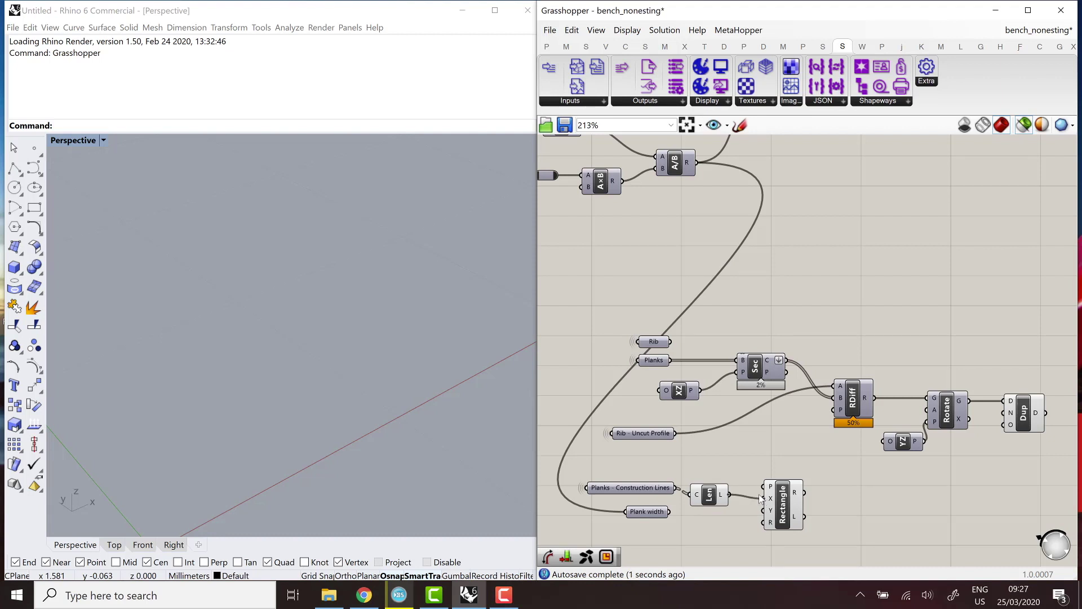
{"action": "left_click_drag", "start_coordinate": [666, 515], "coordinate": [677, 522]}
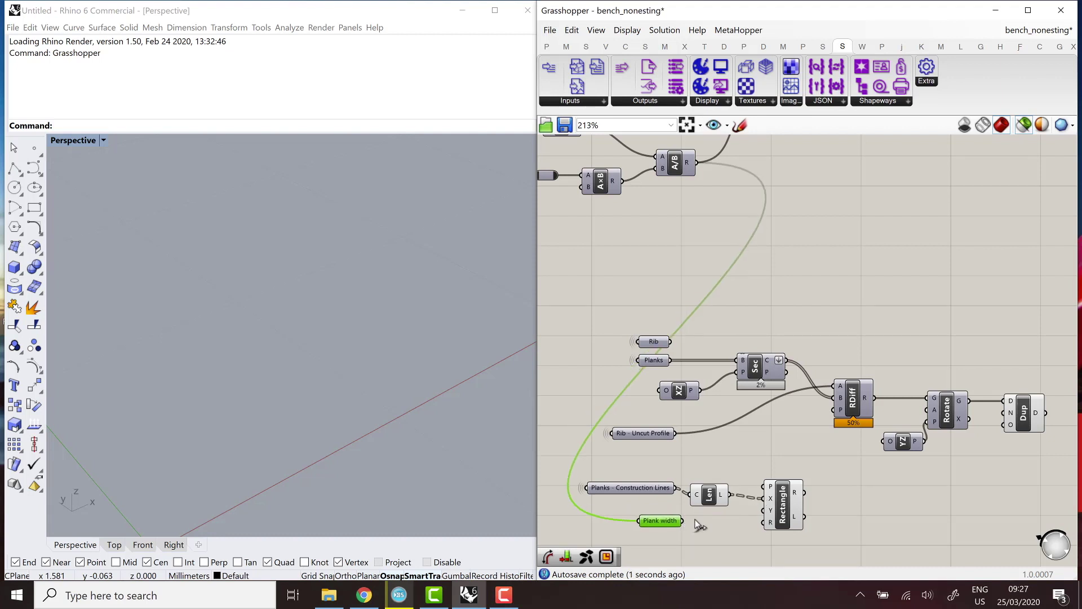
{"action": "left_click_drag", "start_coordinate": [760, 512], "coordinate": [765, 510]}
Flatten Rectangle's X input and orbit to check the plank-sized rectangles.
{"action": "right_click", "coordinate": [774, 500]}
{"action": "key", "text": "Escape"}
{"action": "right_click", "coordinate": [765, 501]}
{"action": "key", "text": "Escape"}
{"action": "right_click", "coordinate": [772, 501]}
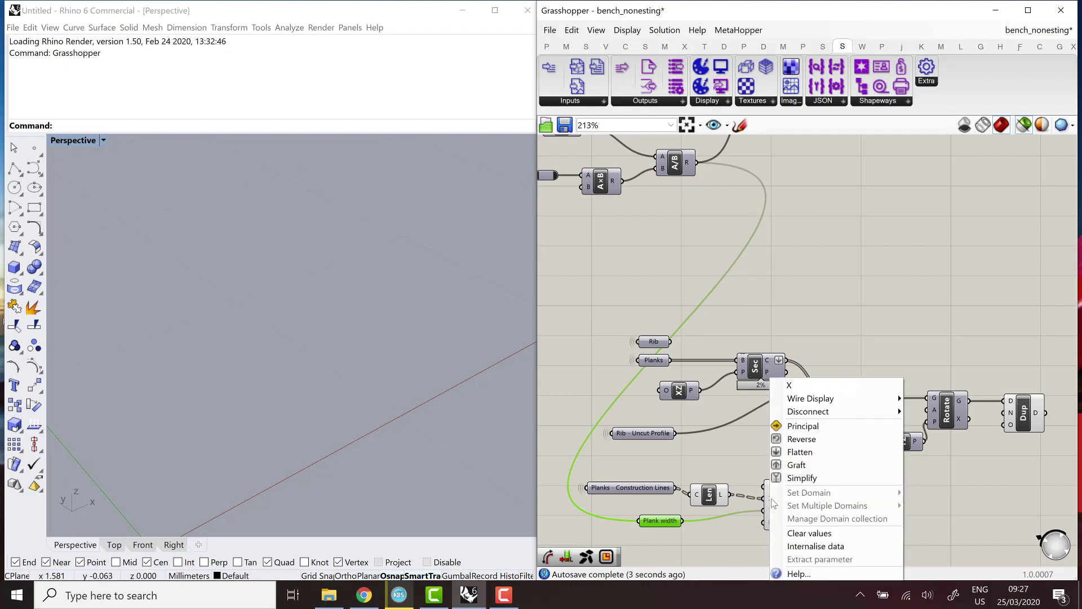
{"action": "left_click", "coordinate": [835, 451]}
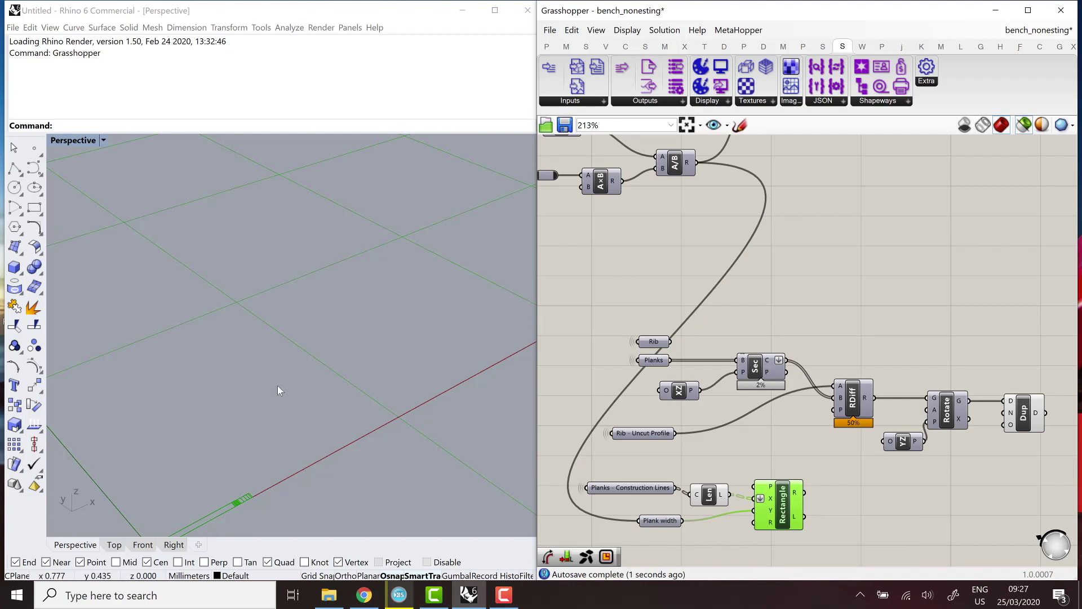
{"action": "right_click_drag", "start_coordinate": [278, 385], "coordinate": [233, 448]}
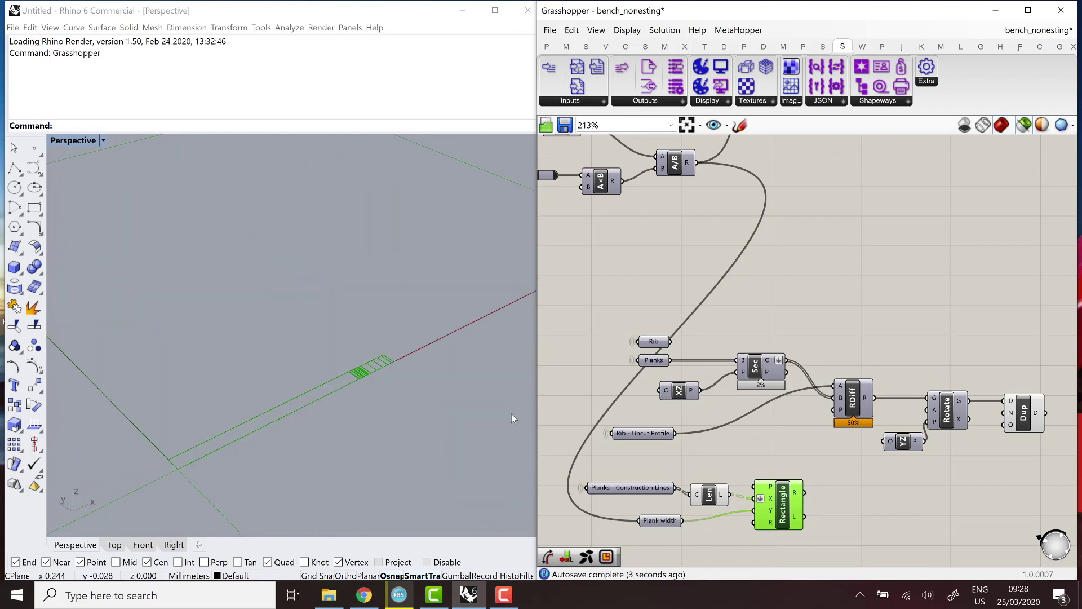
{"action": "left_click_drag", "start_coordinate": [794, 516], "coordinate": [1028, 525]}
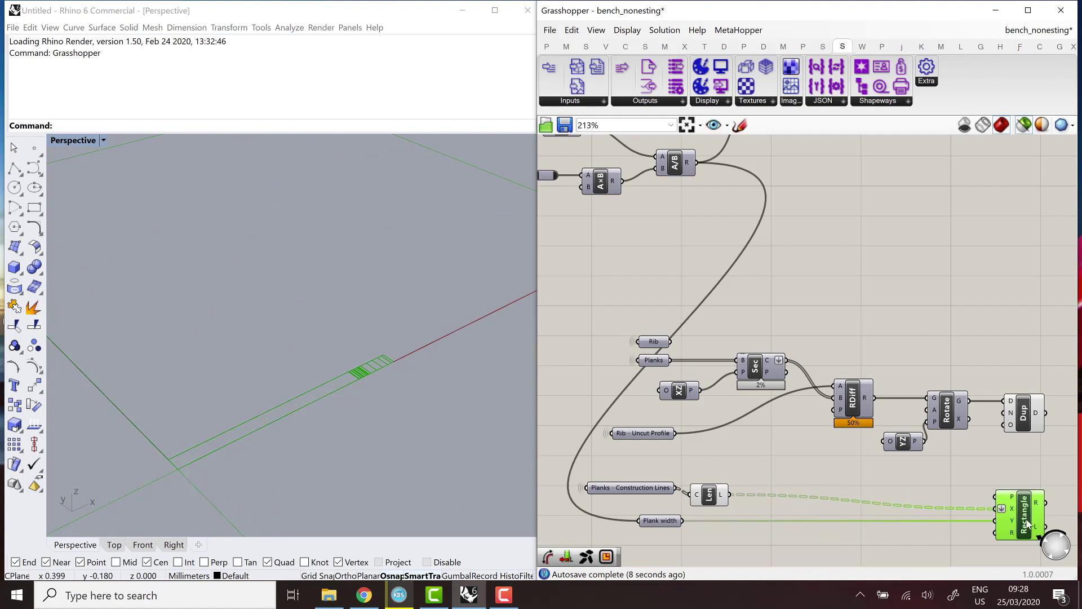
Inspect the Len component's options and select the Dup and Rectangle components.
{"action": "left_click", "coordinate": [726, 499]}
{"action": "right_click", "coordinate": [725, 499]}
{"action": "scroll", "coordinate": [677, 439], "scroll_direction": "down", "scroll_amount": 4}
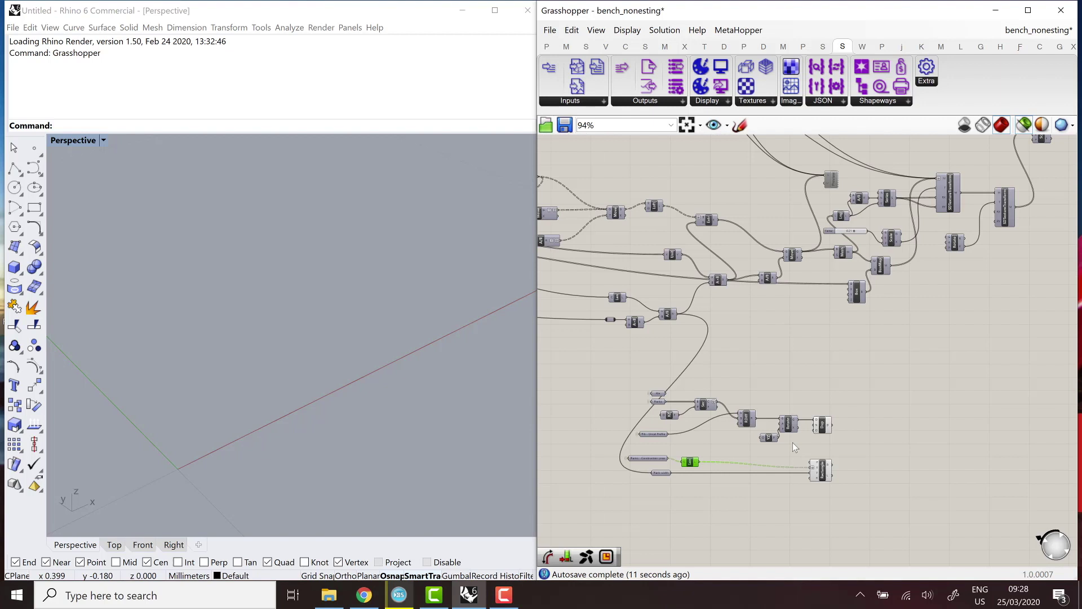
{"action": "scroll", "coordinate": [793, 447], "scroll_direction": "up", "scroll_amount": 2}
{"action": "left_click_drag", "start_coordinate": [753, 377], "coordinate": [810, 517]}
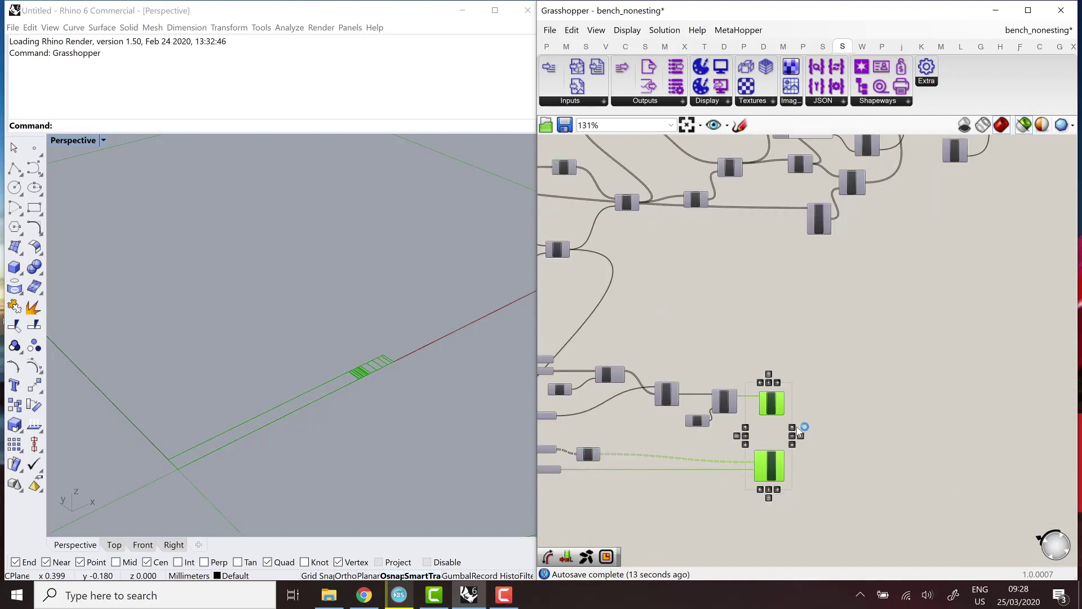
{"action": "left_click", "coordinate": [825, 434]}
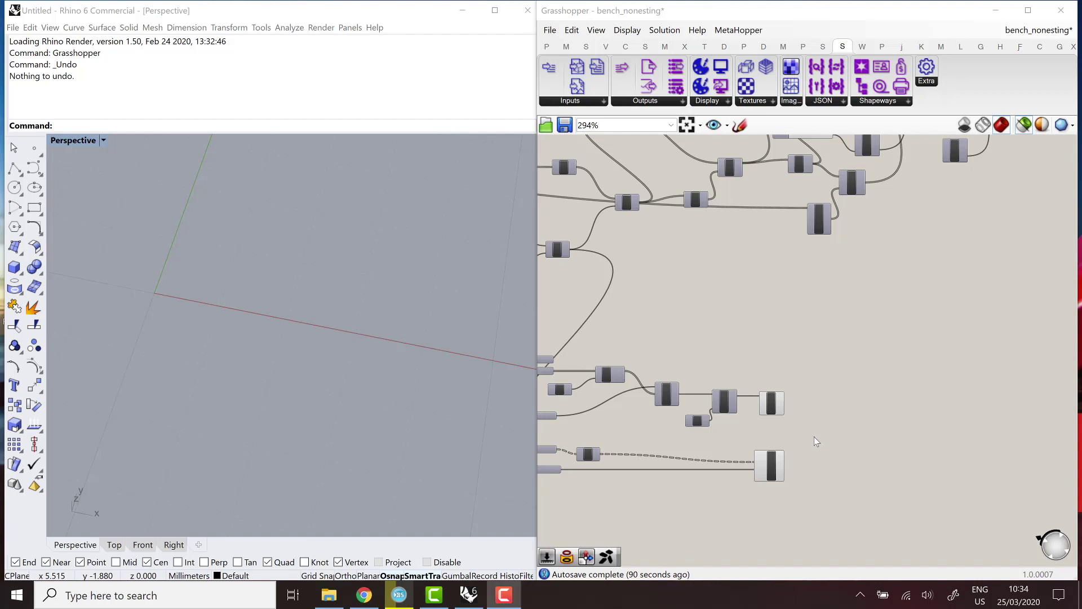
Place an OpenNest component on the canvas to the right of Dup and Rectangle.
{"action": "scroll", "coordinate": [818, 436], "scroll_direction": "up", "scroll_amount": 2}
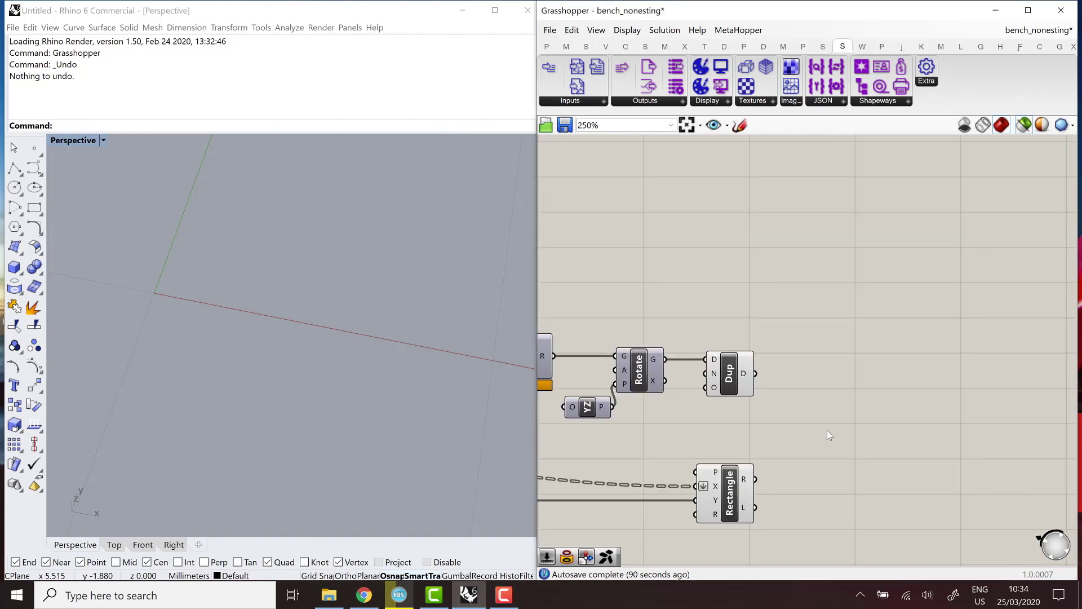
{"action": "double_click", "coordinate": [827, 431]}
{"action": "type", "text": "opennest"}
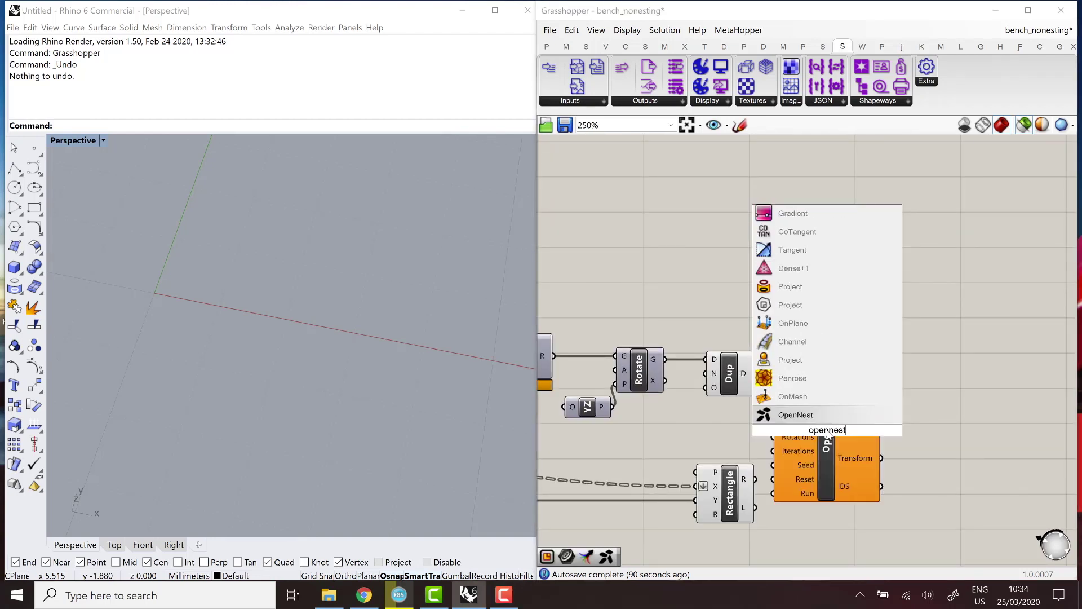
{"action": "key", "text": "Return"}
{"action": "left_click_drag", "start_coordinate": [827, 433], "coordinate": [961, 415]}
{"action": "left_click", "coordinate": [814, 413]}
Add a flattened Curve parameter that merges the outputs of Dup and Rectangle.
{"action": "double_click", "coordinate": [814, 412]}
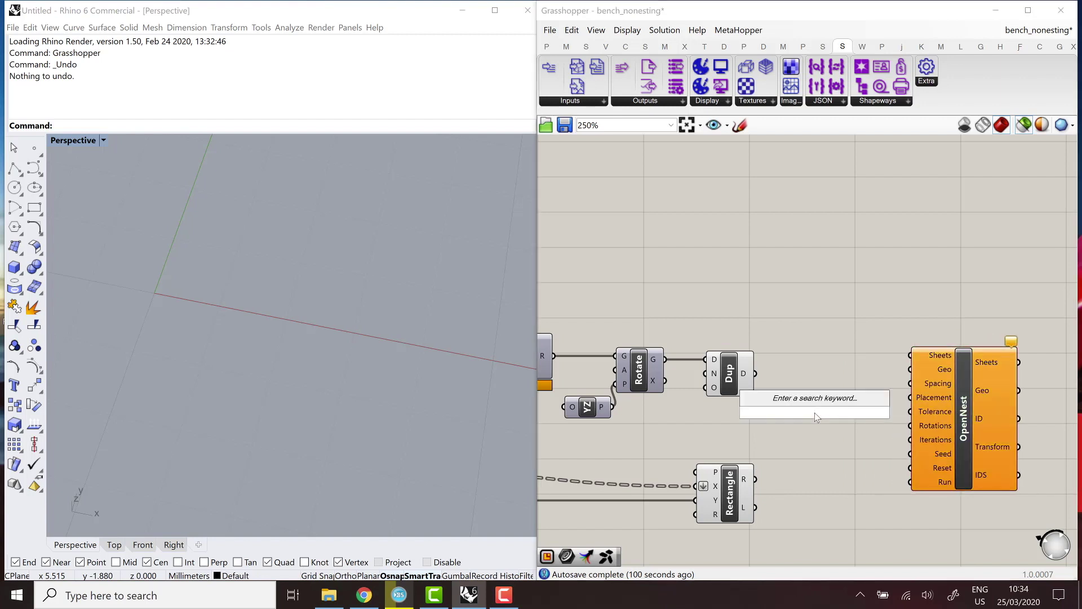
{"action": "type", "text": "curve"}
{"action": "key", "text": "Return"}
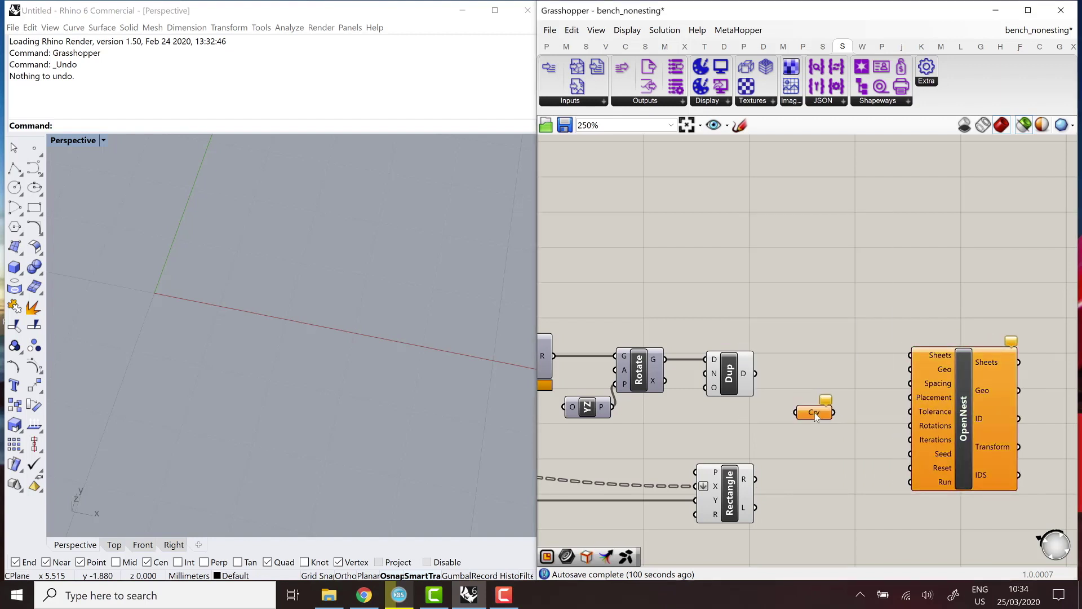
{"action": "left_click_drag", "start_coordinate": [789, 409], "coordinate": [796, 412]}
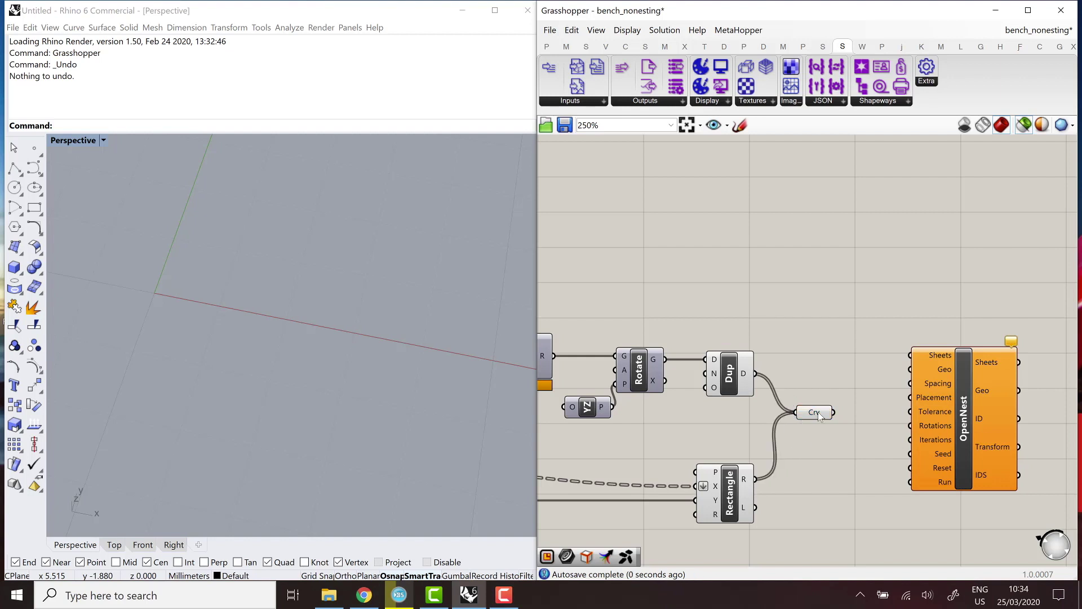
{"action": "left_click", "coordinate": [817, 413]}
{"action": "right_click", "coordinate": [819, 416]}
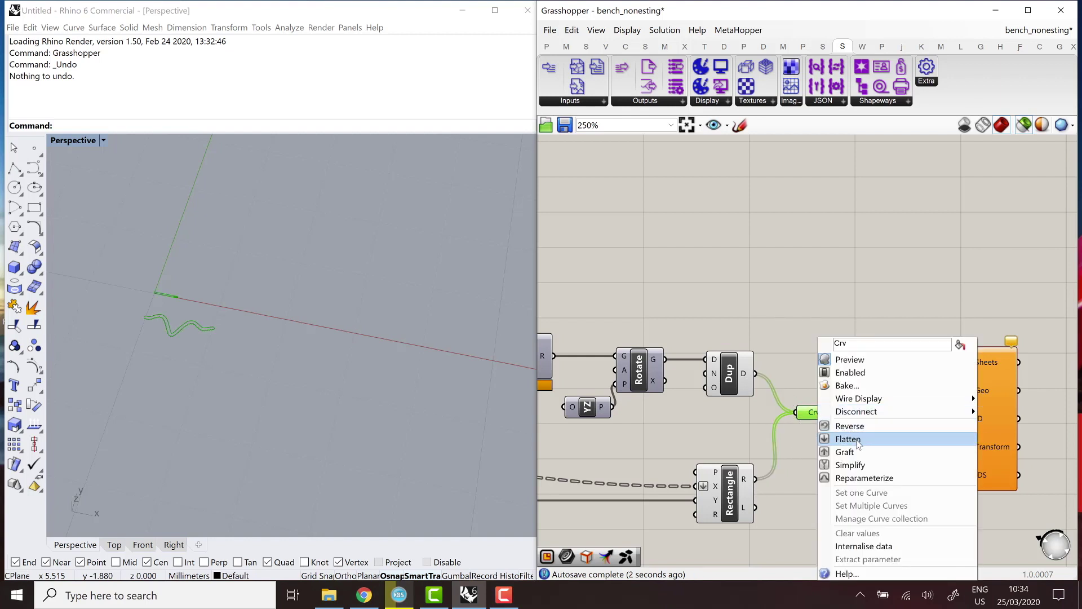
{"action": "left_click", "coordinate": [856, 440]}
{"action": "mouse_move", "coordinate": [162, 310]}
{"action": "right_mouse_down"}
{"action": "mouse_move", "coordinate": [271, 352]}
{"action": "mouse_move", "coordinate": [205, 313]}
{"action": "mouse_move", "coordinate": [232, 307]}
{"action": "mouse_move", "coordinate": [239, 280]}
{"action": "right_mouse_up"}
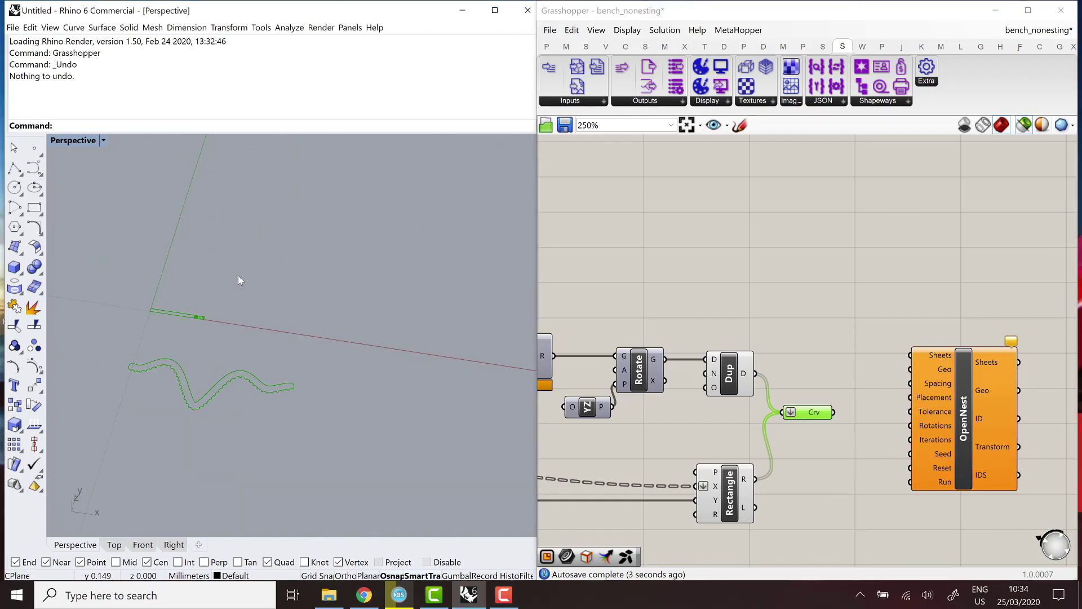
{"action": "right_click_drag", "start_coordinate": [303, 361], "coordinate": [236, 358]}
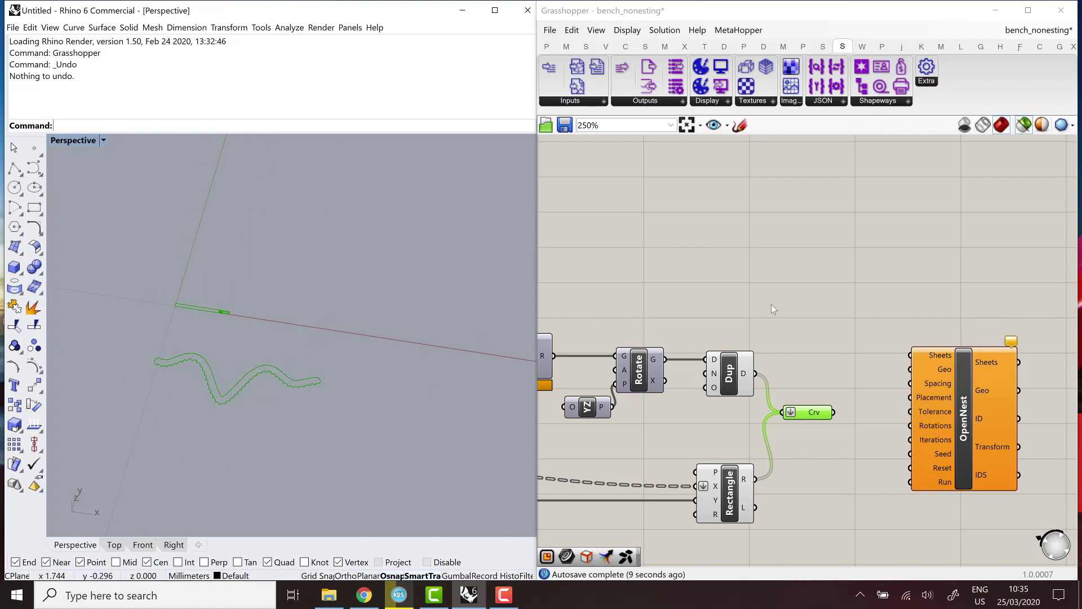
Add a Rectangle component and two 0.0–1.0 number sliders.
{"action": "double_click", "coordinate": [785, 255]}
{"action": "type", "text": "rectan"}
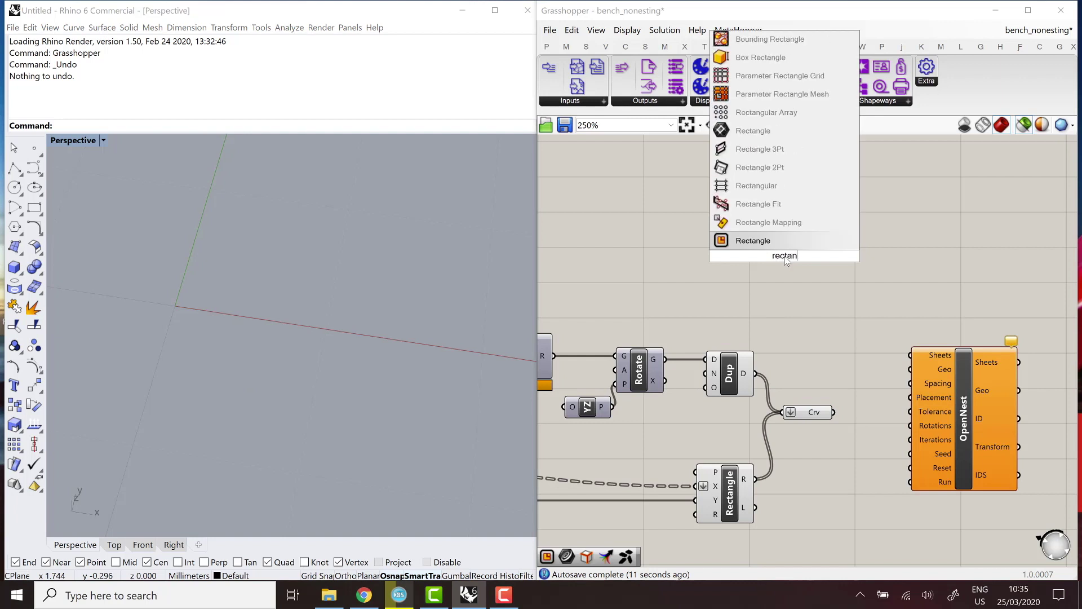
{"action": "type", "text": "gle"}
{"action": "key", "text": "Return"}
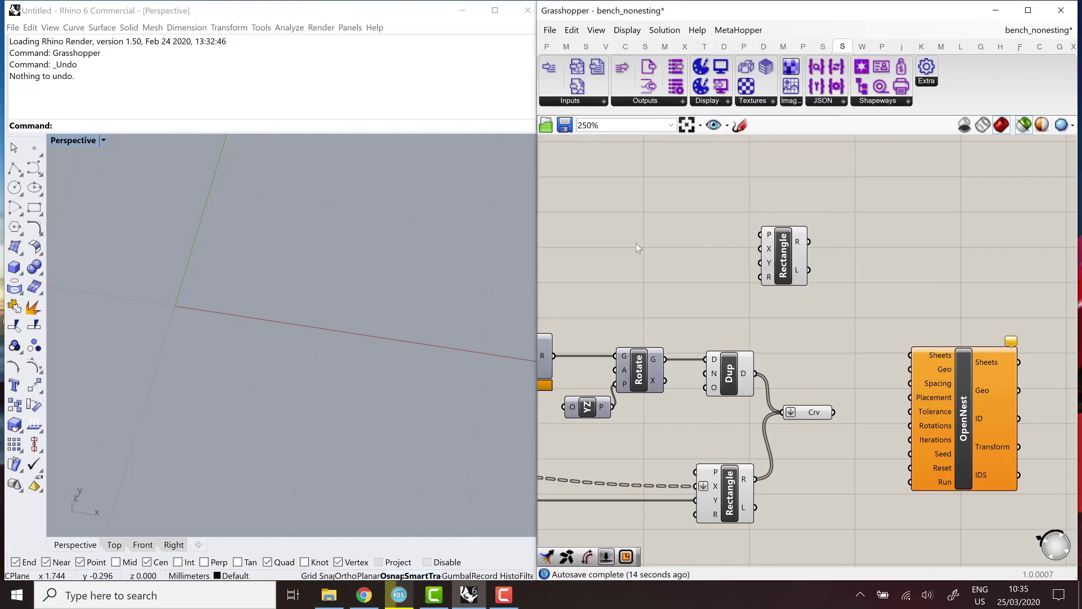
{"action": "double_click", "coordinate": [655, 242]}
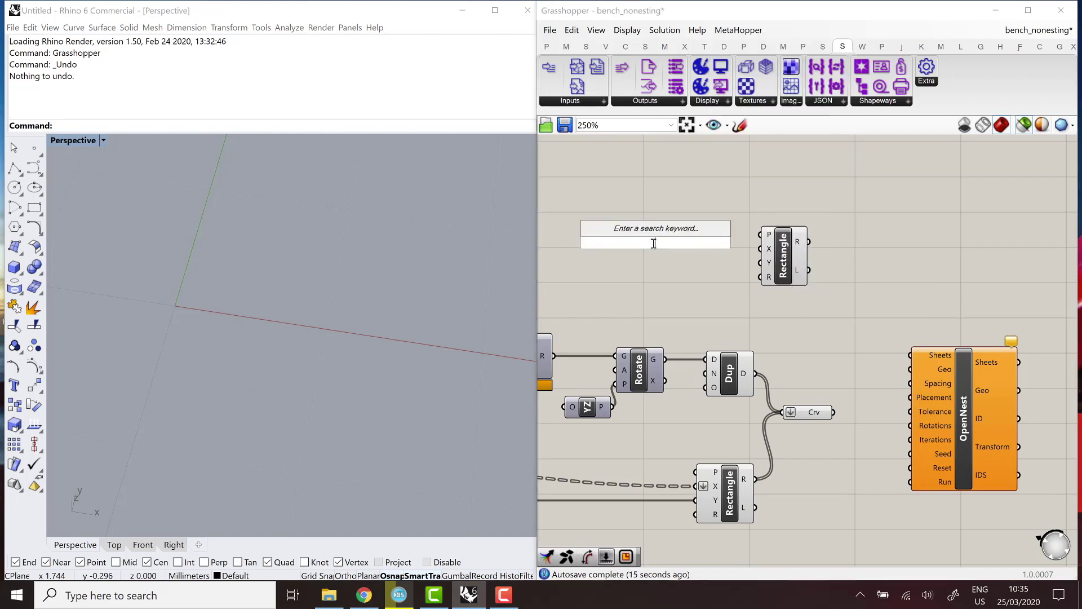
{"action": "type", "text": "0.0"}
{"action": "type", "text": "<1.0"}
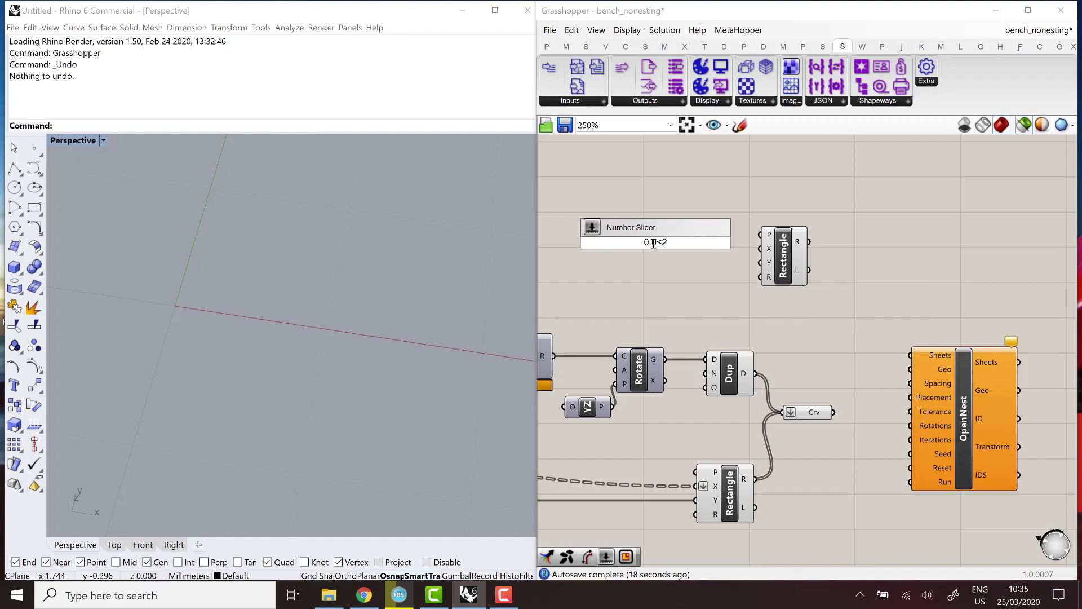
{"action": "key", "text": "Return"}
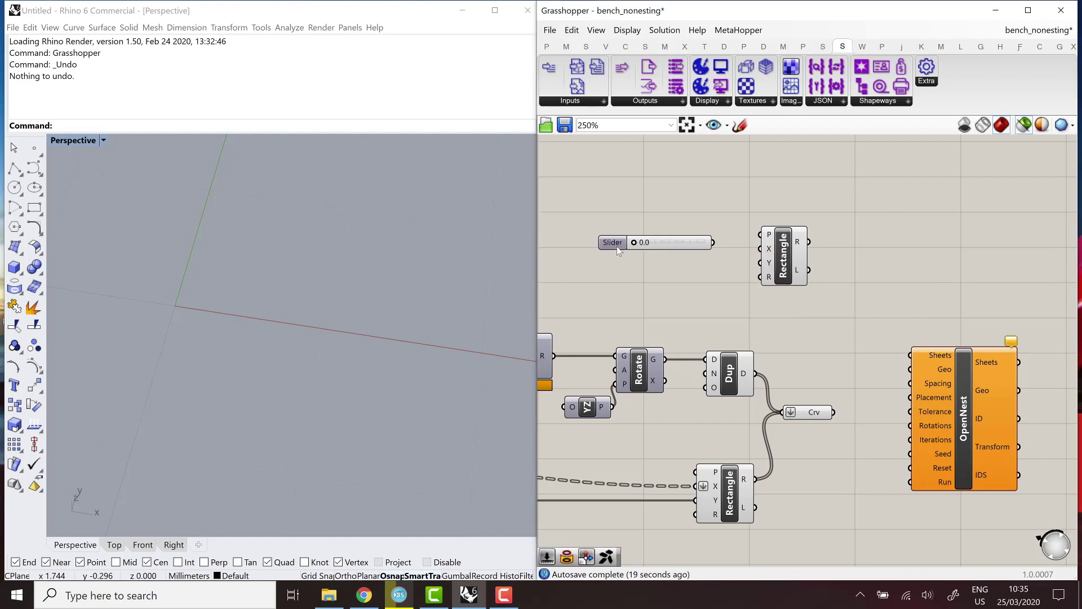
{"action": "left_click", "coordinate": [617, 246]}
{"action": "key", "text": "ctrl+c"}
{"action": "key", "text": "ctrl+v"}
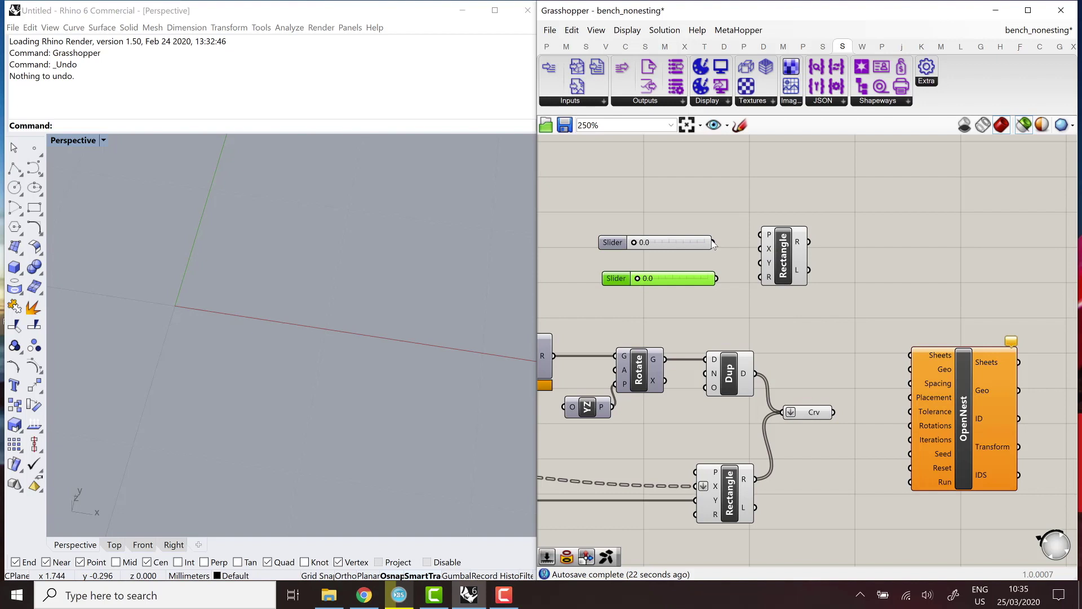
Wire the sliders to Rectangle X and Y, set them to 1.0 and 2.0, and preview the sheet.
{"action": "left_click_drag", "start_coordinate": [714, 243], "coordinate": [761, 248]}
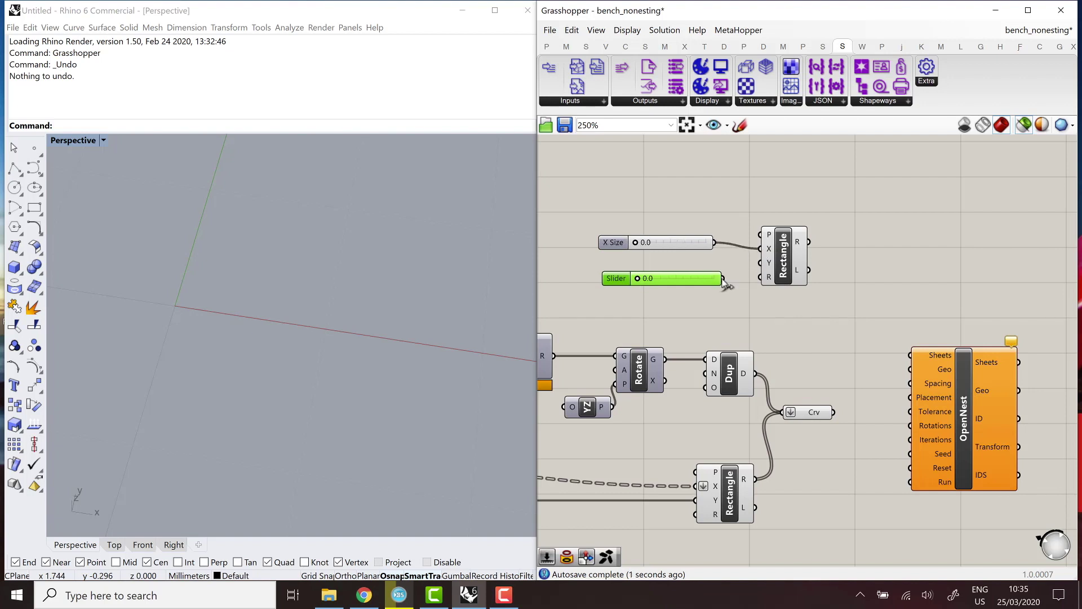
{"action": "left_click_drag", "start_coordinate": [722, 279], "coordinate": [761, 263]}
{"action": "left_click_drag", "start_coordinate": [665, 243], "coordinate": [671, 244]}
{"action": "left_click_drag", "start_coordinate": [638, 278], "coordinate": [715, 278]}
{"action": "left_click", "coordinate": [767, 261]}
{"action": "scroll", "coordinate": [317, 314], "scroll_direction": "up", "scroll_amount": 5}
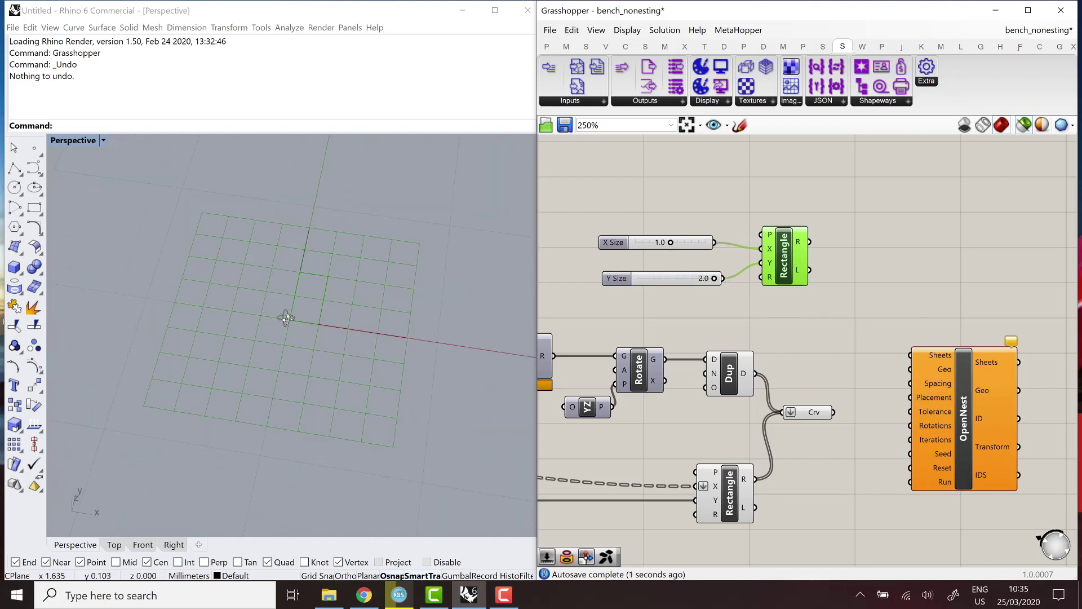
{"action": "right_click_drag", "start_coordinate": [305, 316], "coordinate": [292, 320]}
{"action": "scroll", "coordinate": [316, 322], "scroll_direction": "up", "scroll_amount": 4}
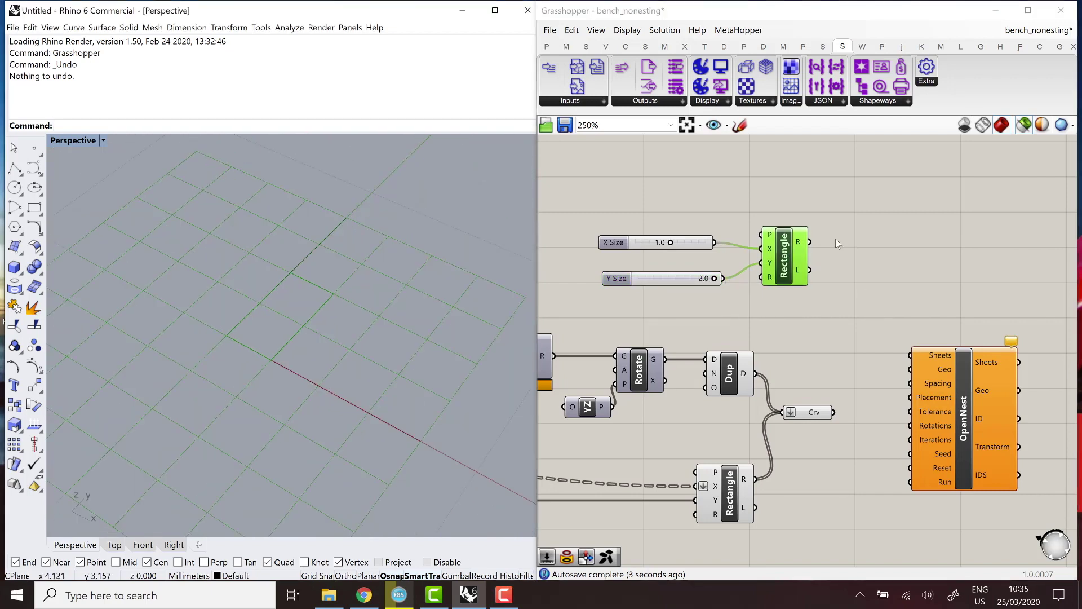
Feed the rectangle into OpenNest's Sheets input and the Crv curves into Geo.
{"action": "left_click_drag", "start_coordinate": [810, 242], "coordinate": [910, 355]}
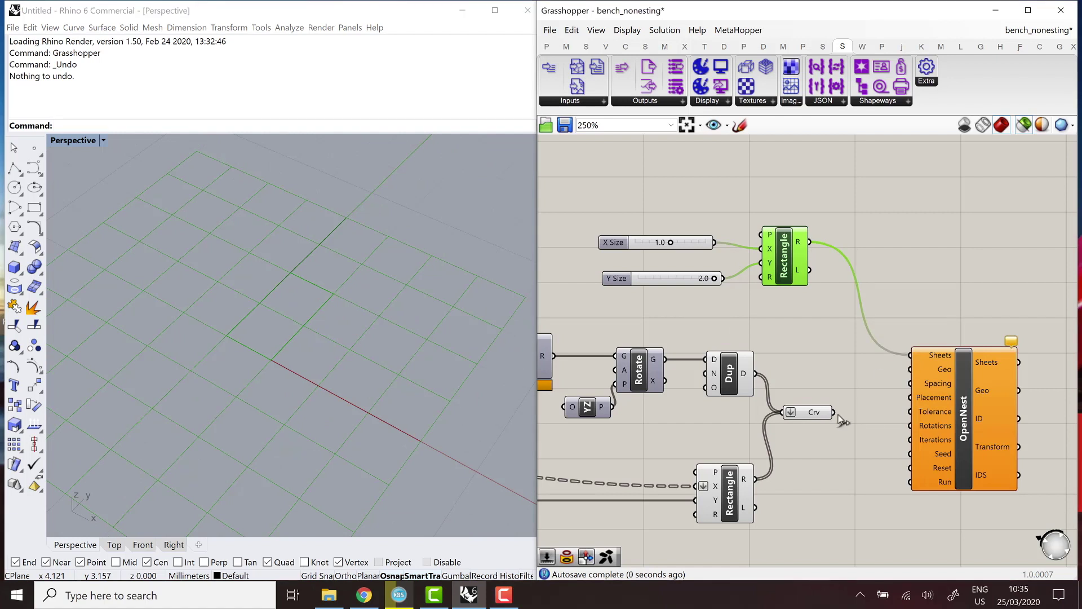
{"action": "left_click_drag", "start_coordinate": [834, 413], "coordinate": [943, 369]}
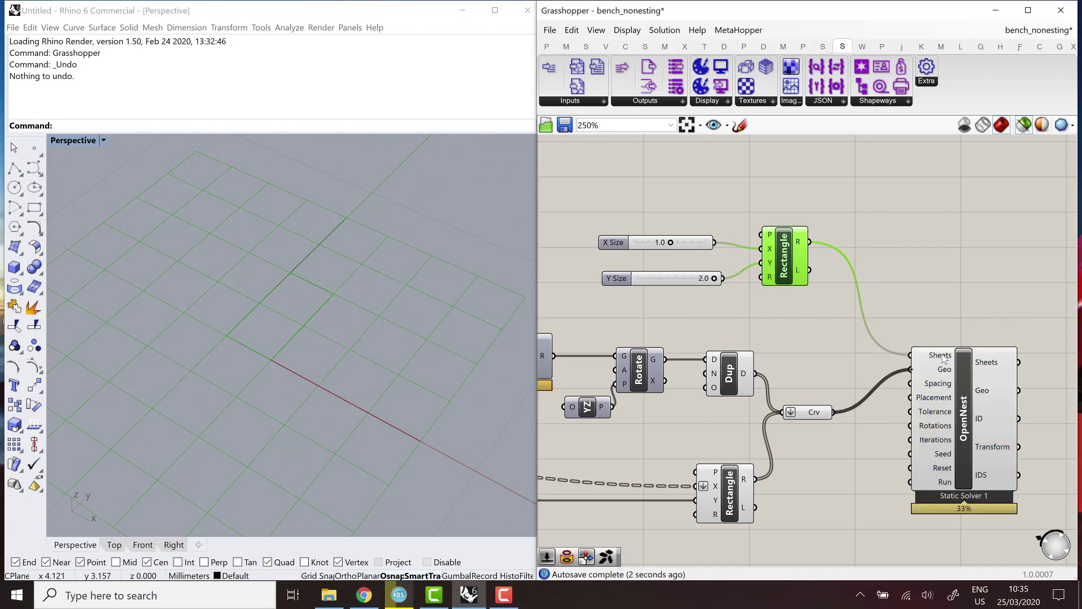
{"action": "left_click", "coordinate": [964, 398]}
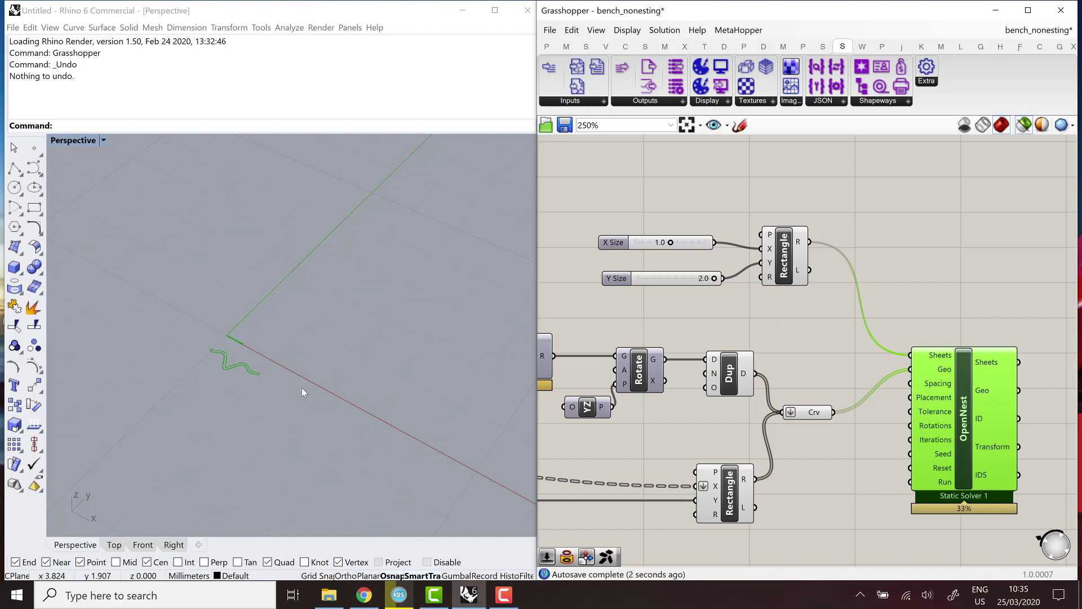
Set OpenNest's Spacing input to 0.1 and preview the nested sheets.
{"action": "left_click", "coordinate": [901, 353]}
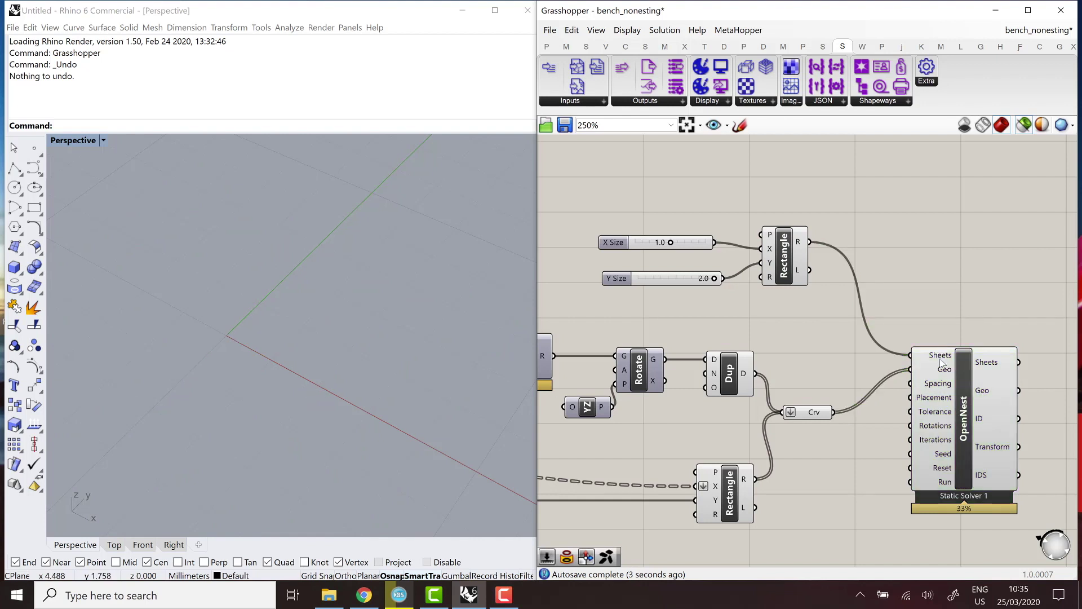
{"action": "right_click", "coordinate": [939, 389]}
{"action": "mouse_move", "coordinate": [984, 494]}
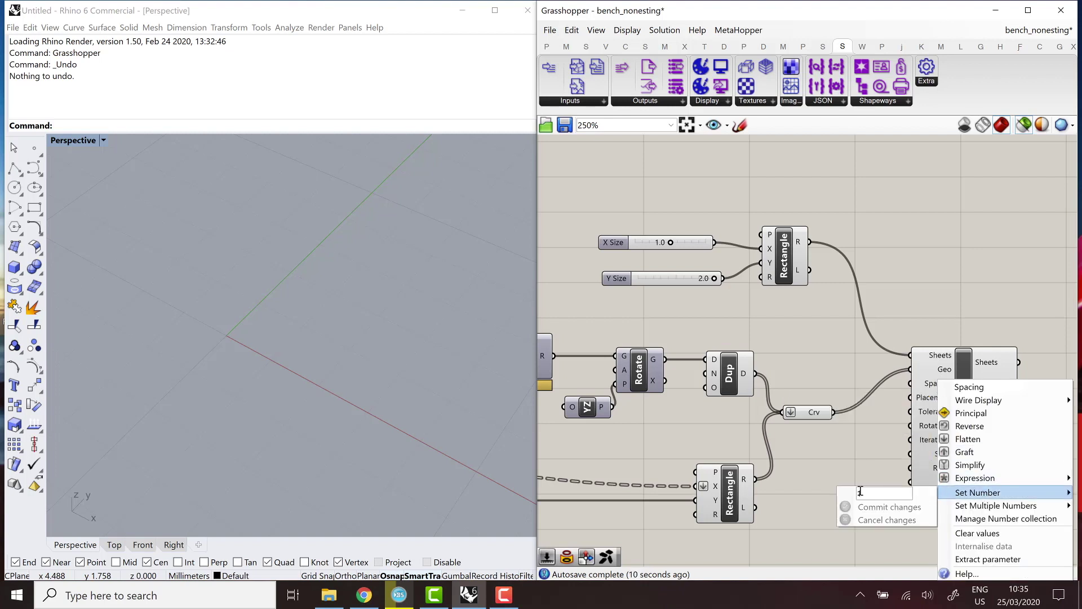
{"action": "left_click", "coordinate": [861, 492]}
{"action": "type", "text": "0."}
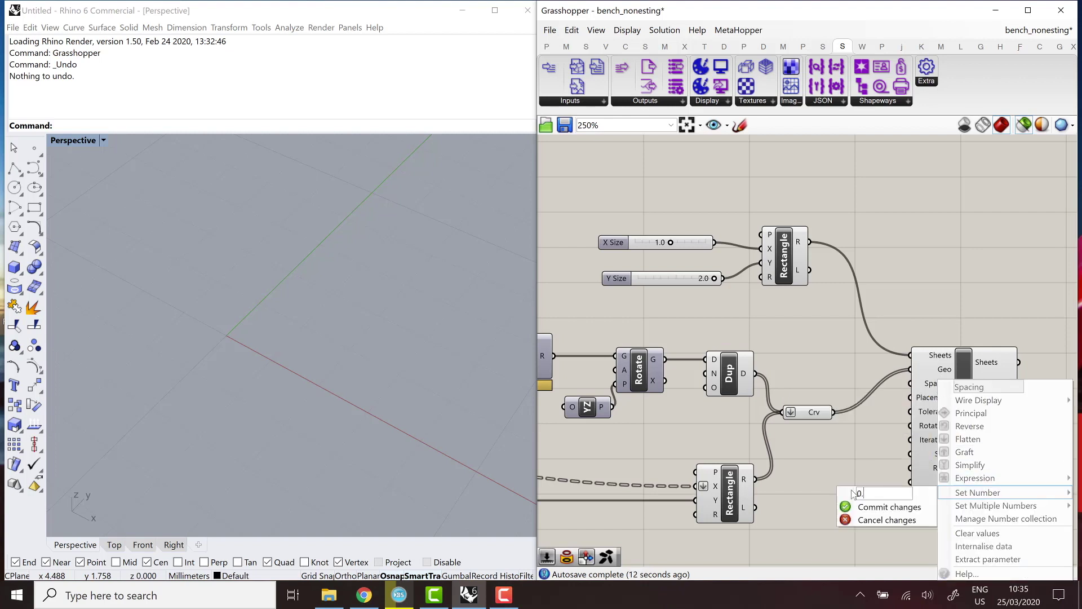
{"action": "type", "text": "1"}
{"action": "key", "text": "Return"}
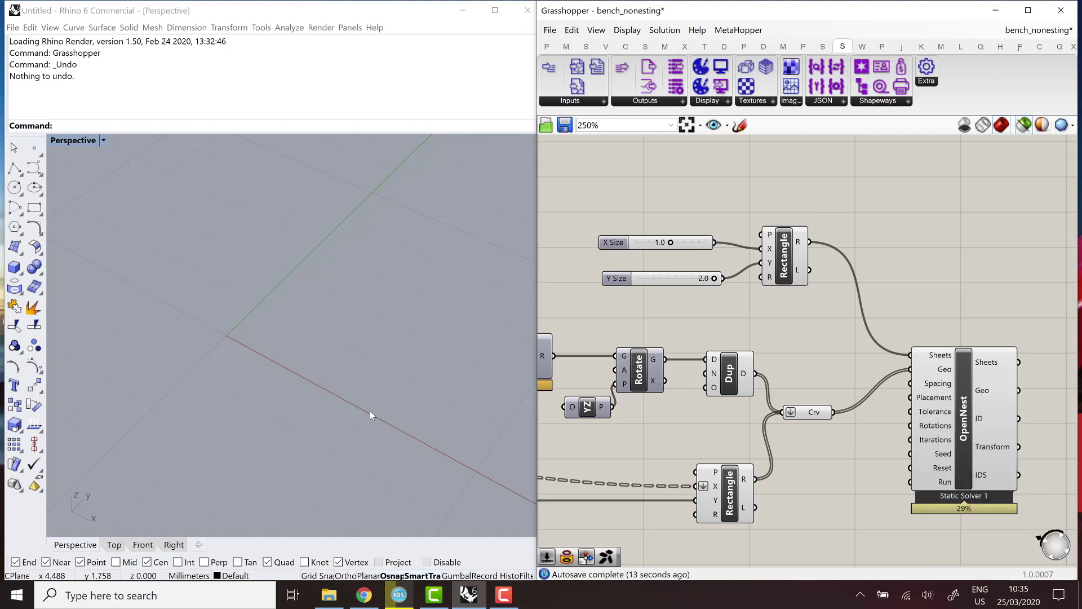
{"action": "scroll", "coordinate": [312, 398], "scroll_direction": "down", "scroll_amount": 3}
{"action": "left_click", "coordinate": [970, 416]}
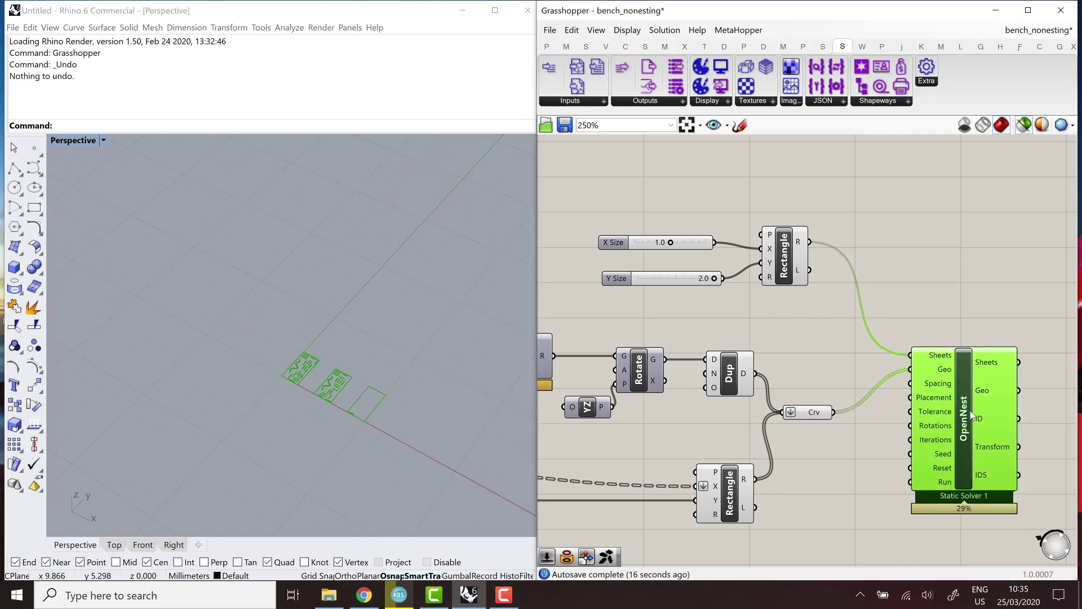
{"action": "scroll", "coordinate": [327, 381], "scroll_direction": "up", "scroll_amount": 5}
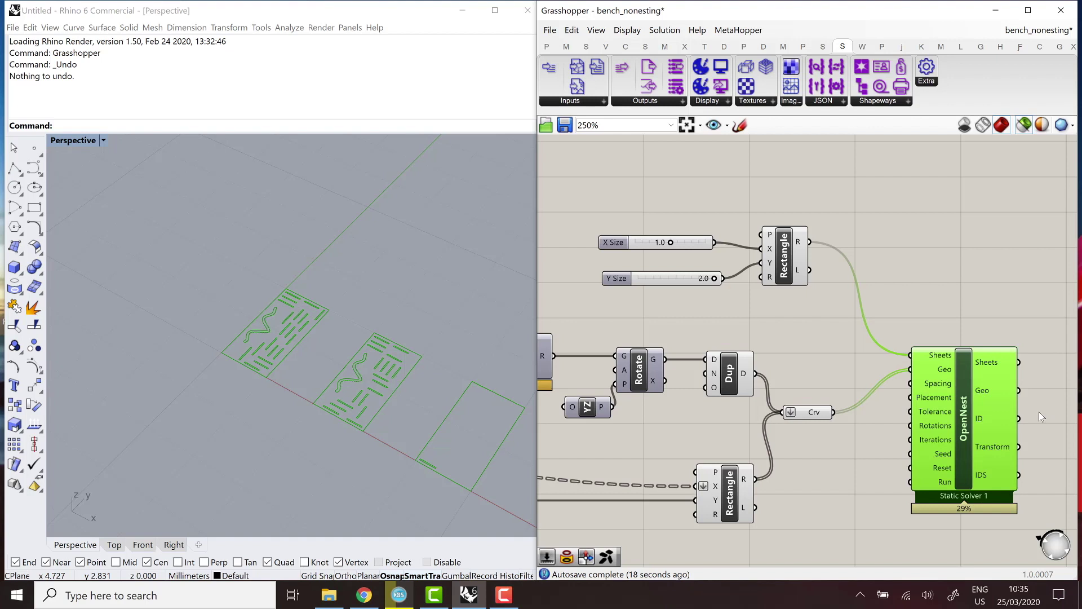
Commit an integer value for OpenNest's Placement input.
{"action": "right_click", "coordinate": [932, 394]}
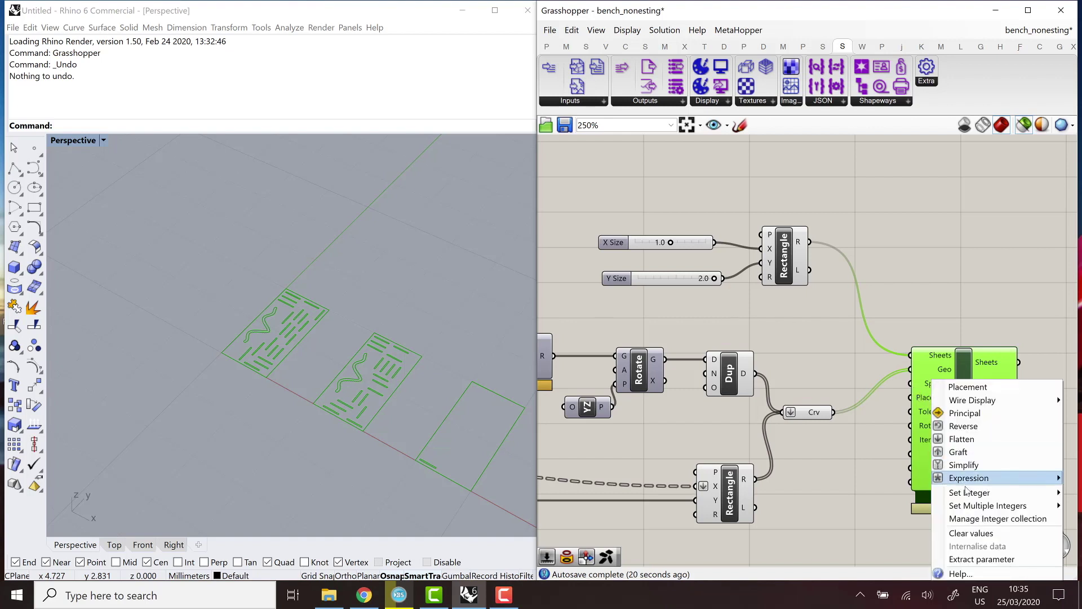
{"action": "mouse_move", "coordinate": [970, 492]}
{"action": "left_click", "coordinate": [869, 491]}
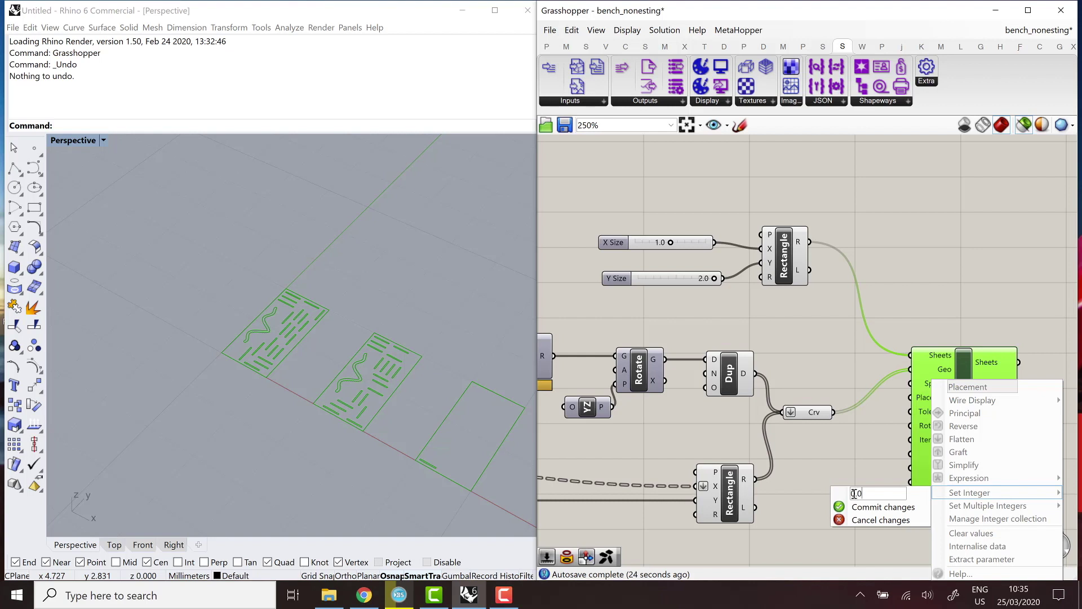
{"action": "left_click", "coordinate": [883, 507]}
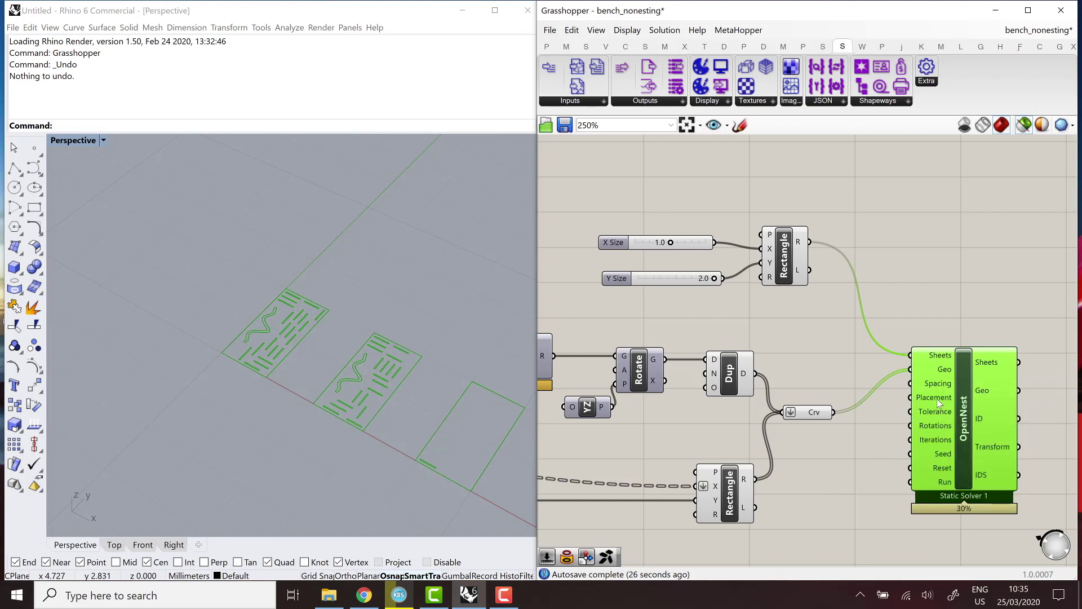
Change OpenNest's Spacing input from 0.1 to 0.0.
{"action": "right_click", "coordinate": [938, 382]}
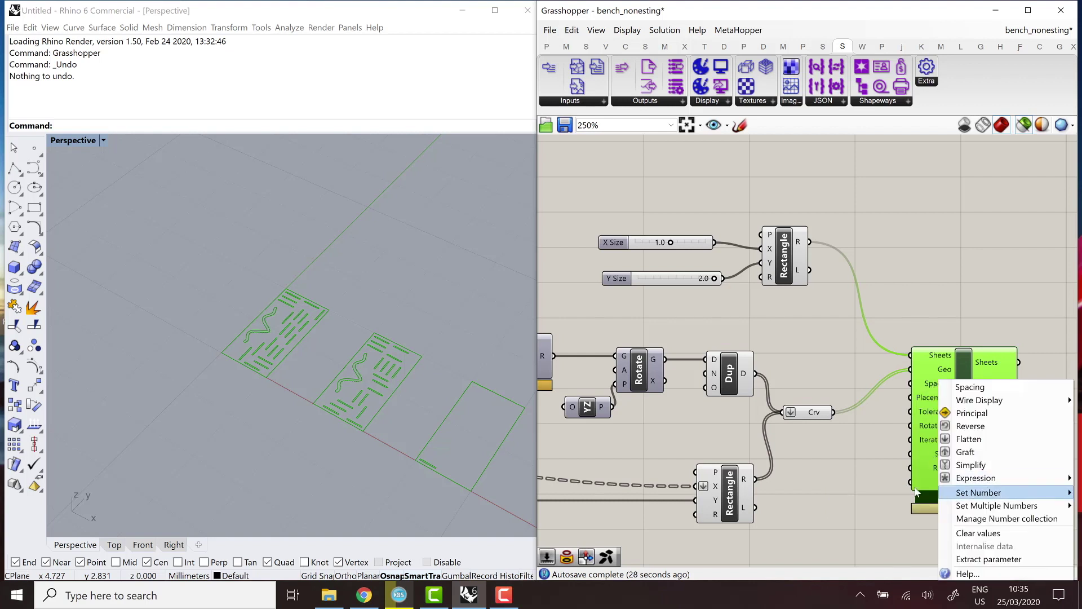
{"action": "mouse_move", "coordinate": [992, 492]}
{"action": "left_click", "coordinate": [883, 492]}
{"action": "type", "text": "0.01"}
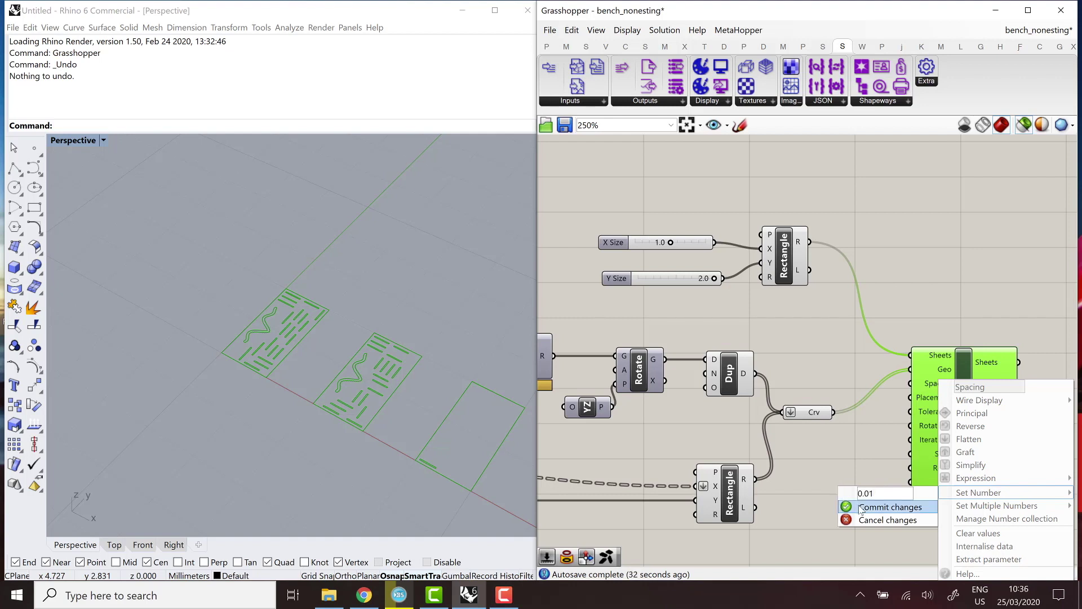
{"action": "left_click", "coordinate": [860, 507]}
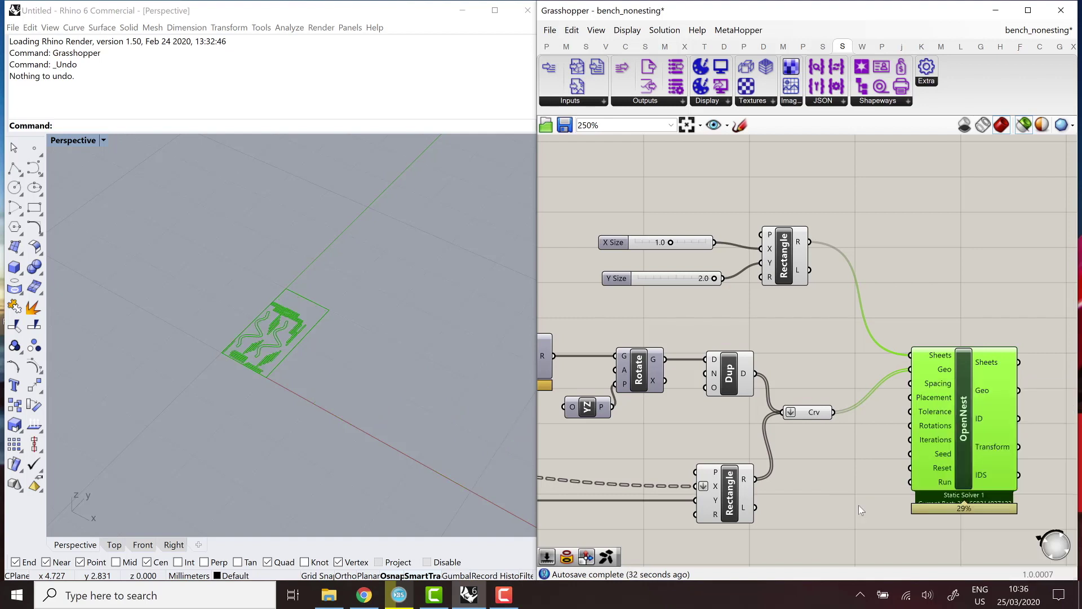
{"action": "scroll", "coordinate": [267, 327], "scroll_direction": "up", "scroll_amount": 3}
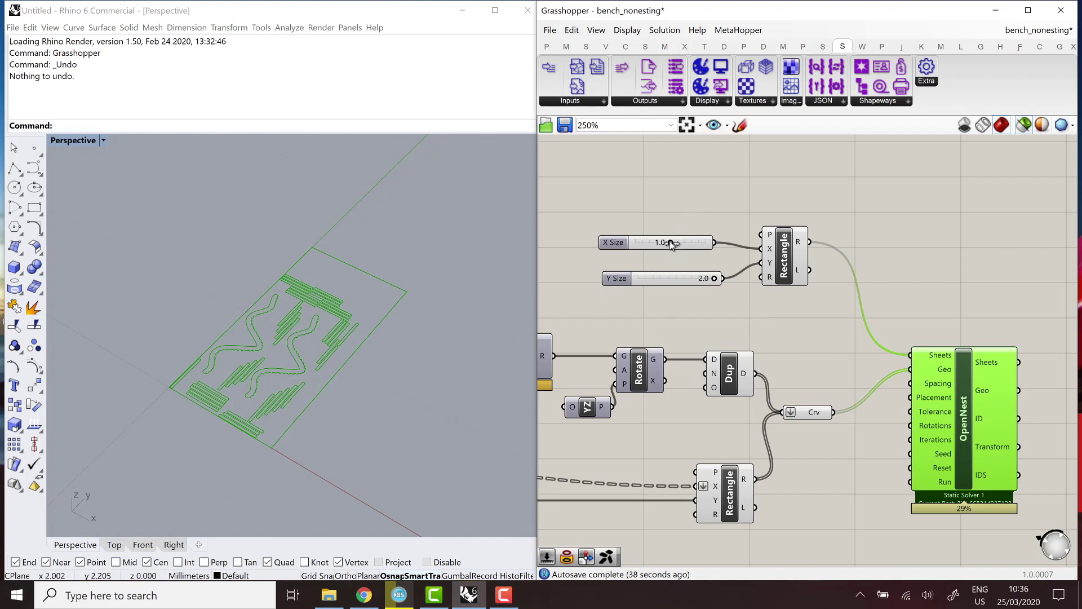
Resize the sheet to 0.6 by 1.5 and inspect the nested result in the Rhino view.
{"action": "left_click_drag", "start_coordinate": [665, 242], "coordinate": [657, 242]}
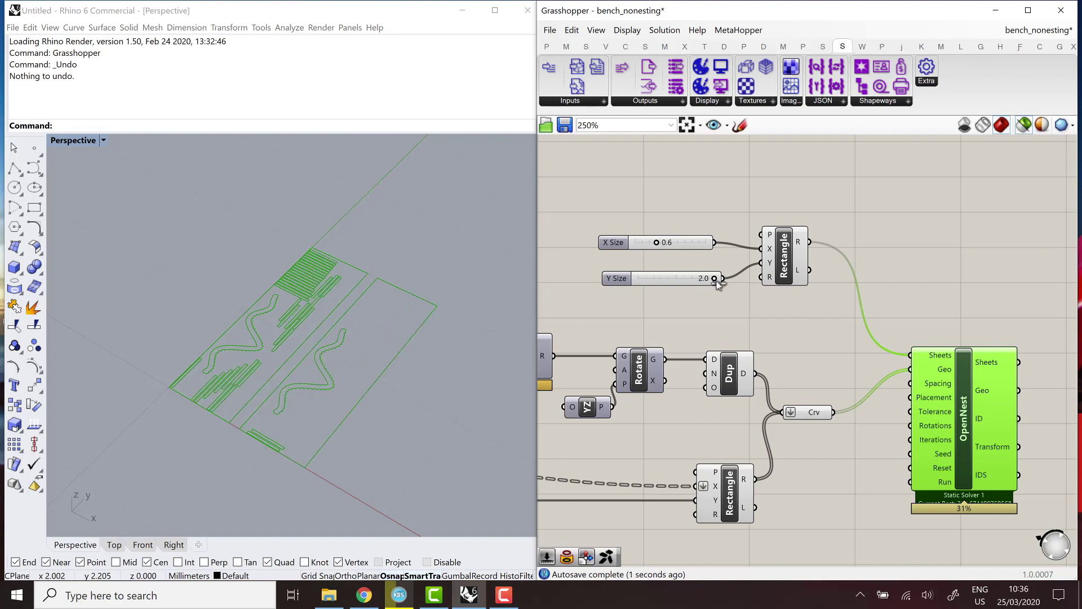
{"action": "left_click_drag", "start_coordinate": [715, 281], "coordinate": [695, 282]}
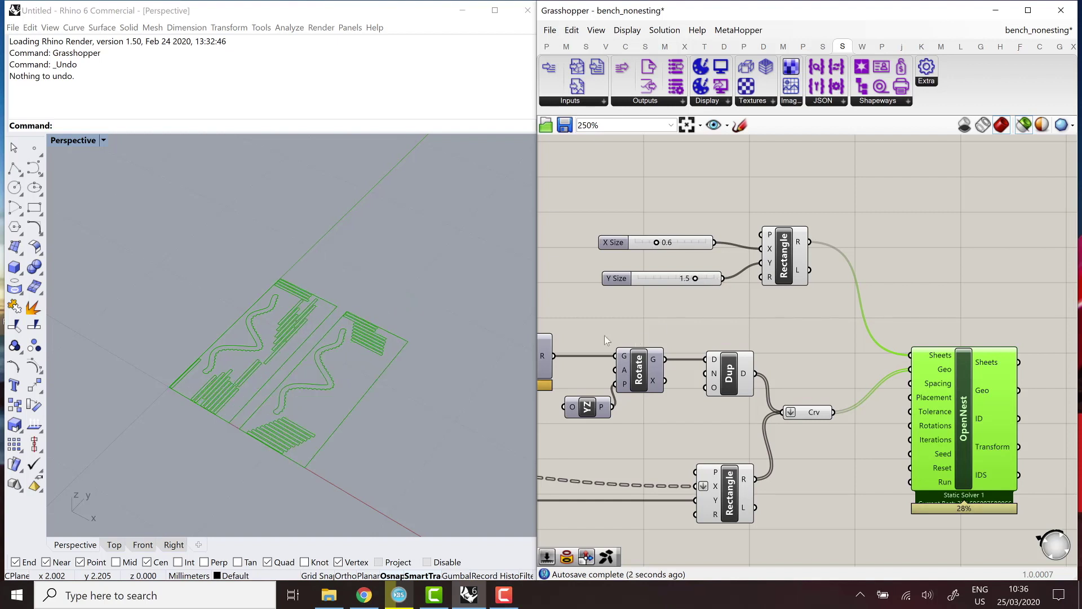
{"action": "right_click_drag", "start_coordinate": [306, 346], "coordinate": [200, 290]}
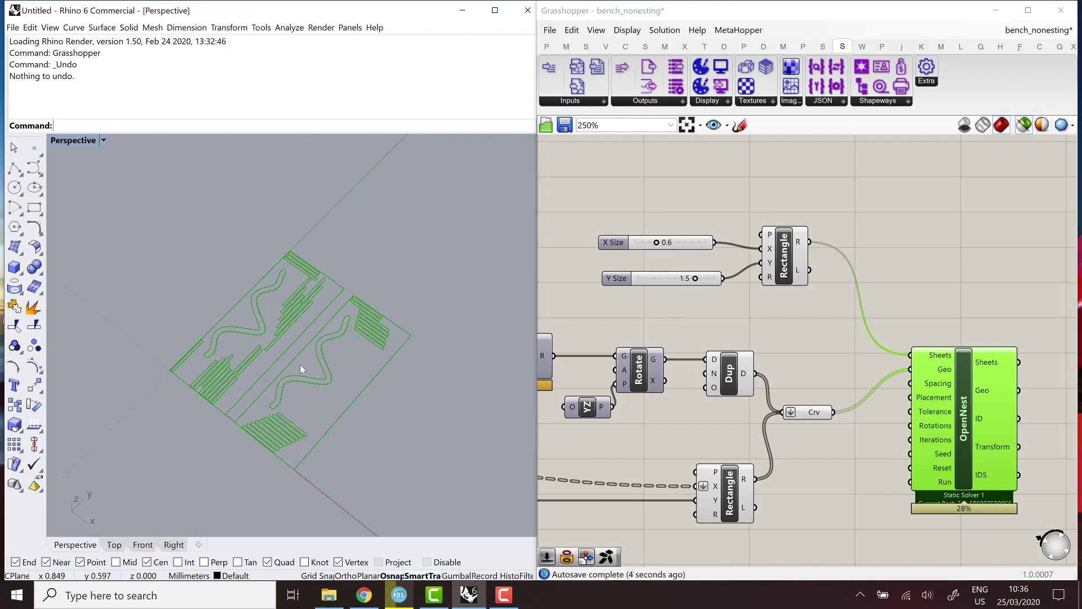
{"action": "right_click_drag", "start_coordinate": [300, 365], "coordinate": [367, 361]}
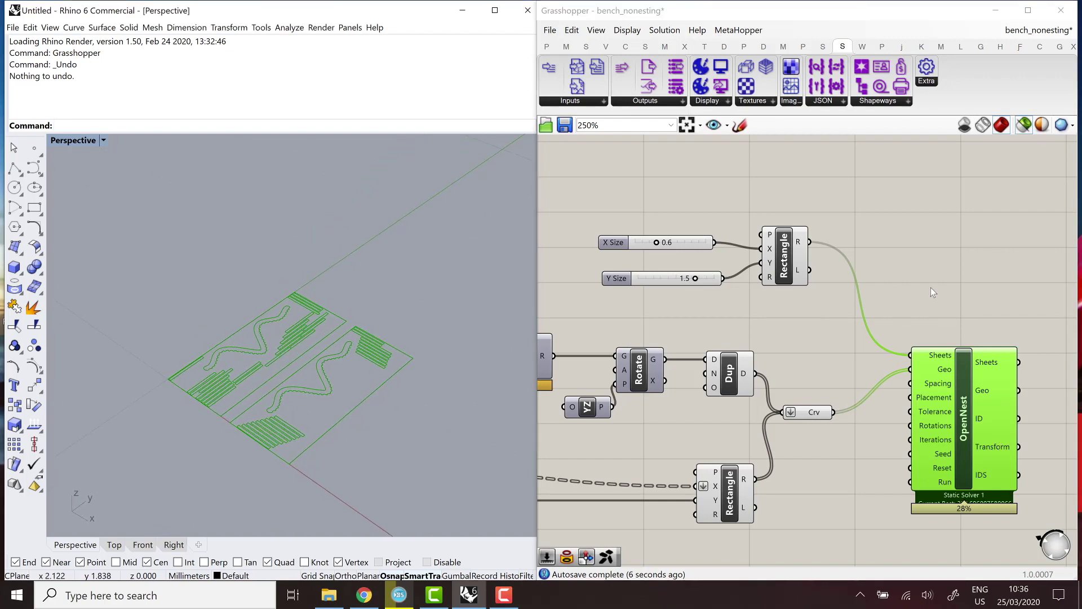
{"action": "scroll", "coordinate": [880, 338], "scroll_direction": "down", "scroll_amount": 2}
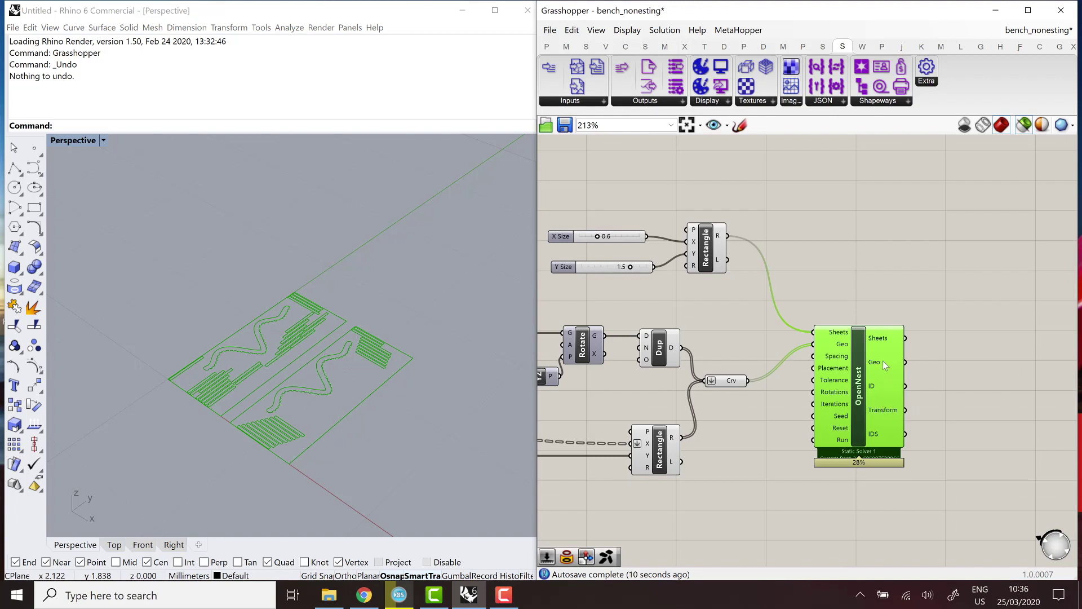
Select OpenNest to preview its nested sheets and read the 42-item Geo output.
{"action": "right_click_drag", "start_coordinate": [939, 376], "coordinate": [901, 375]}
{"action": "double_click", "coordinate": [939, 376]}
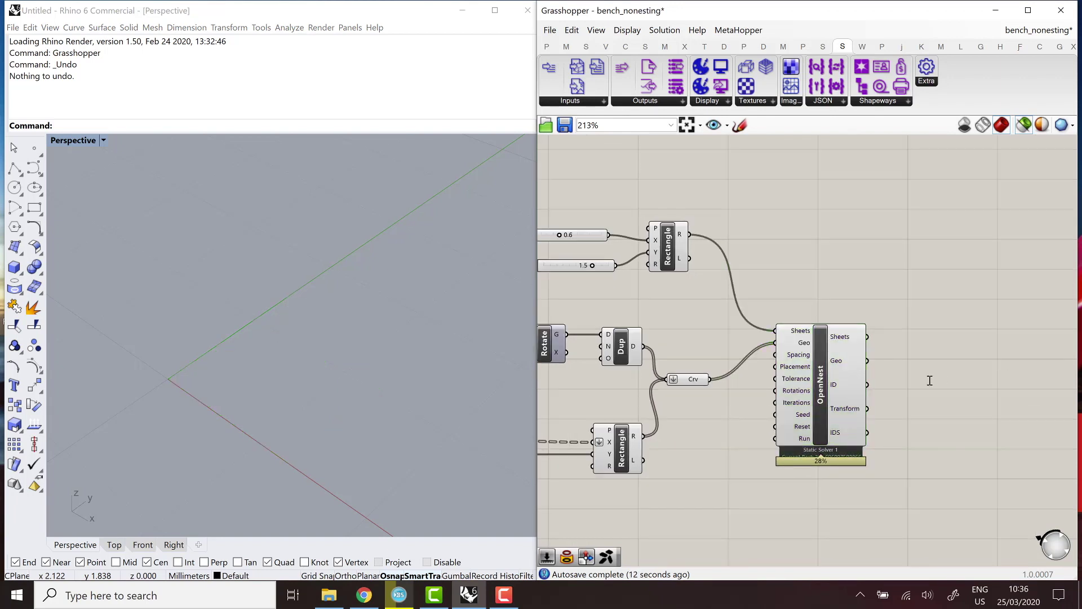
{"action": "key", "text": "Escape"}
{"action": "left_click", "coordinate": [850, 340]}
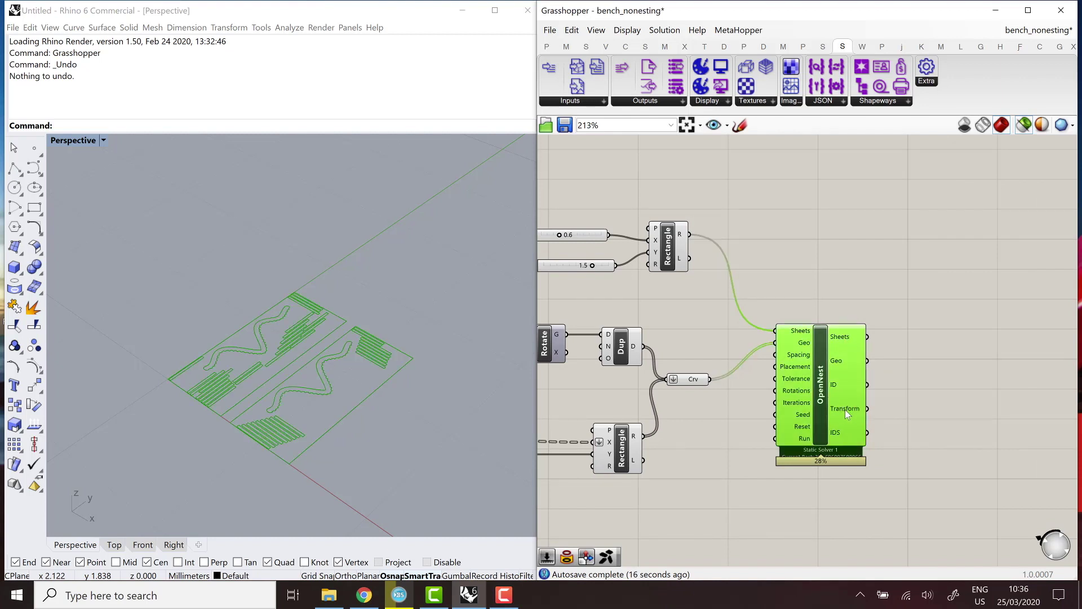
{"action": "mouse_move", "coordinate": [847, 408]}
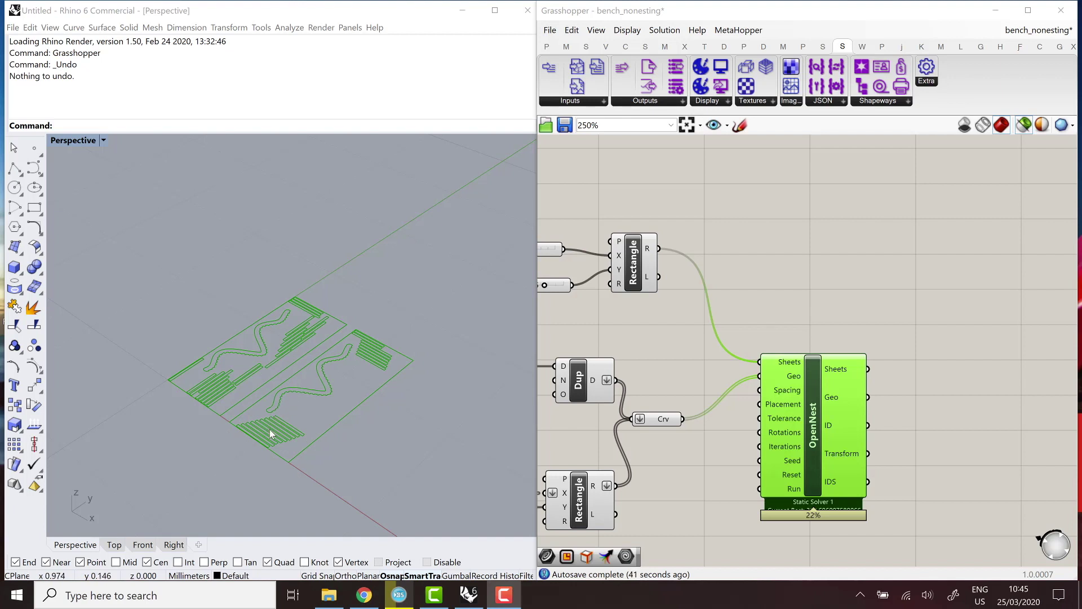
Add Split List and List Length, splitting OpenNest's Geo at the duplicated curves' count.
{"action": "mouse_move", "coordinate": [834, 401]}
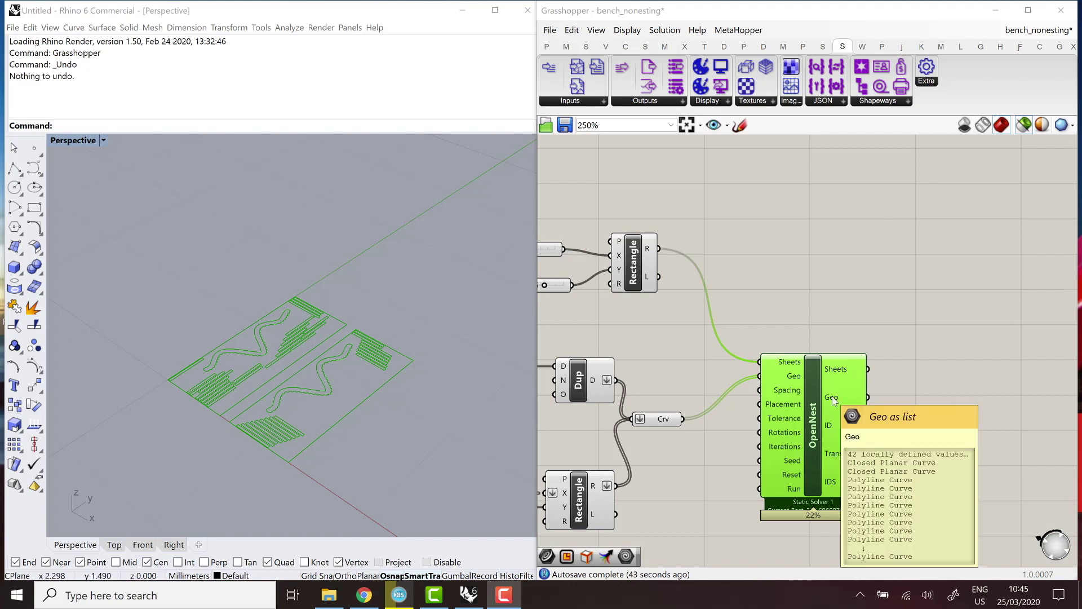
{"action": "double_click", "coordinate": [938, 399]}
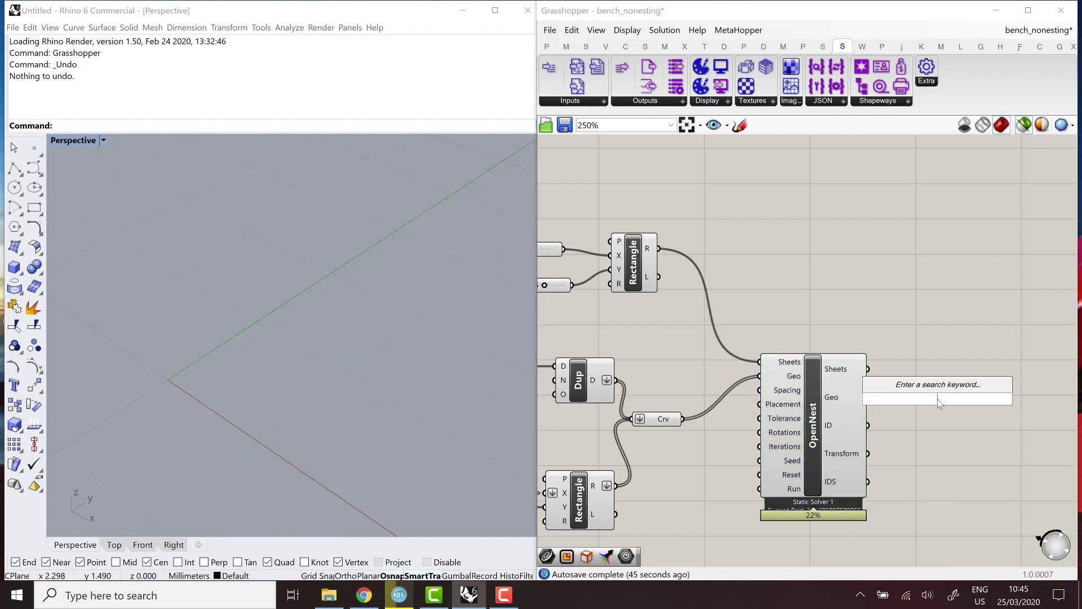
{"action": "type", "text": "split"}
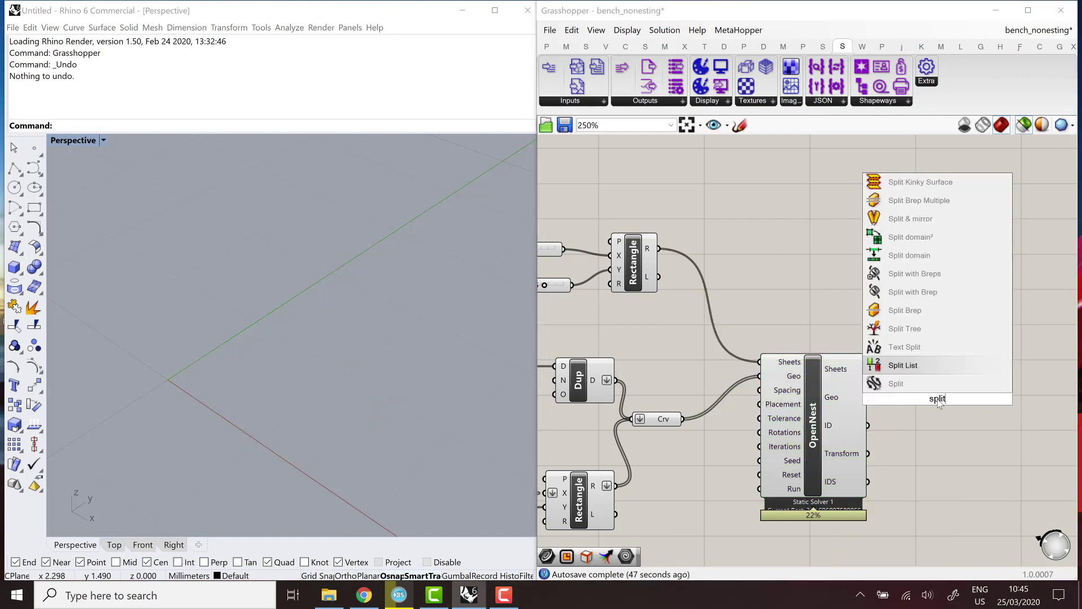
{"action": "key", "text": "Return"}
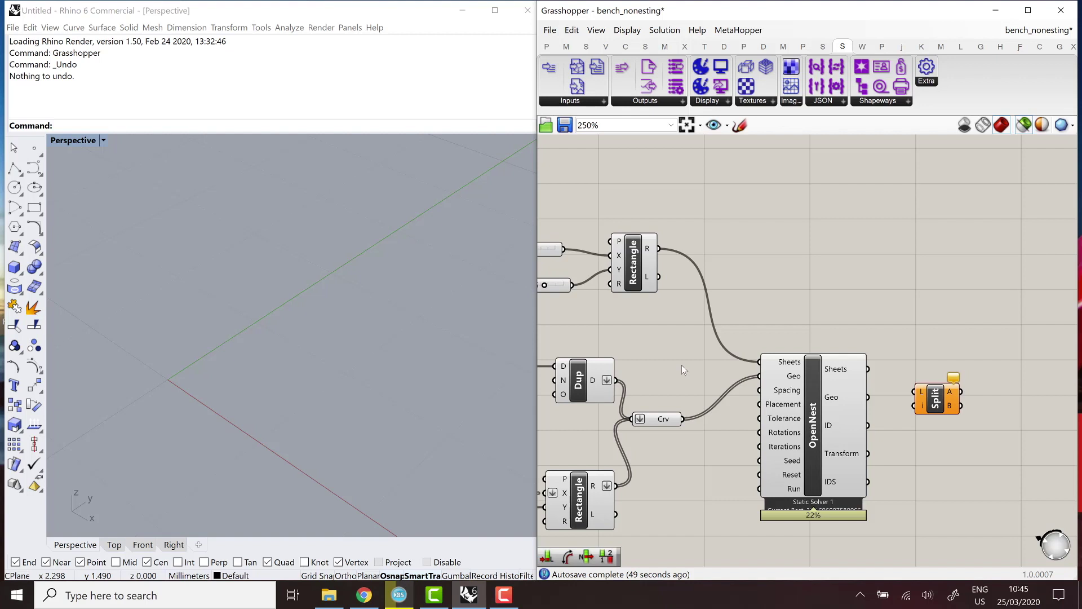
{"action": "double_click", "coordinate": [680, 364]}
{"action": "type", "text": "length"}
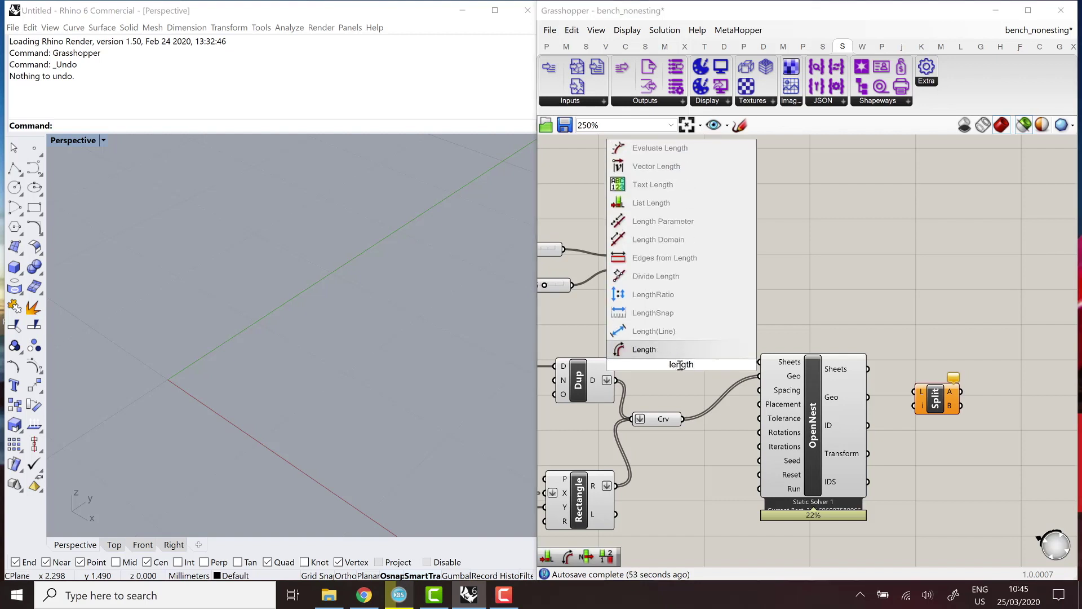
{"action": "left_click", "coordinate": [649, 203]}
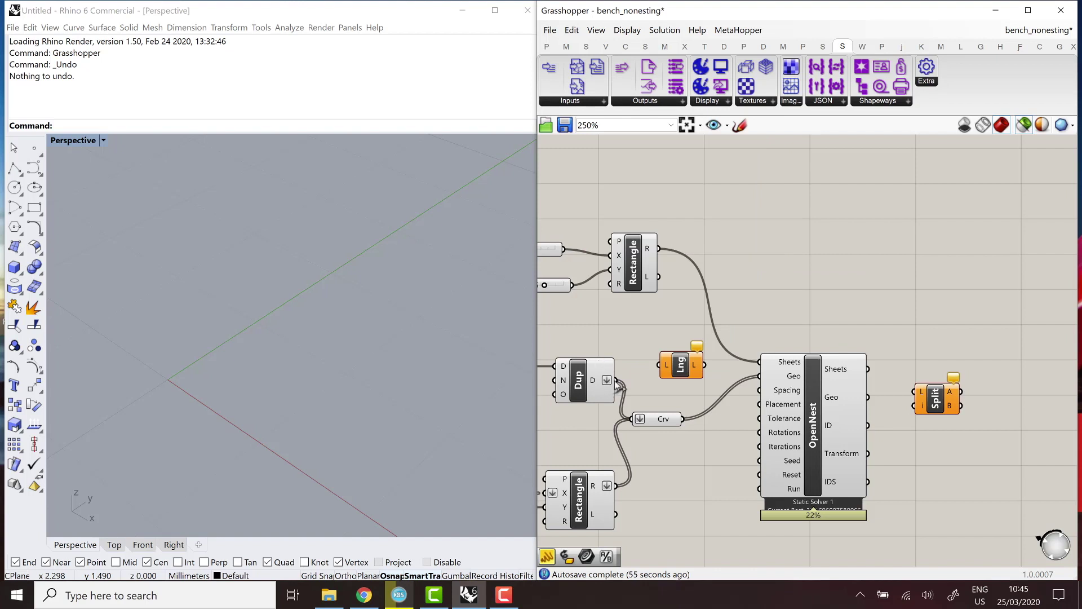
{"action": "left_click_drag", "start_coordinate": [618, 385], "coordinate": [926, 405]}
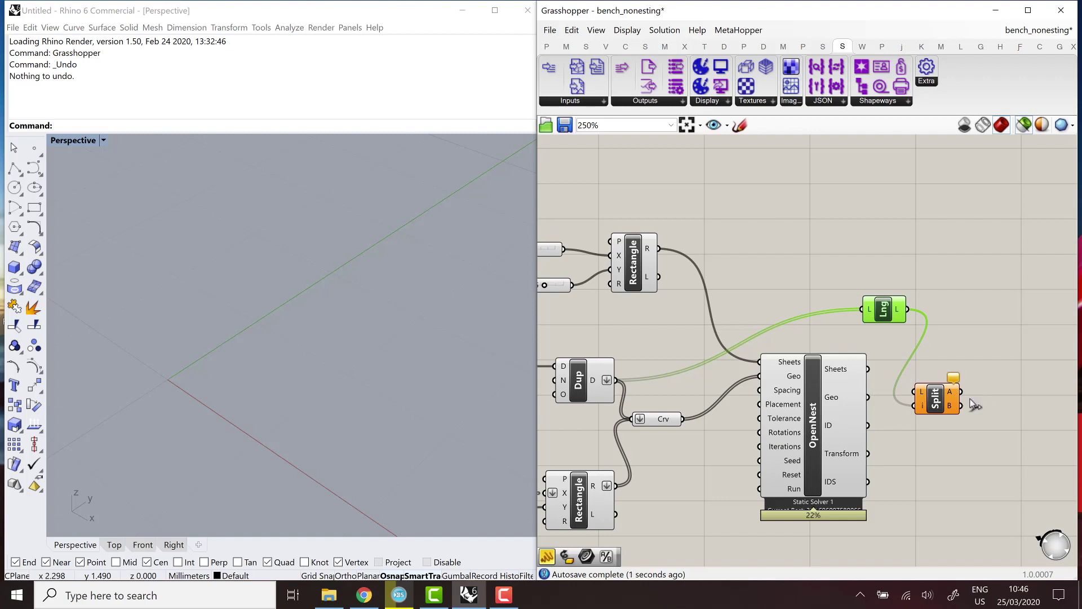
{"action": "left_click_drag", "start_coordinate": [868, 397], "coordinate": [914, 392]}
{"action": "left_click", "coordinate": [1015, 390]}
Connect Split List's A and B outputs to two new Curve parameters.
{"action": "double_click", "coordinate": [1009, 390]}
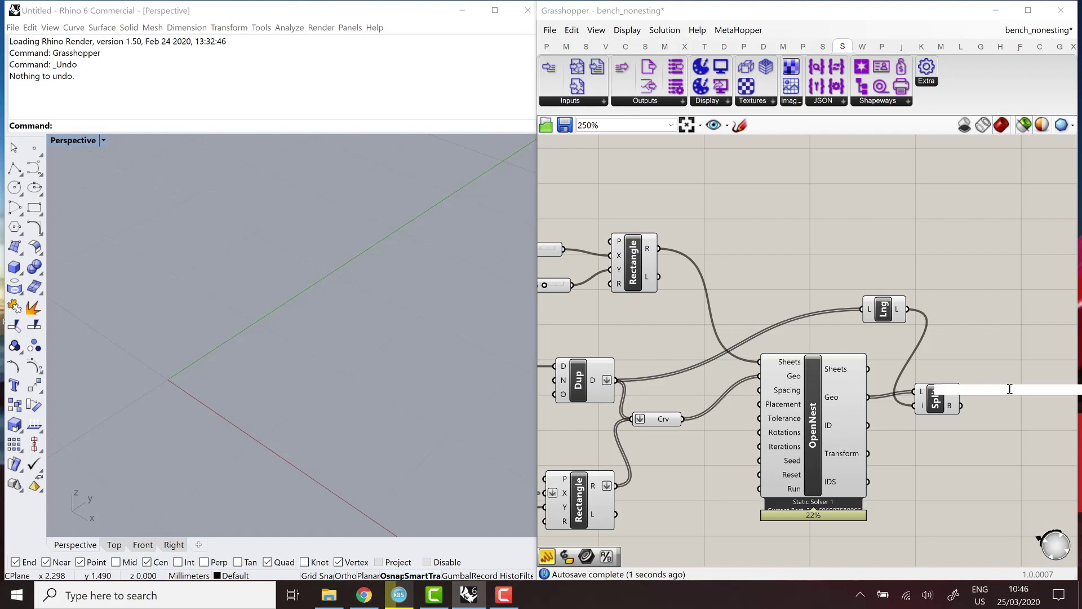
{"action": "type", "text": "curve"}
{"action": "key", "text": "Return"}
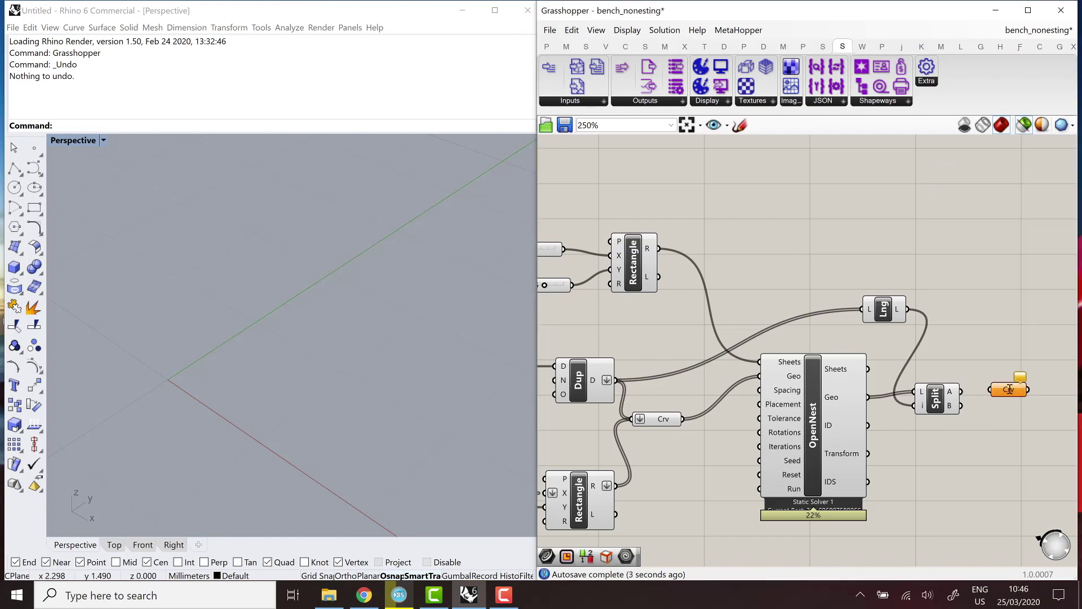
{"action": "left_click", "coordinate": [1009, 393]}
{"action": "left_click_drag", "start_coordinate": [1008, 393], "coordinate": [1009, 418]}
{"action": "mouse_move", "coordinate": [961, 391]}
{"action": "left_mouse_down"}
{"action": "mouse_move", "coordinate": [992, 389]}
{"action": "mouse_move", "coordinate": [1014, 424]}
{"action": "left_mouse_up"}
{"action": "left_click", "coordinate": [1017, 391]}
{"action": "left_click", "coordinate": [973, 424]}
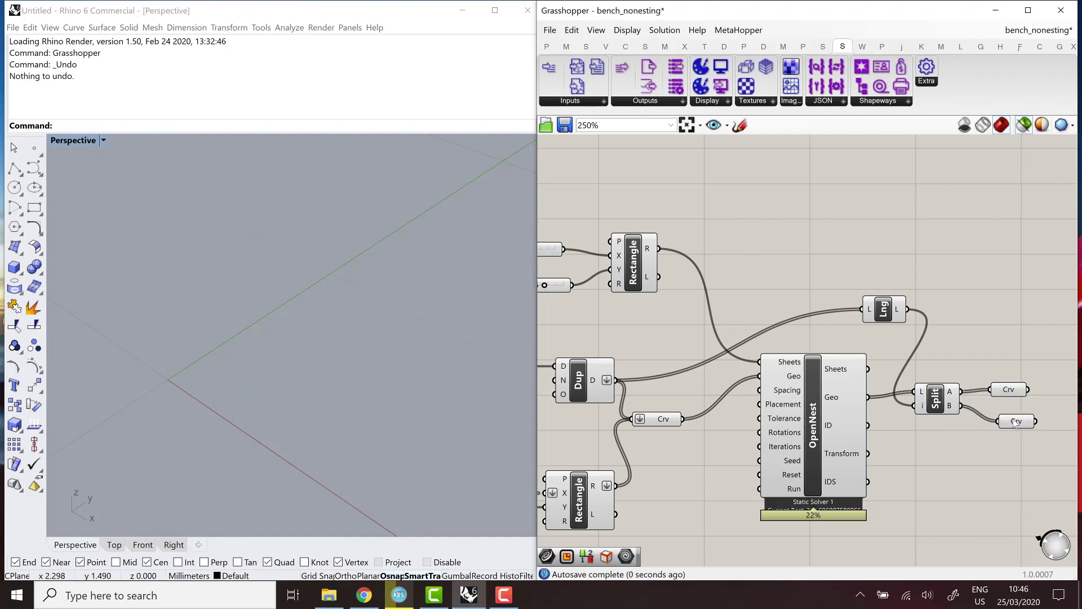
{"action": "left_click", "coordinate": [1015, 424]}
Send OpenNest's Sheets output to a third Curve parameter and line up all three.
{"action": "double_click", "coordinate": [993, 314]}
{"action": "type", "text": "cu"}
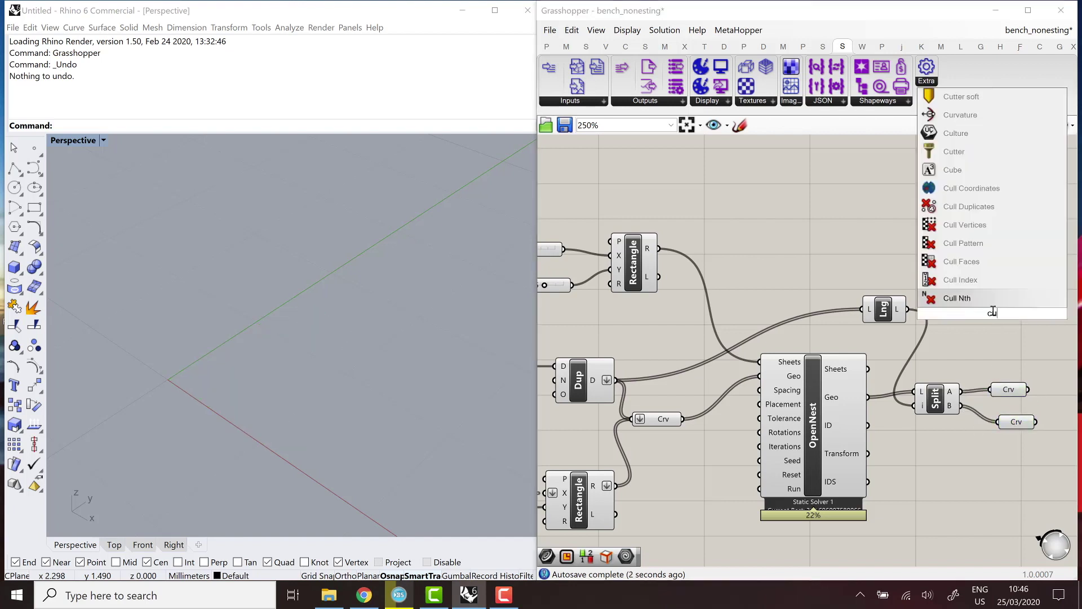
{"action": "type", "text": "rve"}
{"action": "key", "text": "Return"}
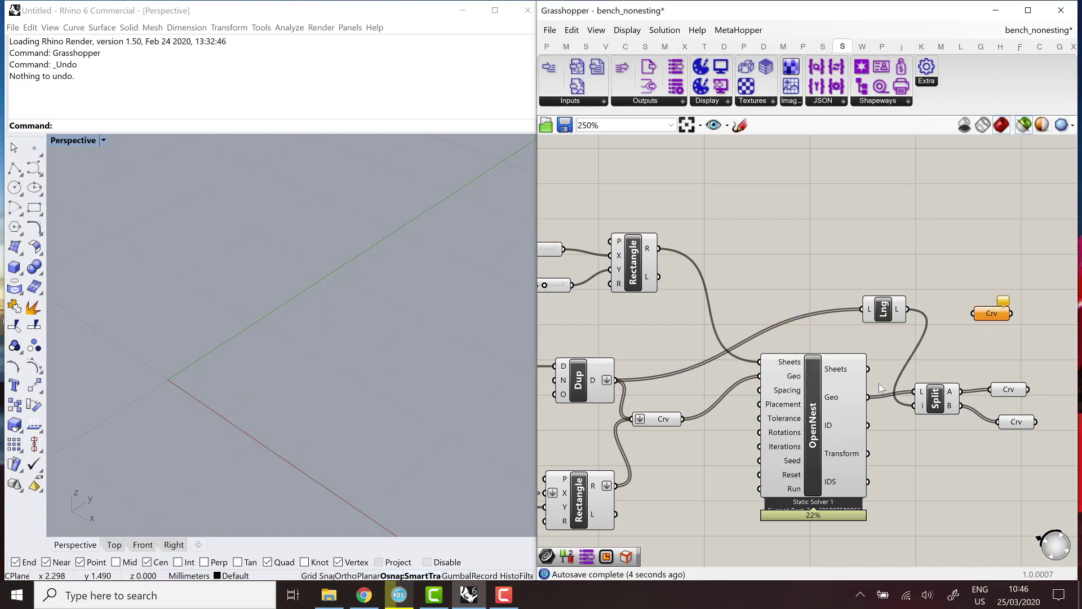
{"action": "left_click_drag", "start_coordinate": [868, 368], "coordinate": [975, 313]}
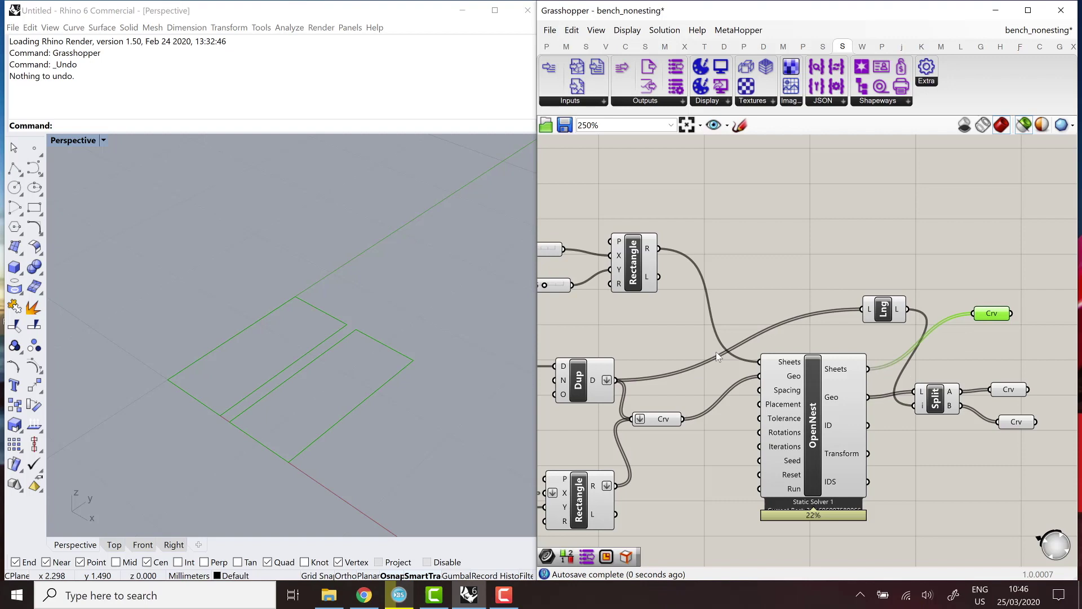
{"action": "scroll", "coordinate": [717, 355], "scroll_direction": "down", "scroll_amount": 2}
{"action": "right_click_drag", "start_coordinate": [784, 343], "coordinate": [682, 343]}
{"action": "left_click_drag", "start_coordinate": [835, 435], "coordinate": [760, 311]}
{"action": "left_click_drag", "start_coordinate": [761, 312], "coordinate": [809, 317]}
{"action": "left_click", "coordinate": [871, 296]}
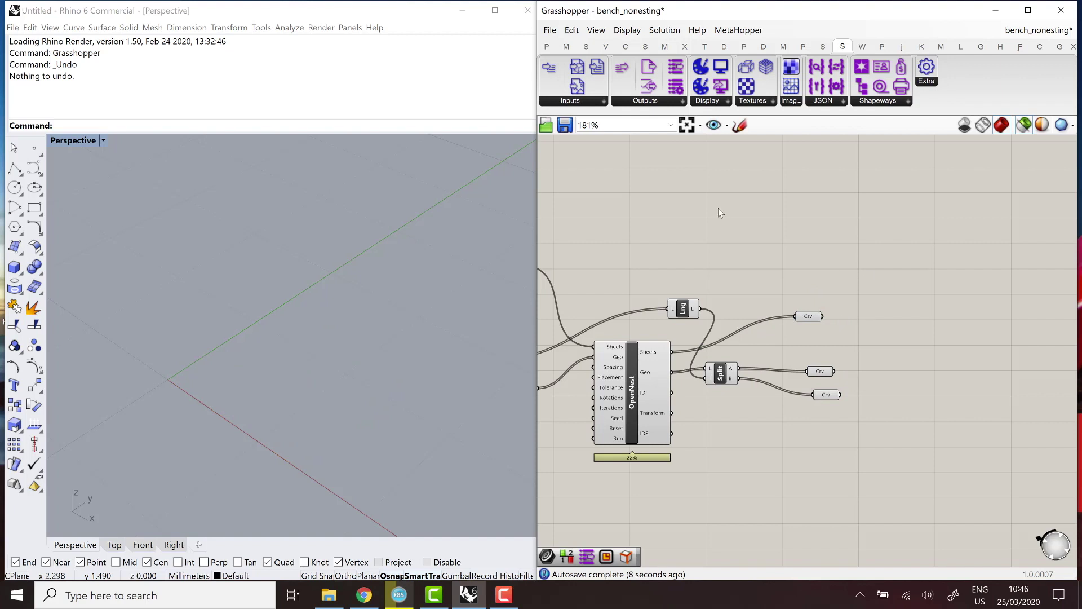
{"action": "left_click", "coordinate": [653, 102]}
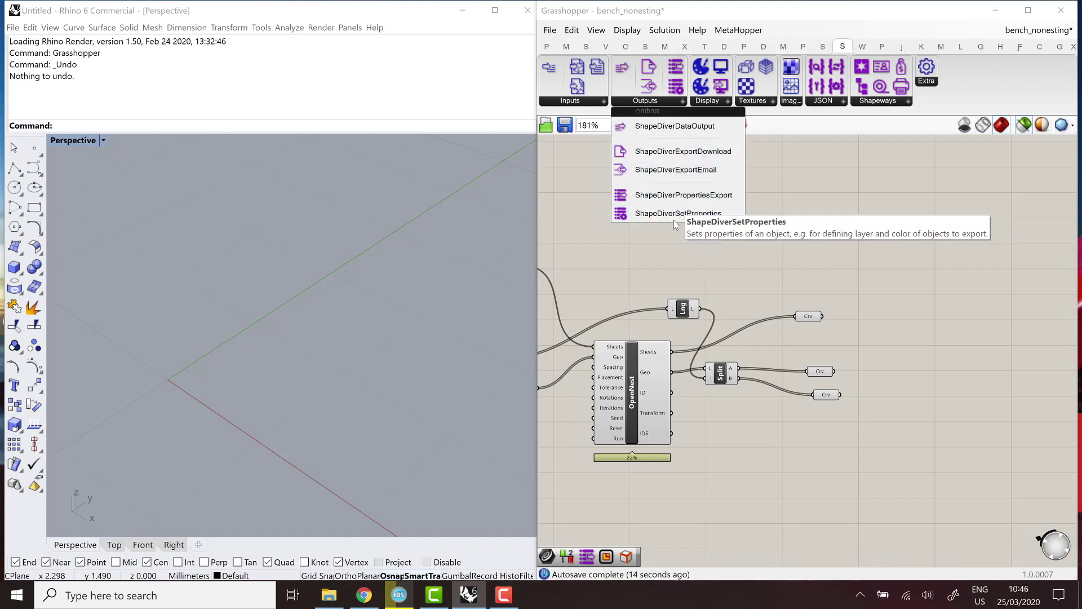
Add SDPropertiesExport and SDSetProperties, feeding the sheets curve parameter into the O input.
{"action": "left_click", "coordinate": [684, 200]}
{"action": "left_click", "coordinate": [902, 282]}
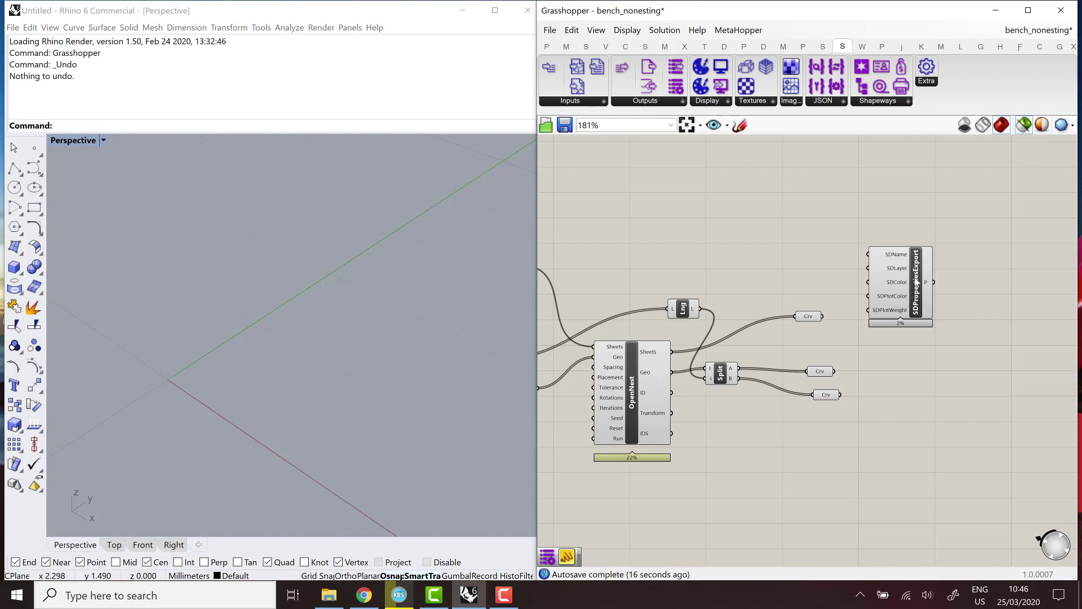
{"action": "left_click_drag", "start_coordinate": [919, 281], "coordinate": [865, 247]}
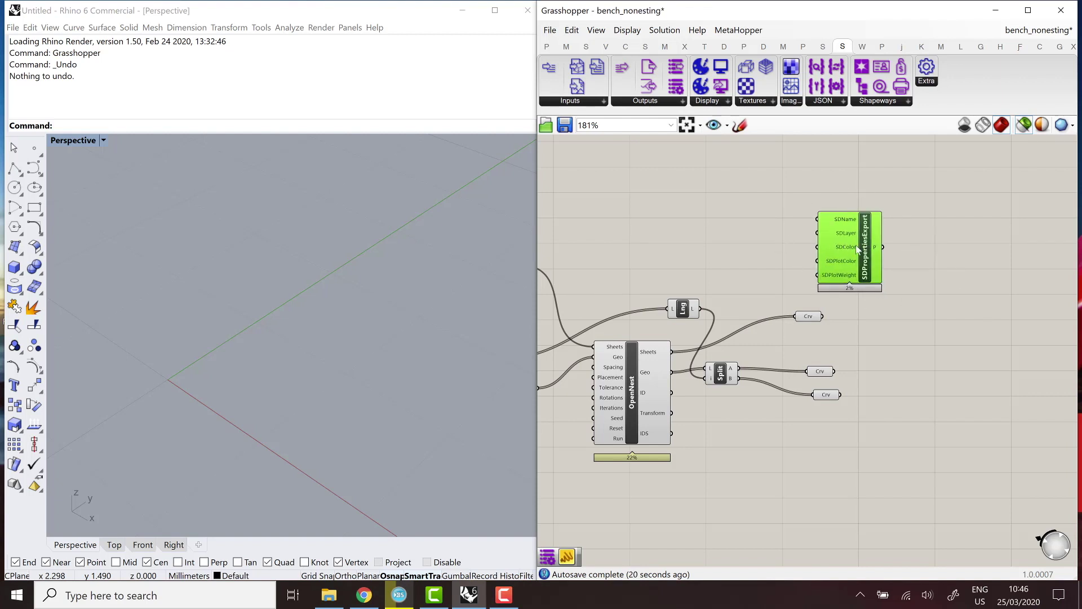
{"action": "left_click", "coordinate": [649, 101]}
{"action": "left_click_drag", "start_coordinate": [676, 213], "coordinate": [925, 316]}
{"action": "left_click_drag", "start_coordinate": [822, 316], "coordinate": [930, 296]}
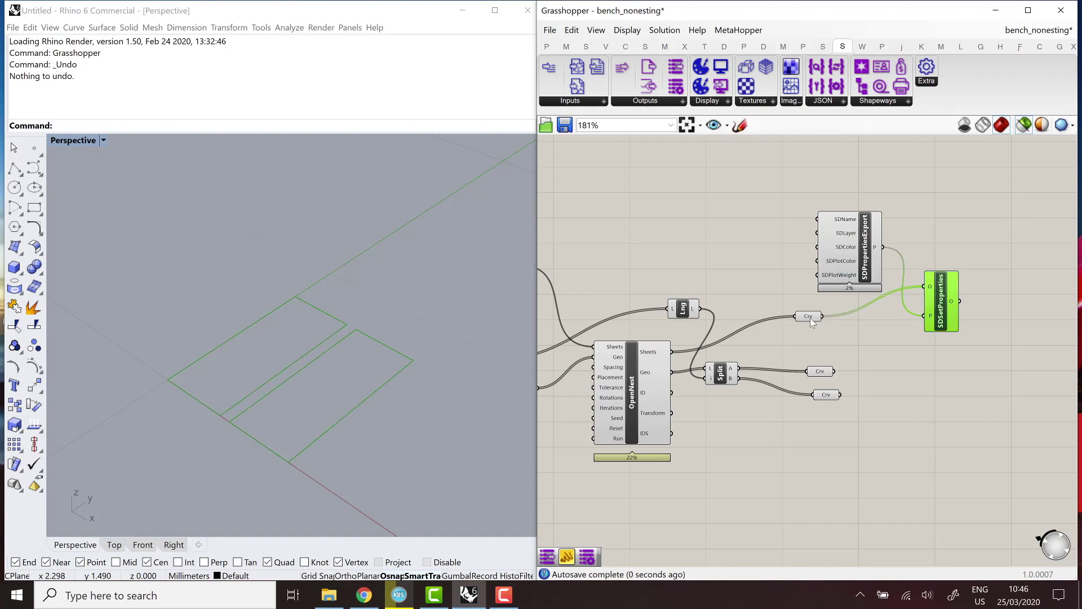
{"action": "left_click", "coordinate": [811, 318]}
{"action": "left_click", "coordinate": [864, 246]}
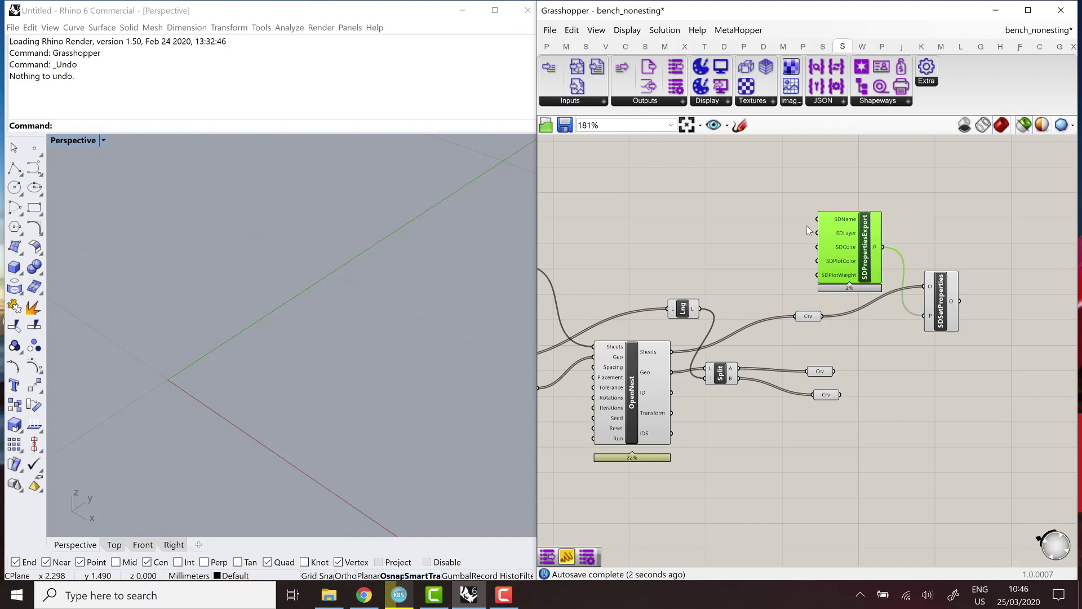
{"action": "scroll", "coordinate": [806, 225], "scroll_direction": "up", "scroll_amount": 1}
{"action": "left_click", "coordinate": [759, 238]}
Connect a Panel reading 'Sheets' to the SDLayer input.
{"action": "double_click", "coordinate": [759, 238]}
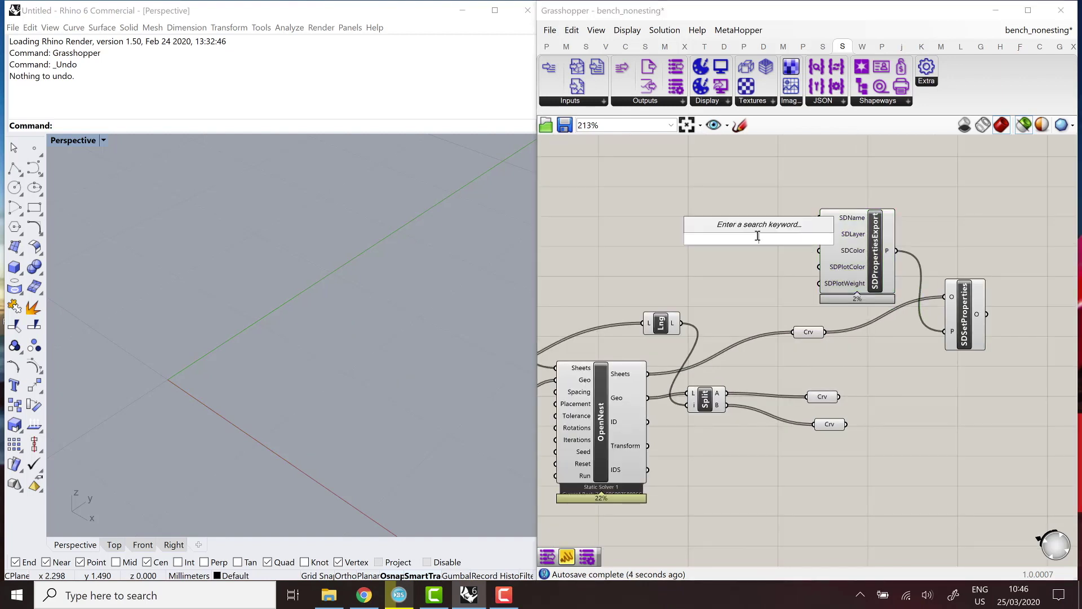
{"action": "type", "text": "panel"}
{"action": "key", "text": "Return"}
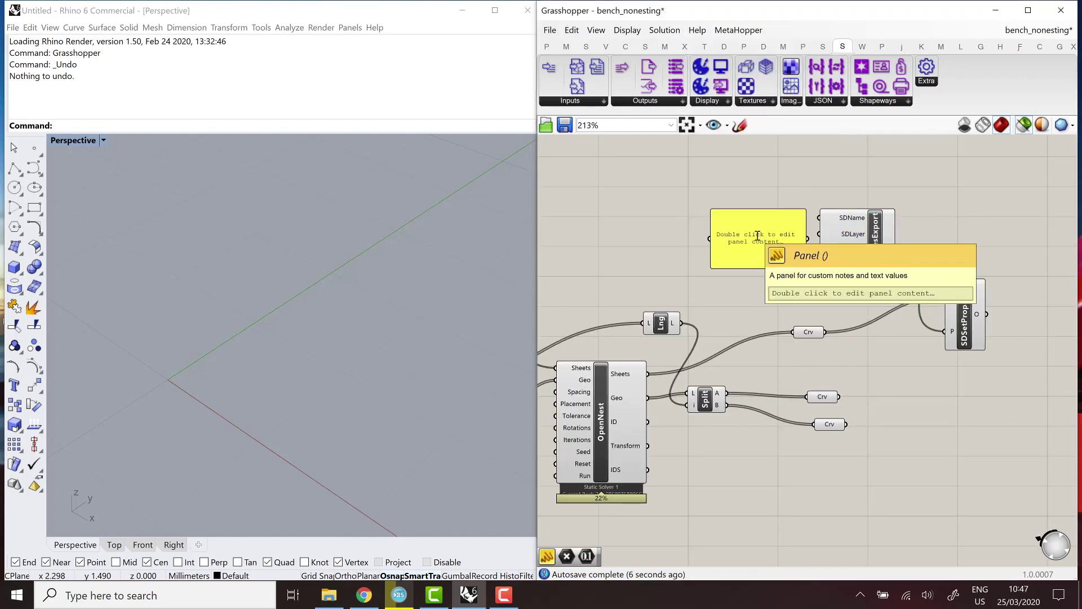
{"action": "left_click", "coordinate": [737, 242]}
{"action": "double_click", "coordinate": [737, 240]}
{"action": "type", "text": "Sheets"}
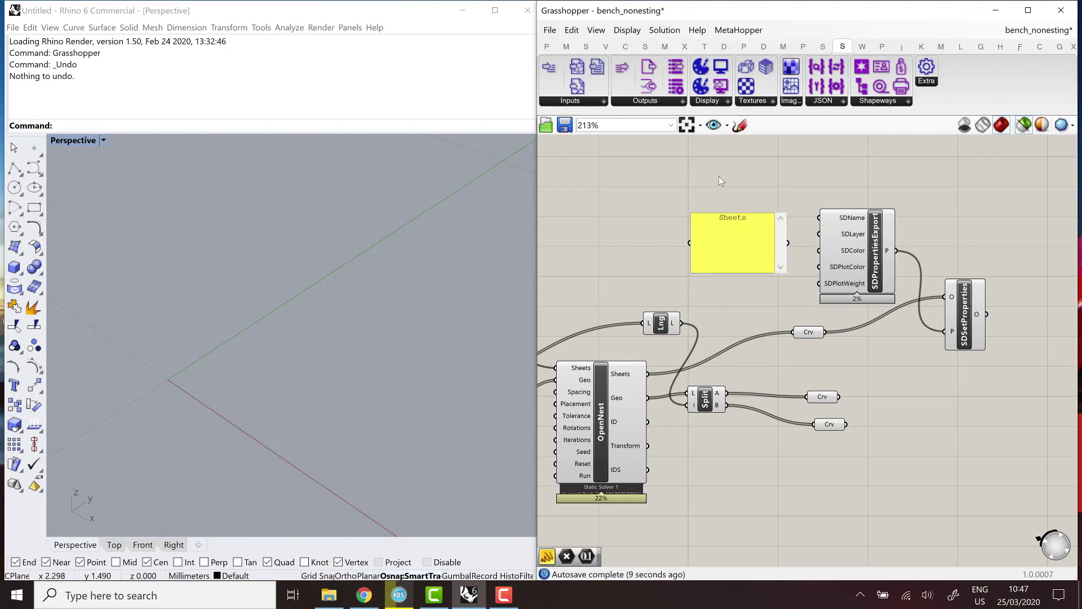
{"action": "left_click", "coordinate": [719, 180]}
{"action": "left_click_drag", "start_coordinate": [789, 243], "coordinate": [819, 234]}
{"action": "left_click_drag", "start_coordinate": [732, 233], "coordinate": [756, 239]}
{"action": "left_click", "coordinate": [929, 374]}
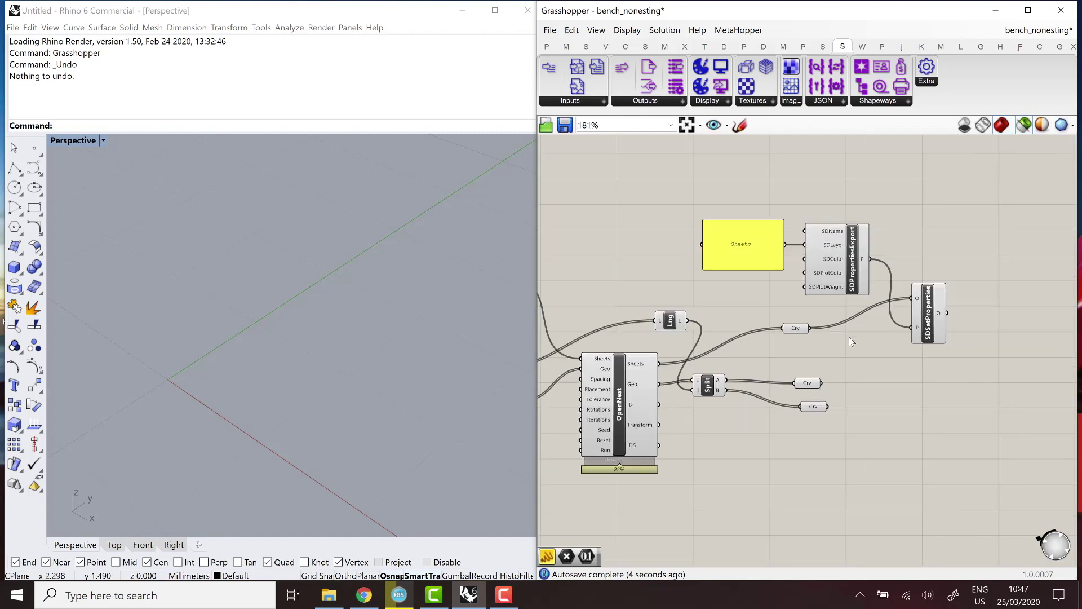
Copy the properties chain with its Sheets panel and place it beside Split's outputs.
{"action": "scroll", "coordinate": [850, 337], "scroll_direction": "down", "scroll_amount": 1}
{"action": "left_click_drag", "start_coordinate": [945, 312], "coordinate": [795, 217]}
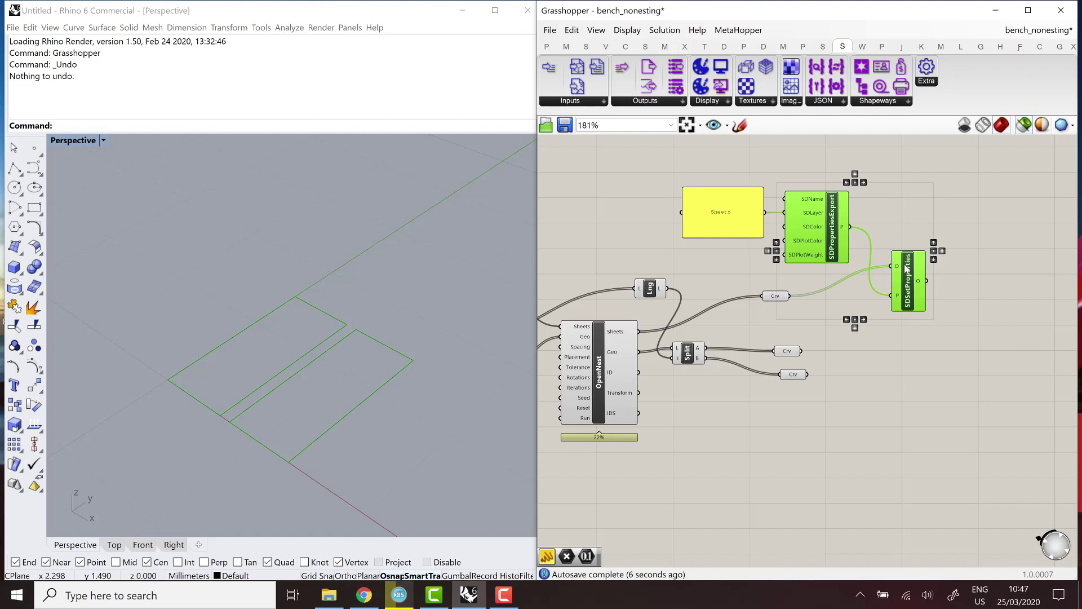
{"action": "left_click", "coordinate": [720, 218], "text": "shift"}
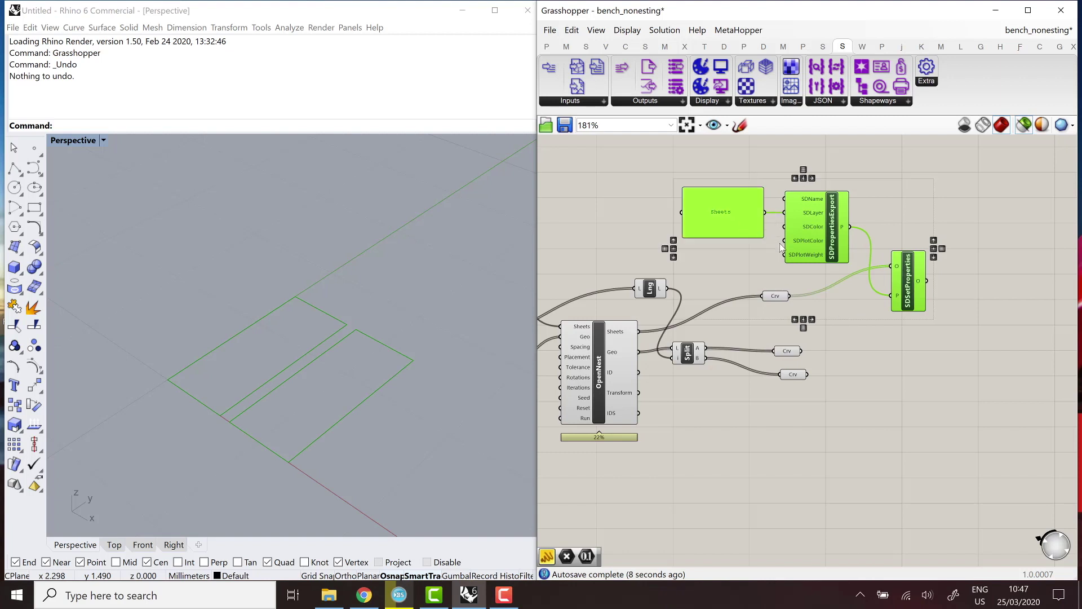
{"action": "key", "text": "ctrl+c"}
{"action": "key", "text": "ctrl+v"}
{"action": "left_click_drag", "start_coordinate": [936, 374], "coordinate": [952, 450]}
{"action": "right_click_drag", "start_coordinate": [984, 445], "coordinate": [890, 388]}
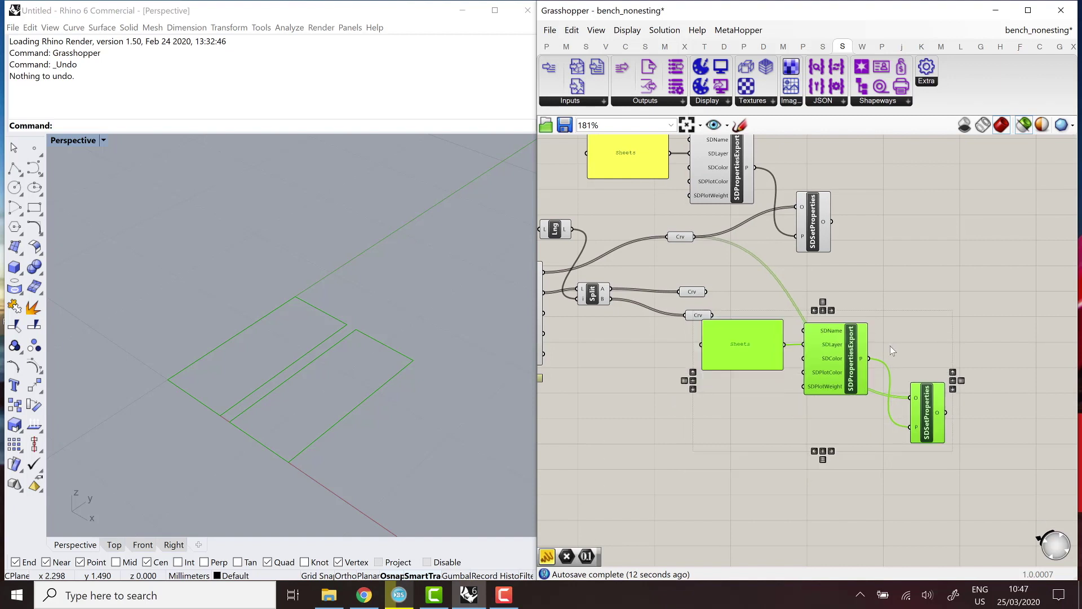
{"action": "left_click_drag", "start_coordinate": [732, 389], "coordinate": [784, 331]}
{"action": "left_click", "coordinate": [783, 341]}
Rename the copied panel's text to 'Nested Curves'.
{"action": "double_click", "coordinate": [781, 314]}
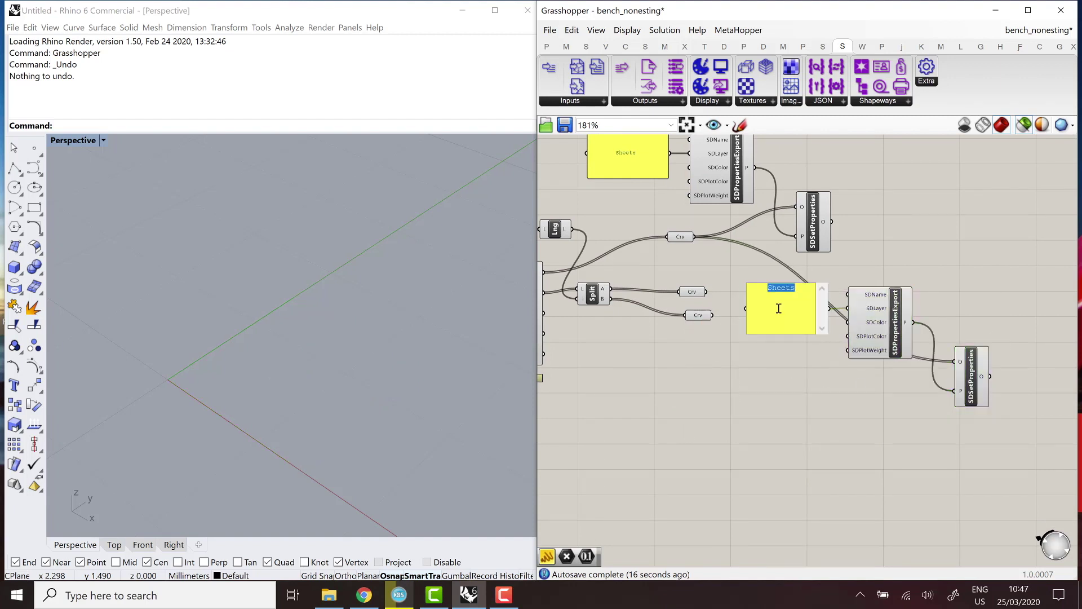
{"action": "type", "text": "Nested Curves"}
{"action": "left_click", "coordinate": [794, 404]}
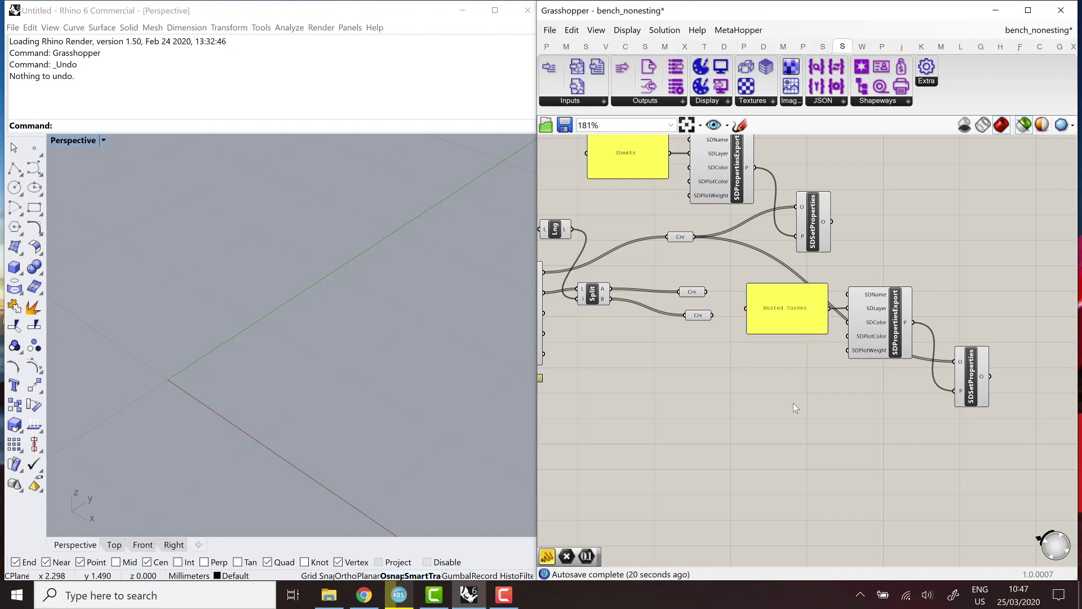
{"action": "left_click_drag", "start_coordinate": [787, 332], "coordinate": [791, 310]}
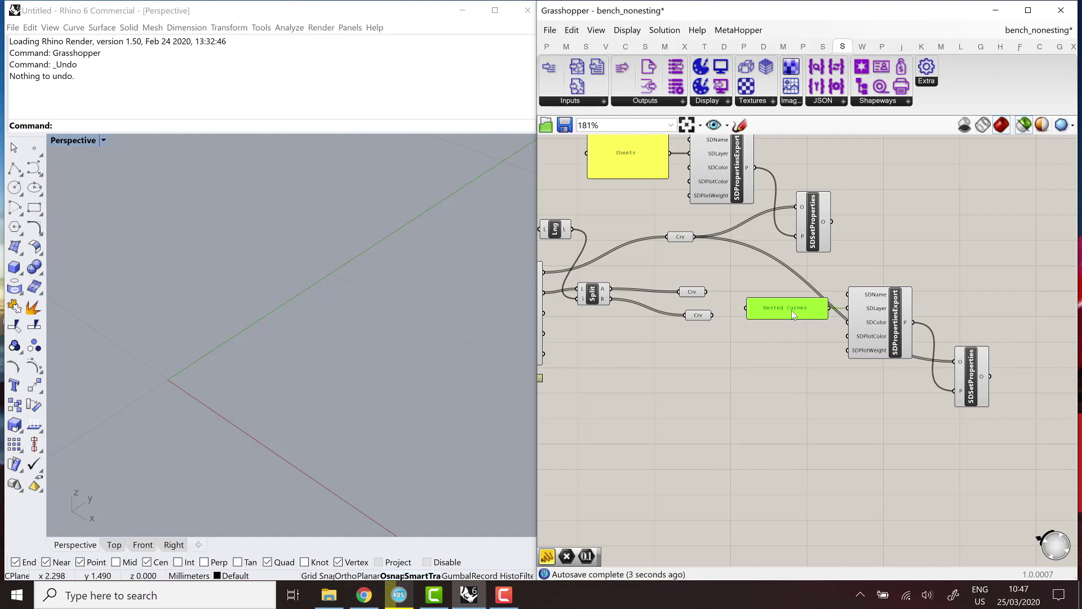
{"action": "left_click", "coordinate": [797, 395]}
Duplicate the Nested Curves chain and feed Split's output A Crv into its object input.
{"action": "left_click_drag", "start_coordinate": [901, 371], "coordinate": [801, 287]}
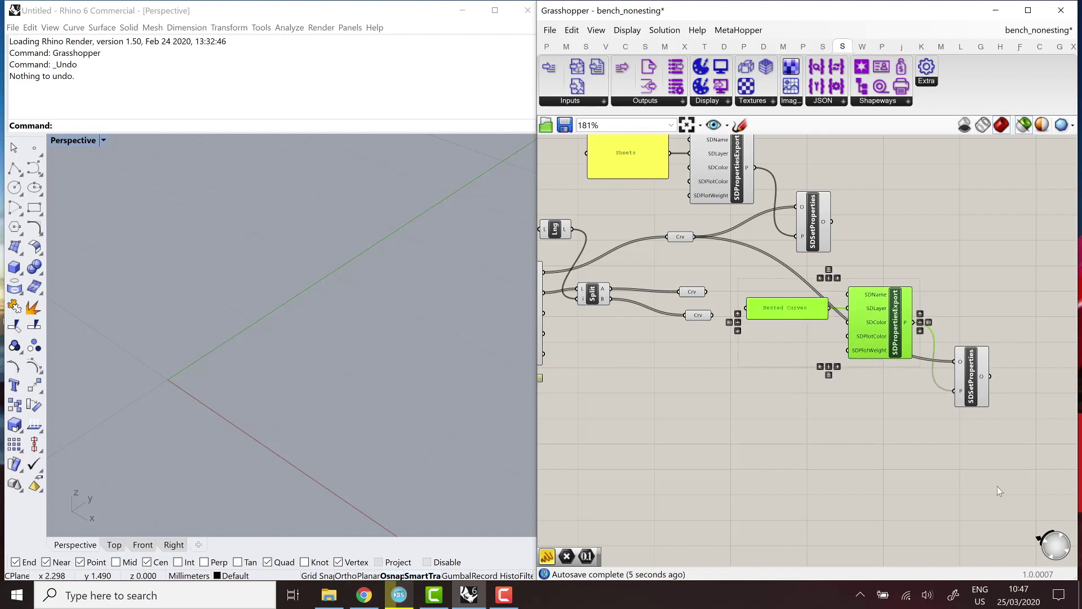
{"action": "left_click_drag", "start_coordinate": [996, 486], "coordinate": [823, 425]}
{"action": "right_click_drag", "start_coordinate": [823, 425], "coordinate": [783, 376]}
{"action": "left_click", "coordinate": [657, 246]}
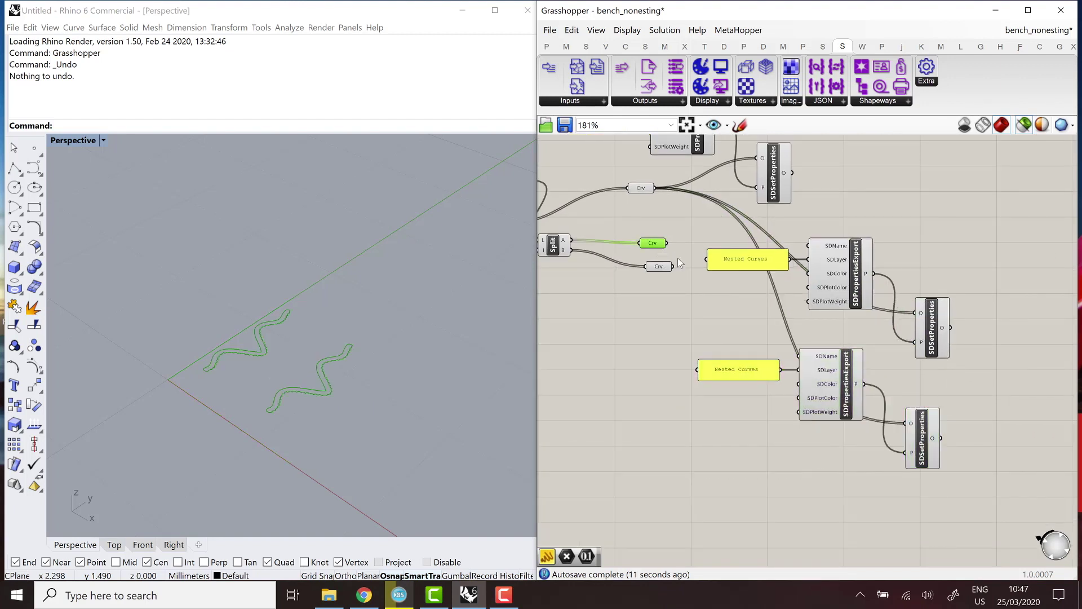
{"action": "left_click_drag", "start_coordinate": [669, 244], "coordinate": [916, 319]}
{"action": "left_click", "coordinate": [801, 311]}
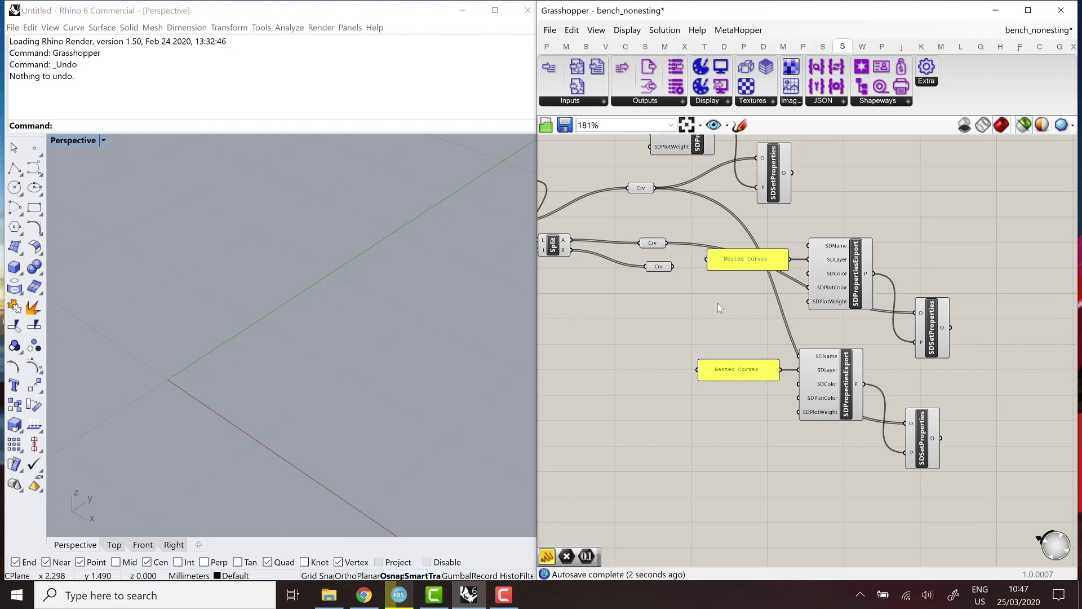
Add a red Colour Swatch and wire it into the upper SDColor input.
{"action": "double_click", "coordinate": [718, 304]}
{"action": "type", "text": "swa"}
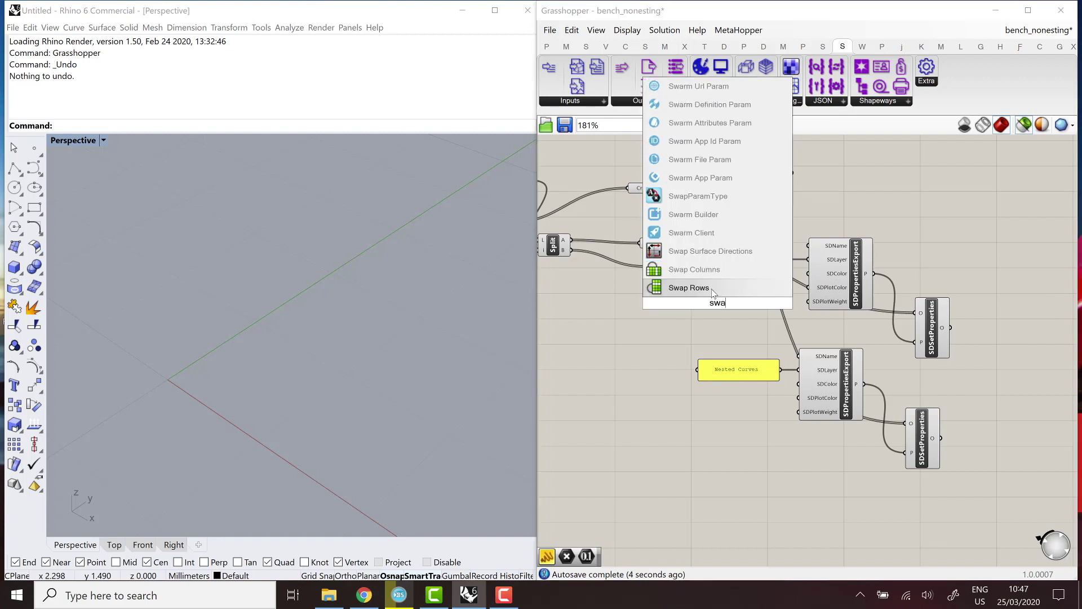
{"action": "type", "text": "tch"}
{"action": "key", "text": "Return"}
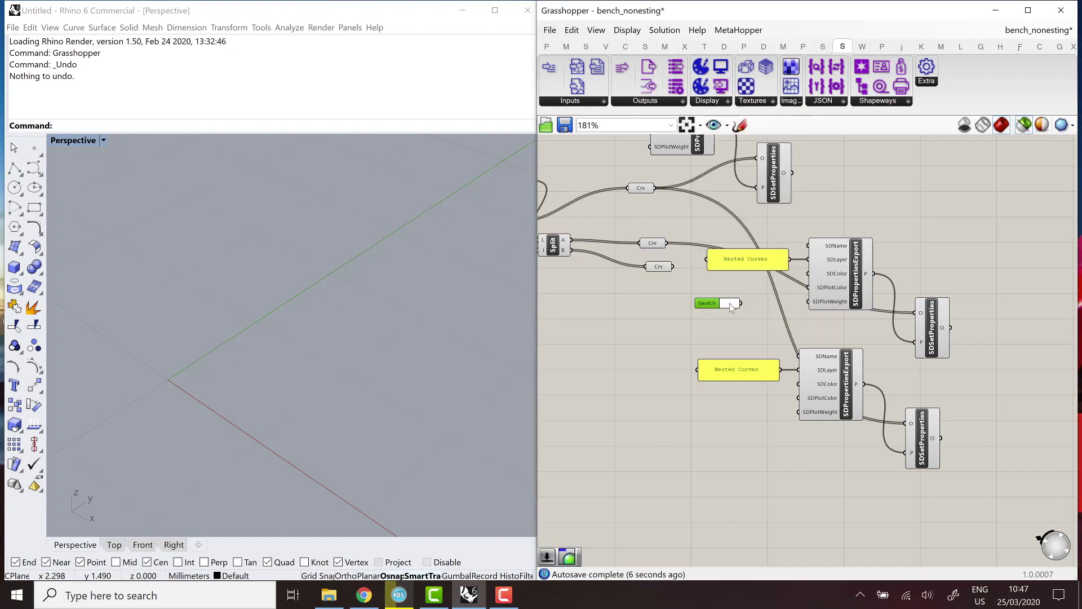
{"action": "left_click_drag", "start_coordinate": [730, 303], "coordinate": [730, 305]}
{"action": "left_click", "coordinate": [730, 305]}
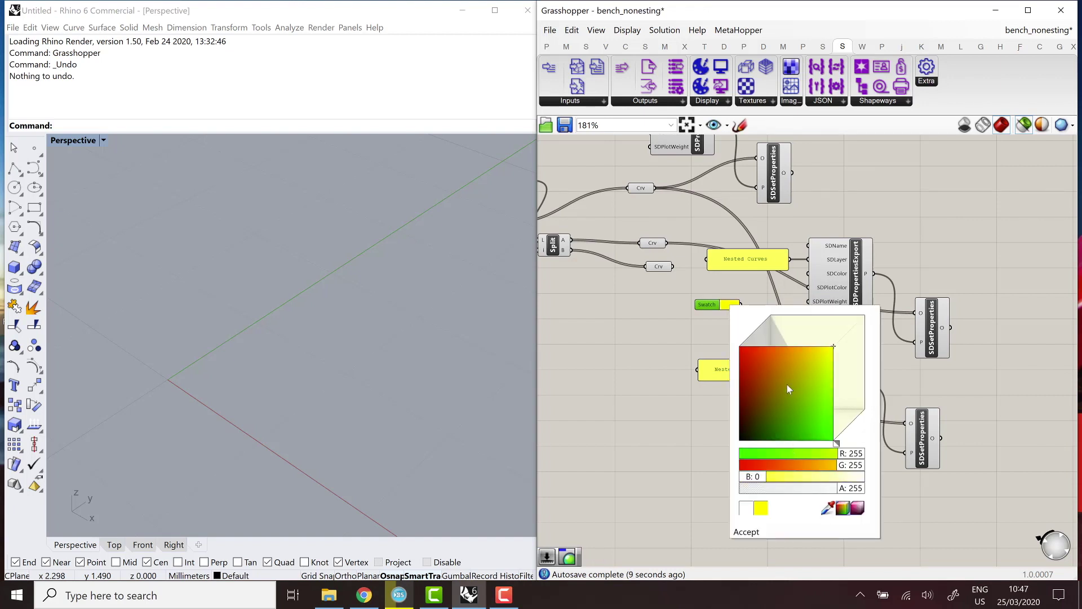
{"action": "left_click_drag", "start_coordinate": [829, 465], "coordinate": [809, 464]}
{"action": "left_click", "coordinate": [672, 498]}
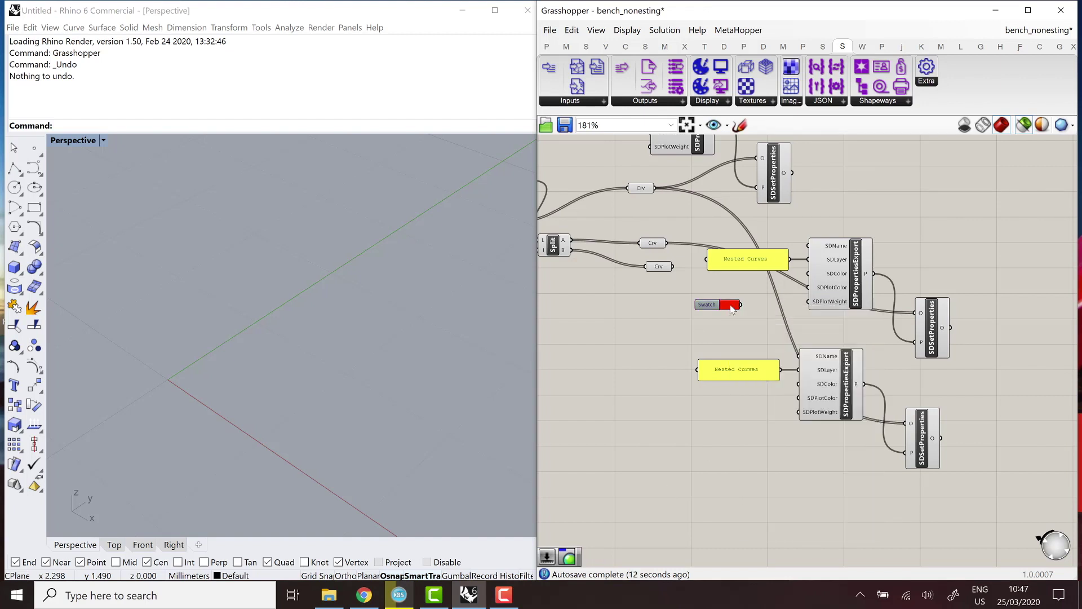
{"action": "left_click_drag", "start_coordinate": [740, 305], "coordinate": [808, 274]}
Copy the swatch as blue for the lower SDColor and feed the lower Crv into the lower SDName.
{"action": "left_click", "coordinate": [701, 308]}
{"action": "left_click_drag", "start_coordinate": [706, 307], "coordinate": [699, 424], "text": "alt"}
{"action": "left_click", "coordinate": [727, 423]}
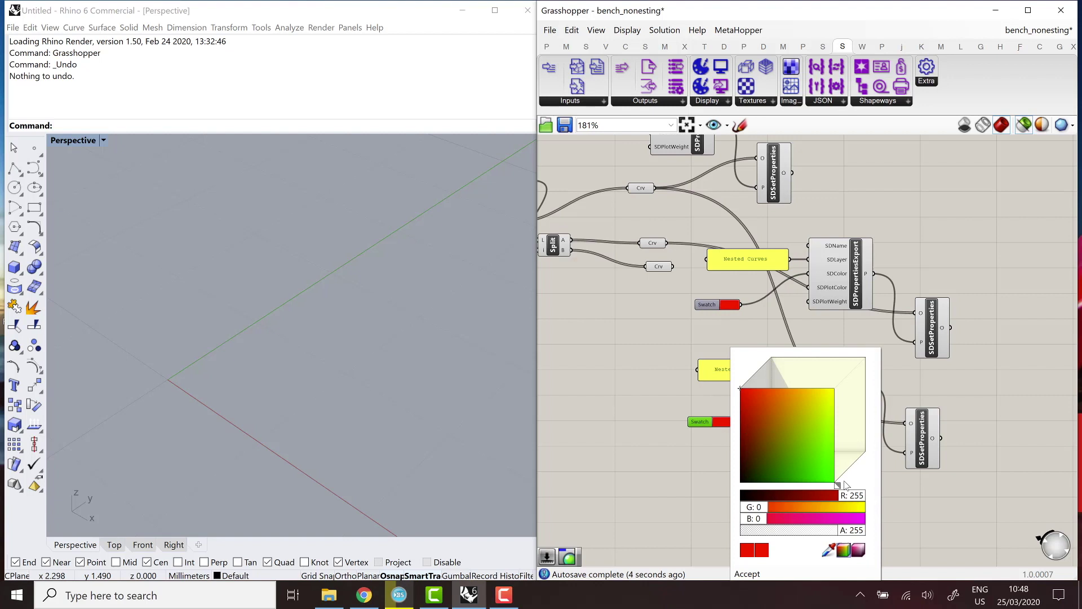
{"action": "left_click", "coordinate": [856, 413]}
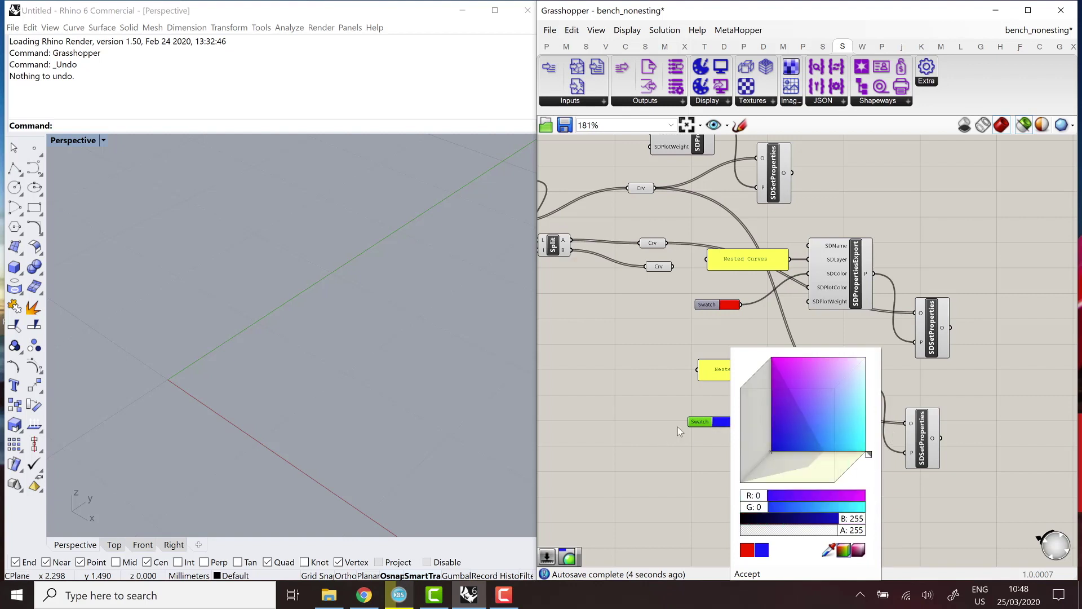
{"action": "left_click_drag", "start_coordinate": [733, 422], "coordinate": [800, 384]}
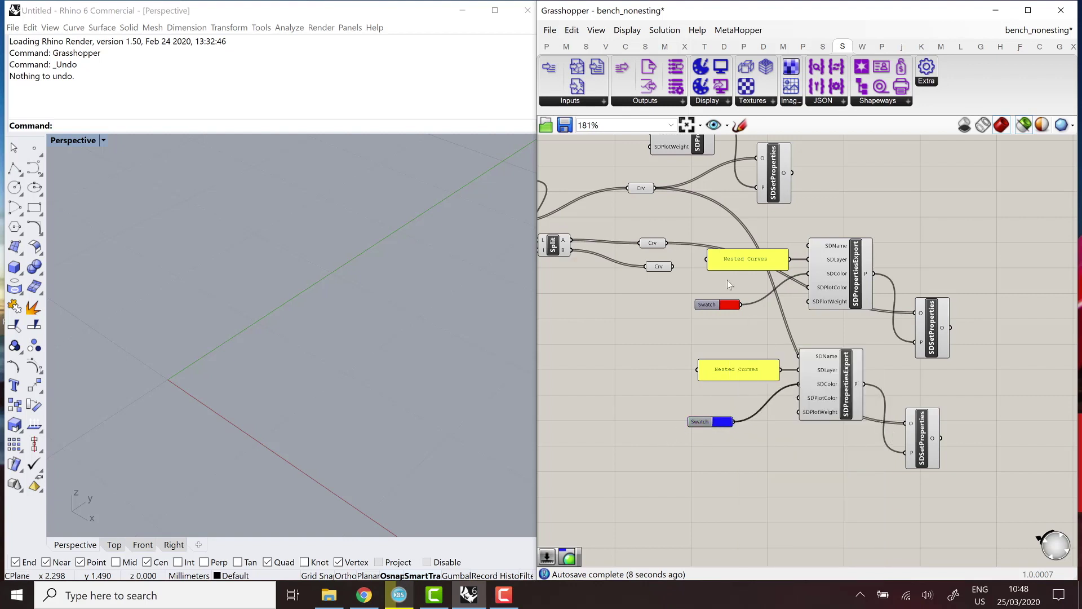
{"action": "left_click_drag", "start_coordinate": [672, 266], "coordinate": [800, 356]}
Shift the three SDSetProperties components to the right and check their preview.
{"action": "scroll", "coordinate": [964, 381], "scroll_direction": "down", "scroll_amount": 3}
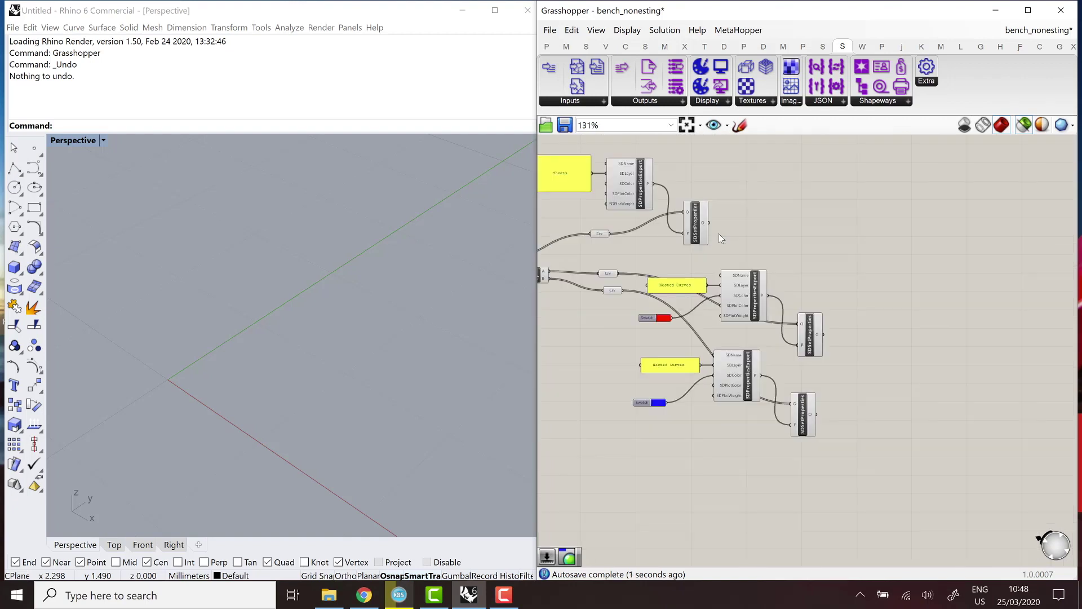
{"action": "left_click_drag", "start_coordinate": [718, 228], "coordinate": [839, 235]}
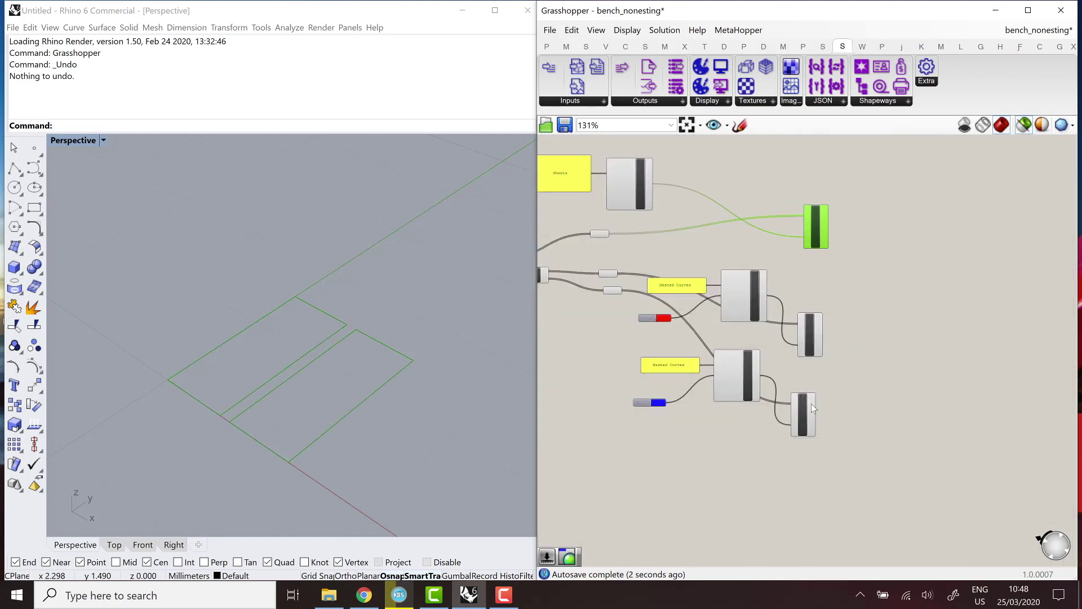
{"action": "left_click_drag", "start_coordinate": [812, 408], "coordinate": [832, 406]}
{"action": "left_click_drag", "start_coordinate": [811, 341], "coordinate": [830, 342]}
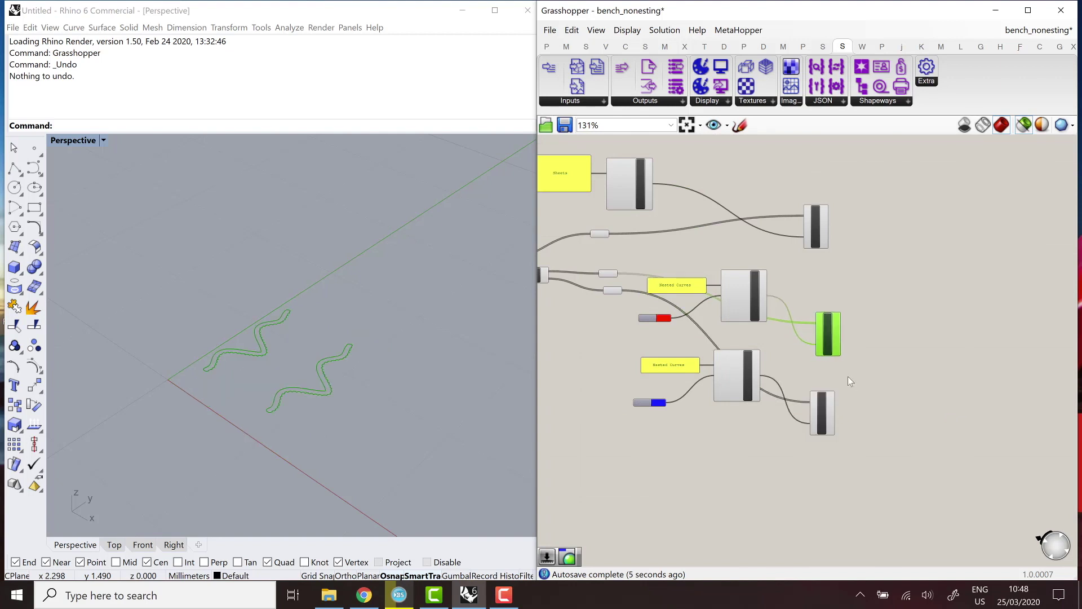
{"action": "left_click", "coordinate": [848, 377]}
{"action": "left_click_drag", "start_coordinate": [890, 482], "coordinate": [795, 213]}
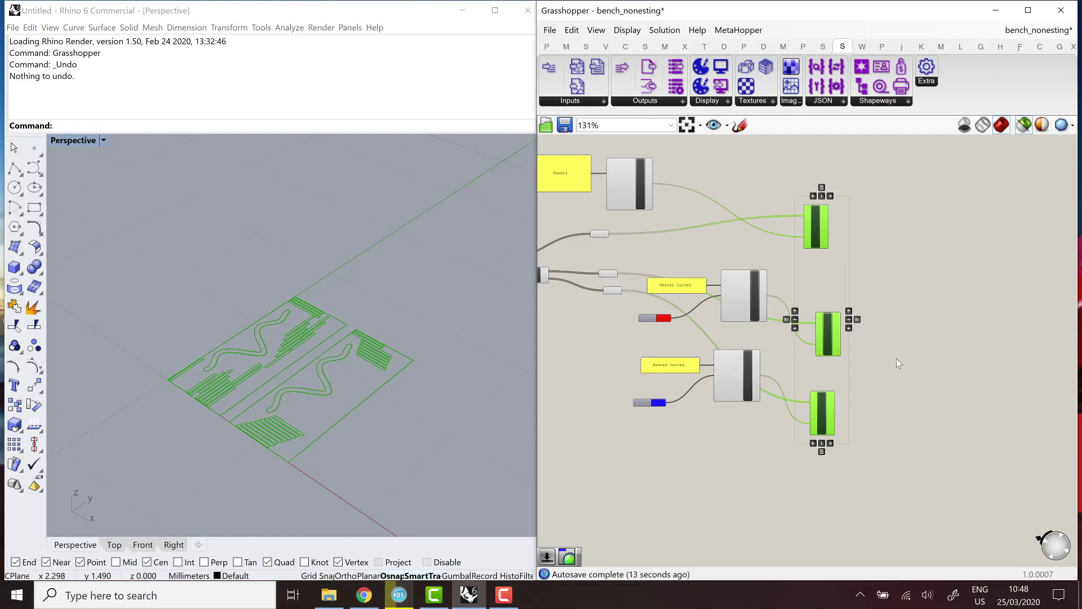
{"action": "left_click", "coordinate": [886, 300]}
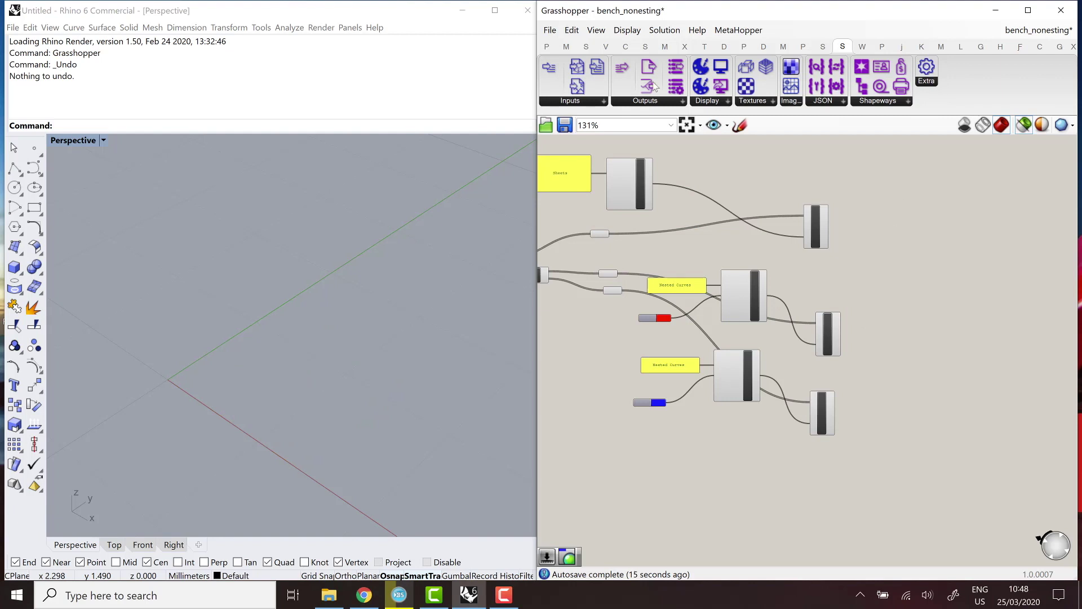
Place a ShapeDiverExportDownload component and wire all three SDSetProperties outputs into its G input.
{"action": "left_click", "coordinate": [651, 101]}
{"action": "left_click_drag", "start_coordinate": [690, 155], "coordinate": [909, 276]}
{"action": "scroll", "coordinate": [902, 277], "scroll_direction": "up", "scroll_amount": 3}
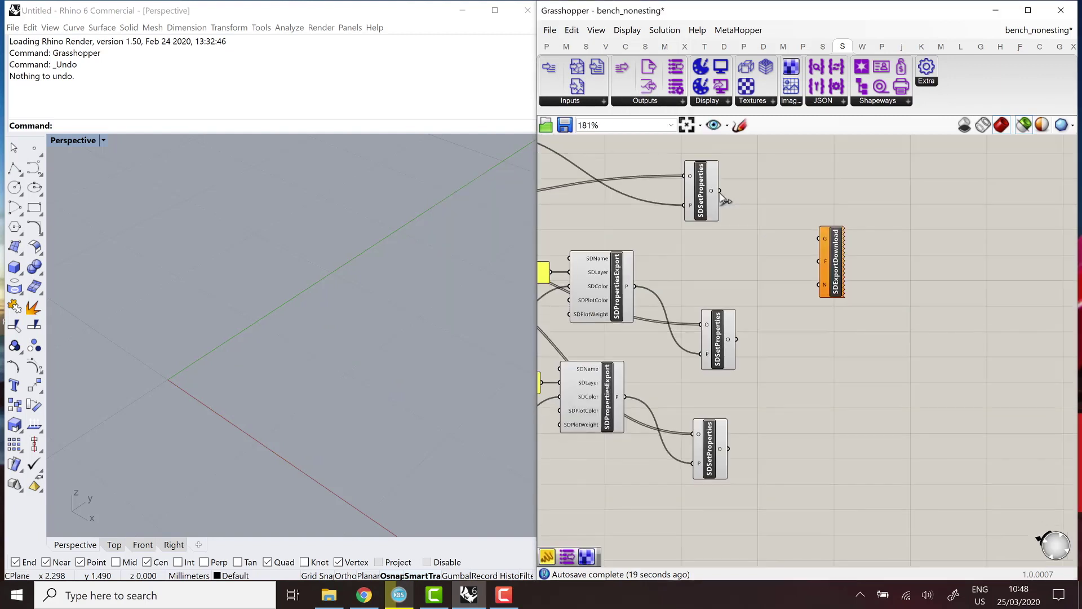
{"action": "left_click_drag", "start_coordinate": [722, 191], "coordinate": [818, 238]}
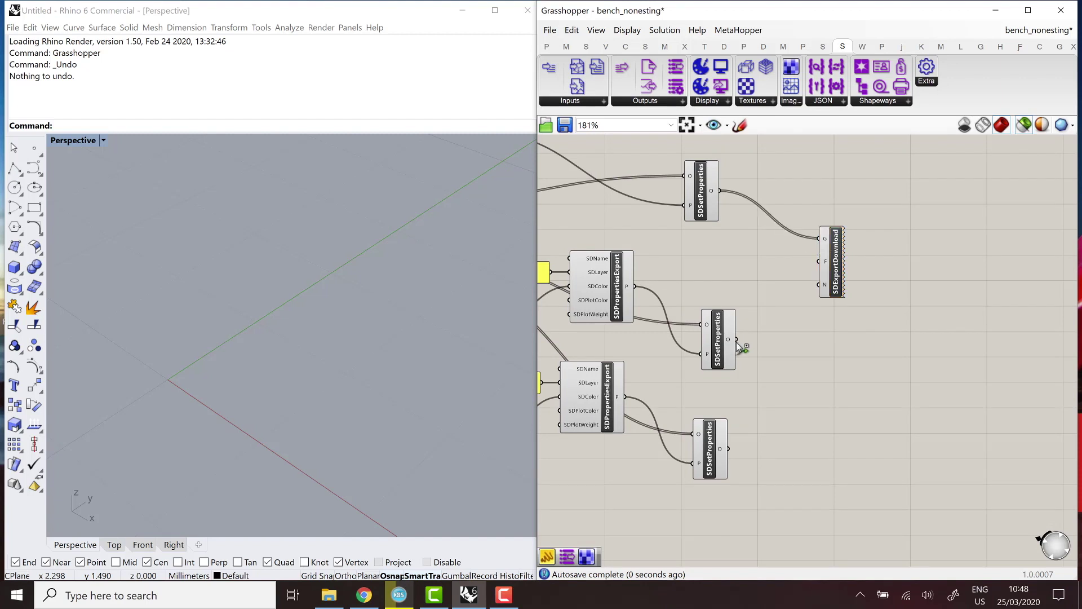
{"action": "left_click_drag", "start_coordinate": [738, 342], "coordinate": [819, 238]}
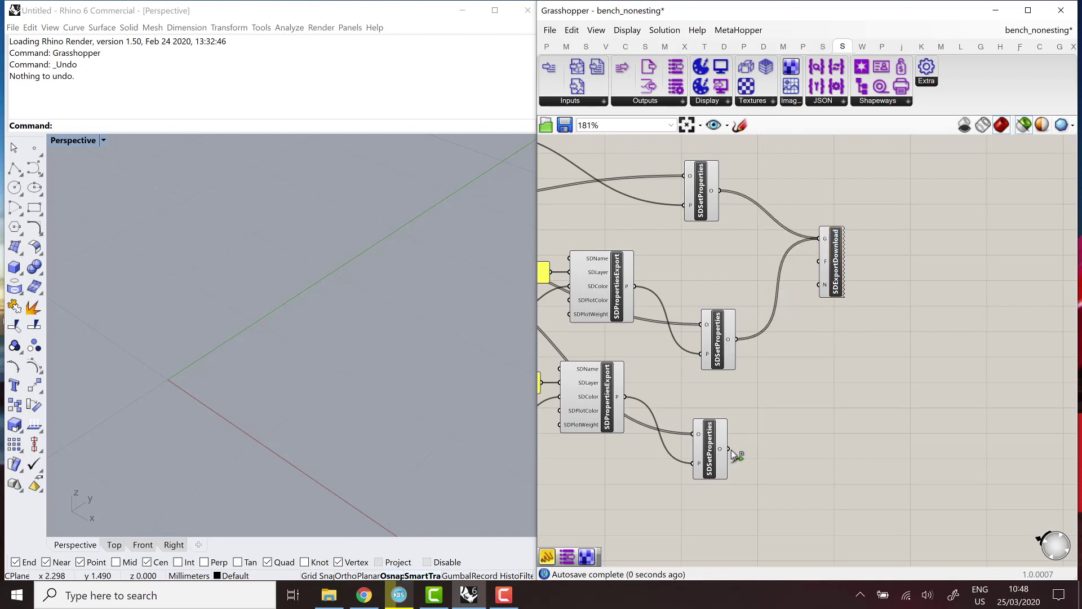
{"action": "left_click_drag", "start_coordinate": [732, 450], "coordinate": [887, 271]}
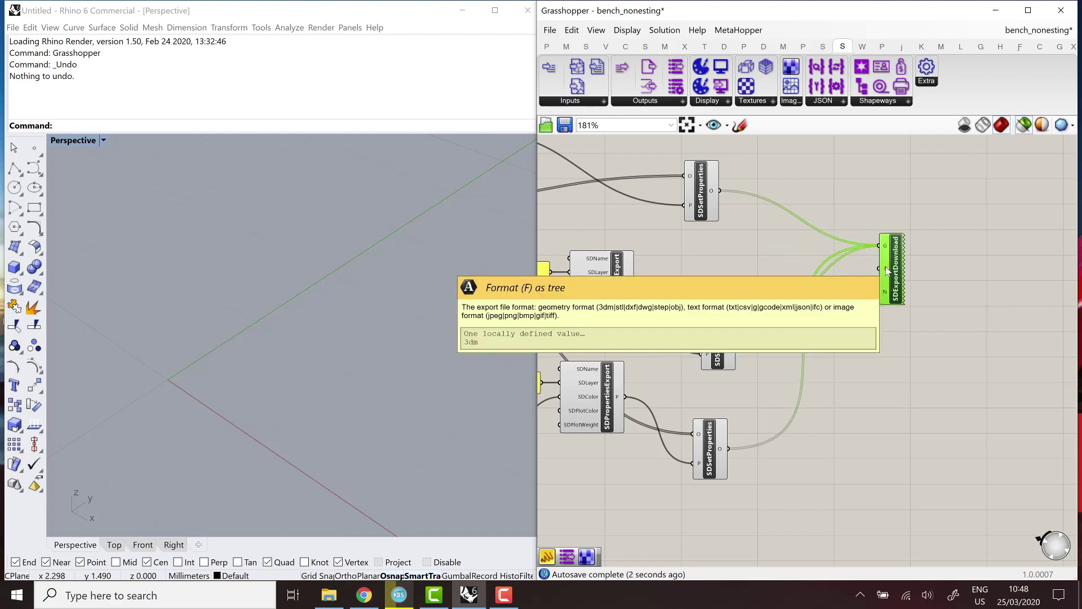
Set the export download's format input F to dxf.
{"action": "right_click", "coordinate": [887, 271]}
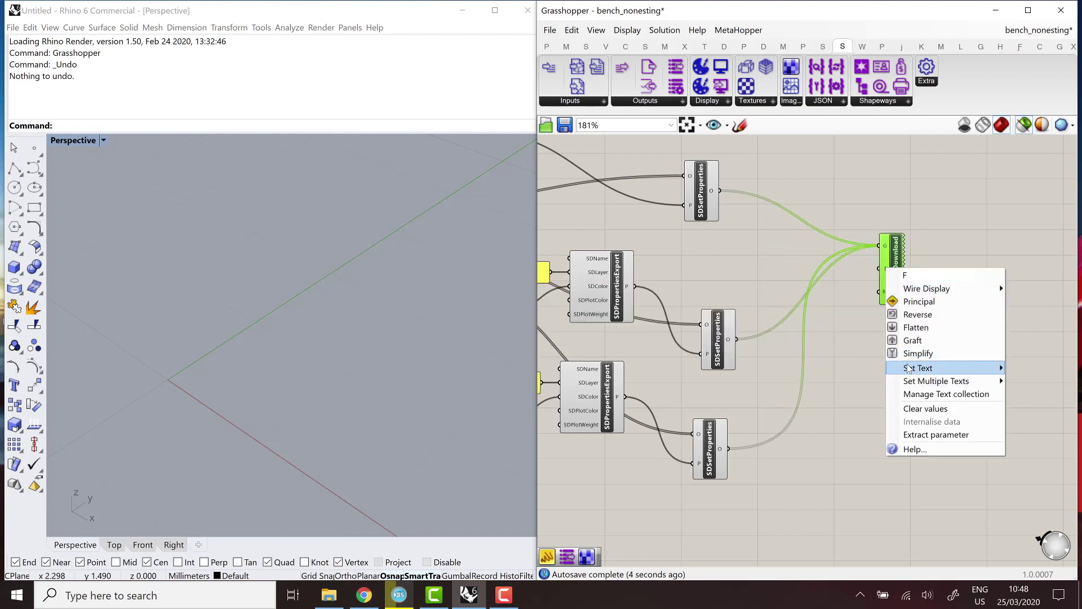
{"action": "mouse_move", "coordinate": [911, 367]}
{"action": "type", "text": "dxf"}
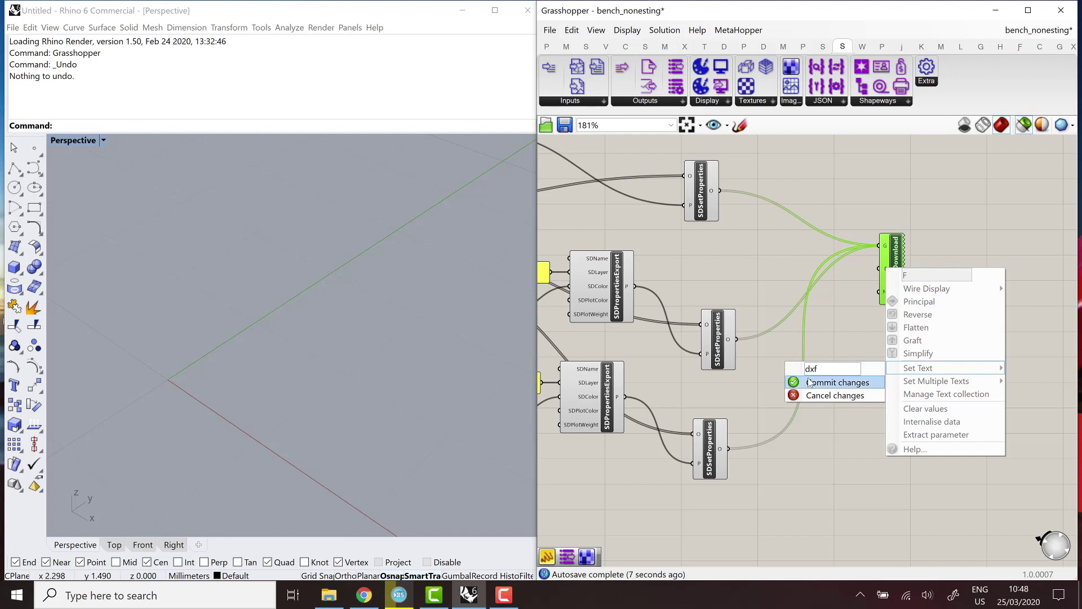
{"action": "left_click", "coordinate": [810, 383]}
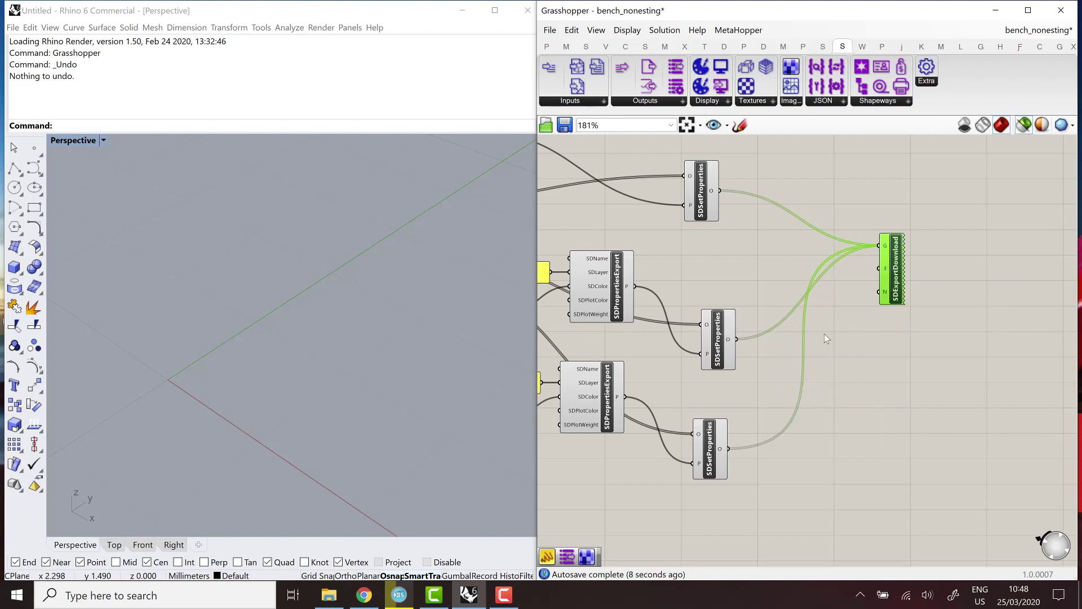
Add a Panel reading 'example_export' beside the export download component.
{"action": "double_click", "coordinate": [827, 333]}
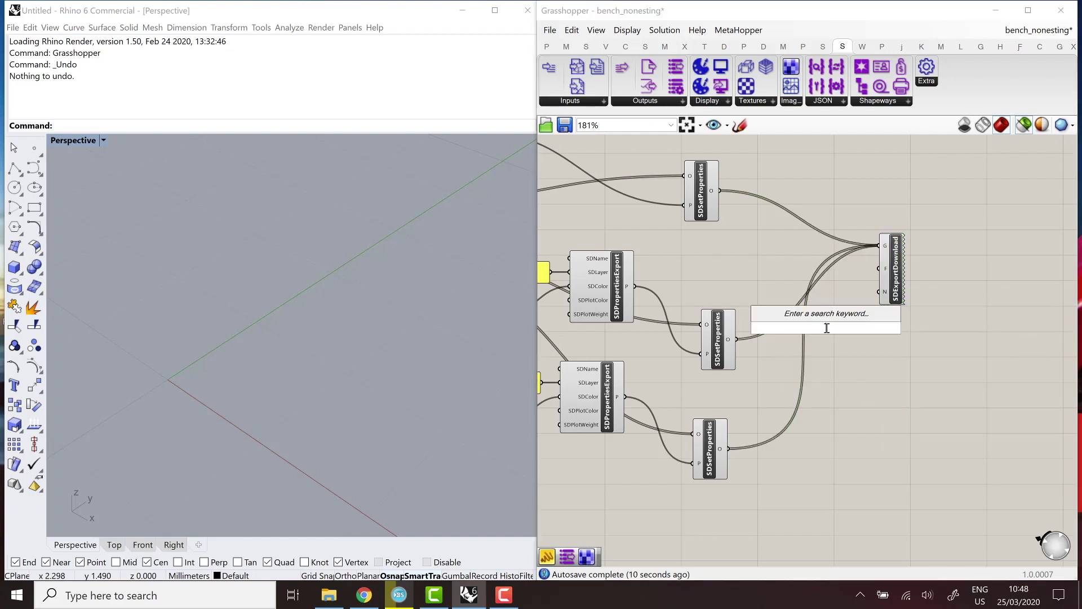
{"action": "type", "text": "panel"}
{"action": "key", "text": "Return"}
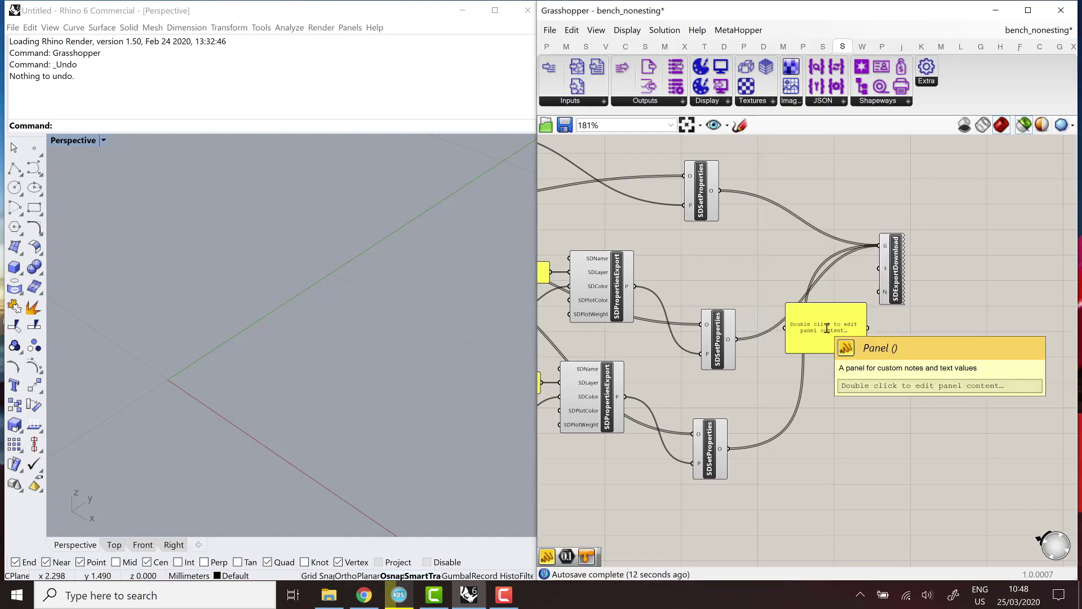
{"action": "double_click", "coordinate": [828, 333]}
{"action": "type", "text": "examp"}
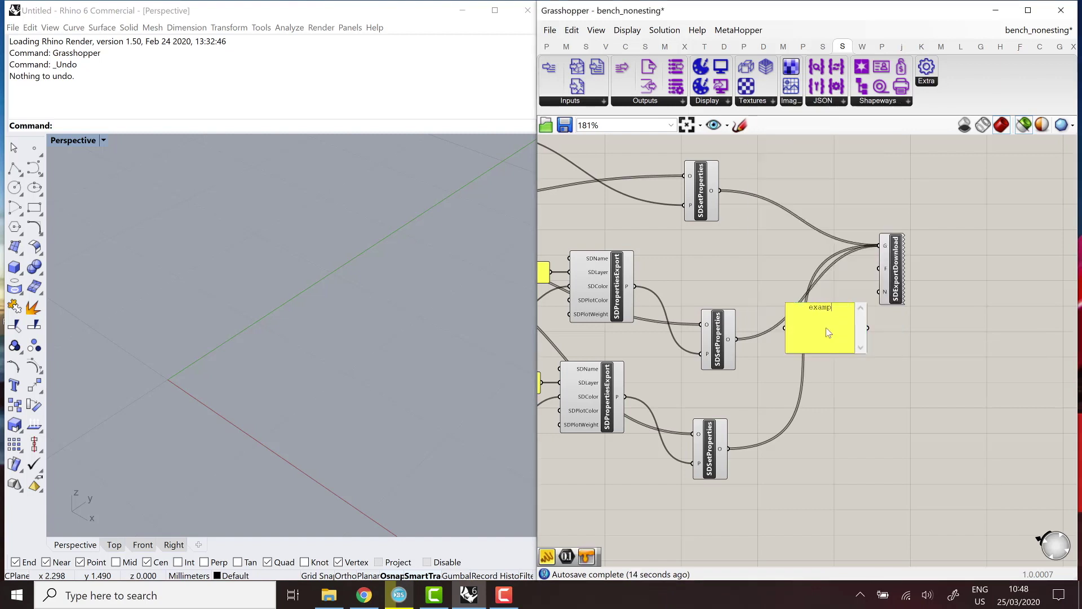
{"action": "type", "text": "le_export"}
{"action": "left_click", "coordinate": [943, 360]}
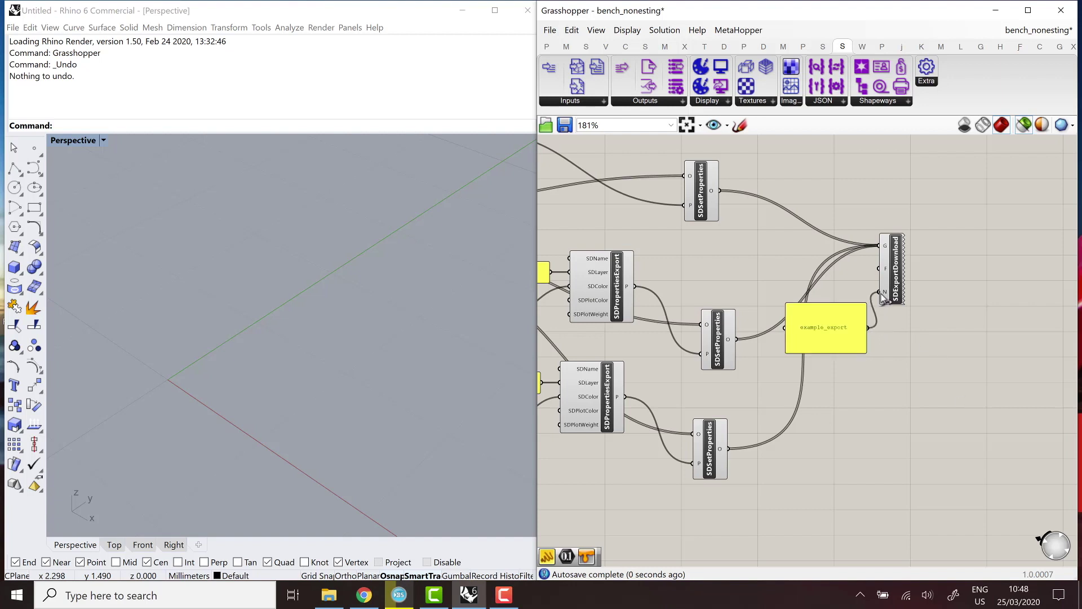
{"action": "left_click_drag", "start_coordinate": [896, 290], "coordinate": [925, 298]}
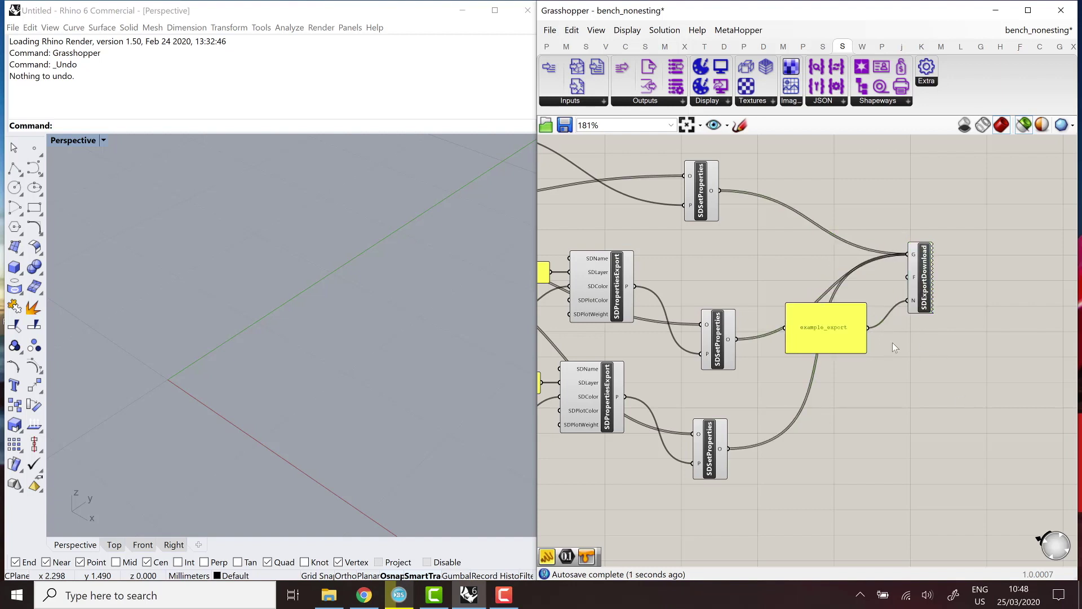
Turn off preview for every component in the bench definition.
{"action": "left_click", "coordinate": [801, 369]}
{"action": "scroll", "coordinate": [801, 369], "scroll_direction": "down", "scroll_amount": 10}
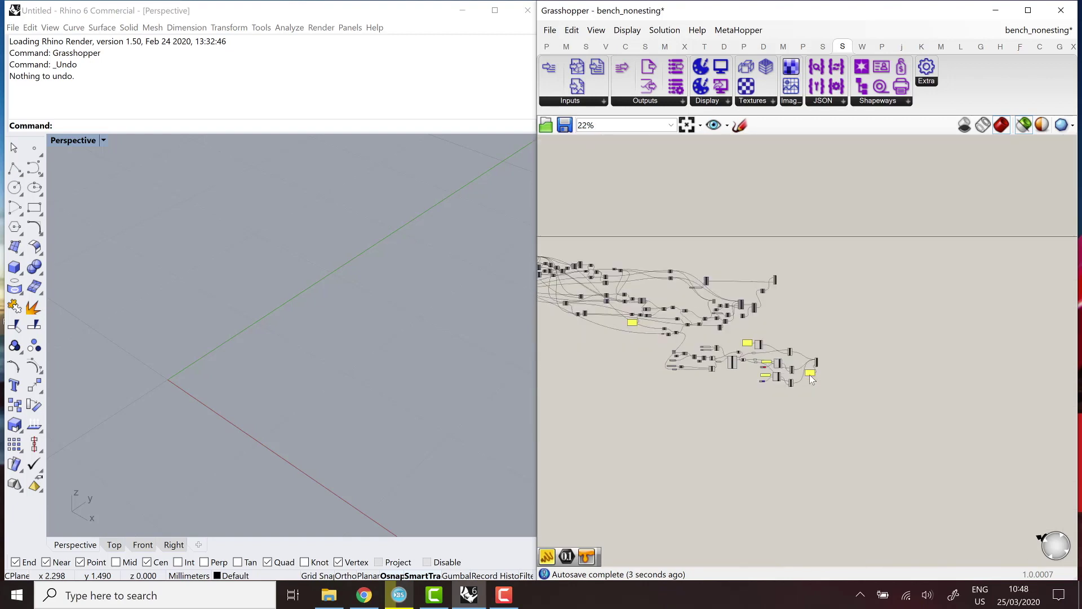
{"action": "scroll", "coordinate": [842, 419], "scroll_direction": "down", "scroll_amount": 3}
{"action": "left_click_drag", "start_coordinate": [898, 446], "coordinate": [600, 212]}
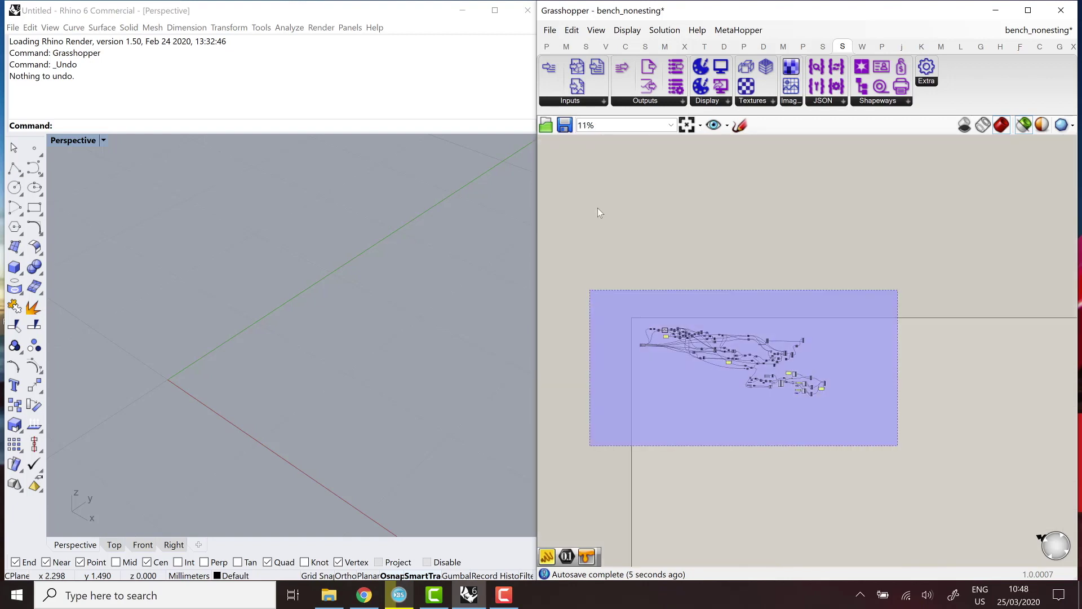
{"action": "left_click_drag", "start_coordinate": [678, 36], "coordinate": [673, 35]}
{"action": "left_click", "coordinate": [671, 32]}
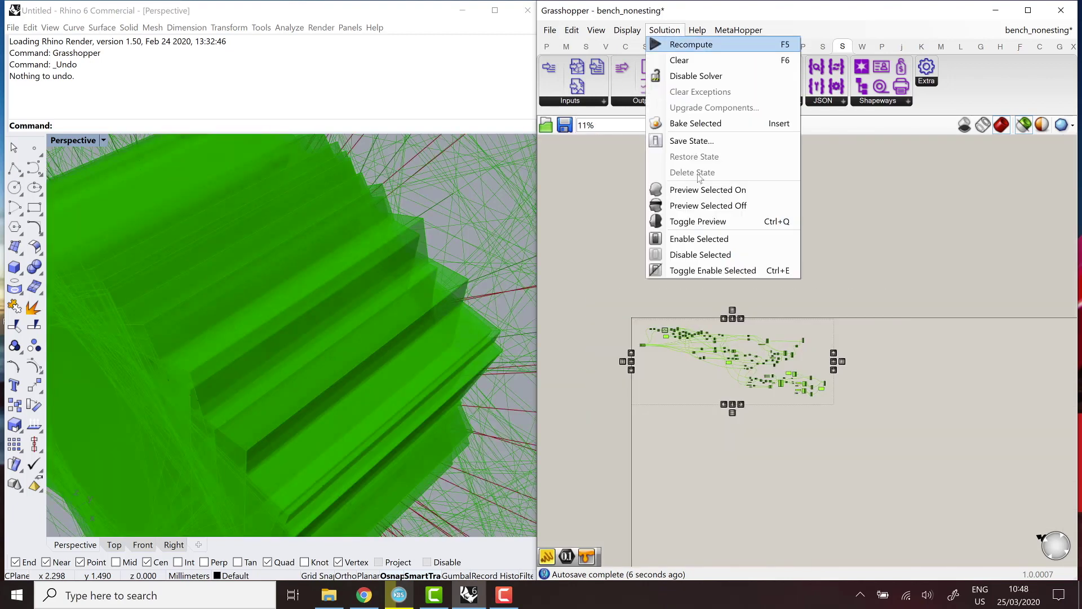
{"action": "left_click", "coordinate": [708, 205]}
{"action": "left_click", "coordinate": [759, 270]}
Re-enable preview on the SDDisplayGeometry component only.
{"action": "scroll", "coordinate": [800, 339], "scroll_direction": "up", "scroll_amount": 5}
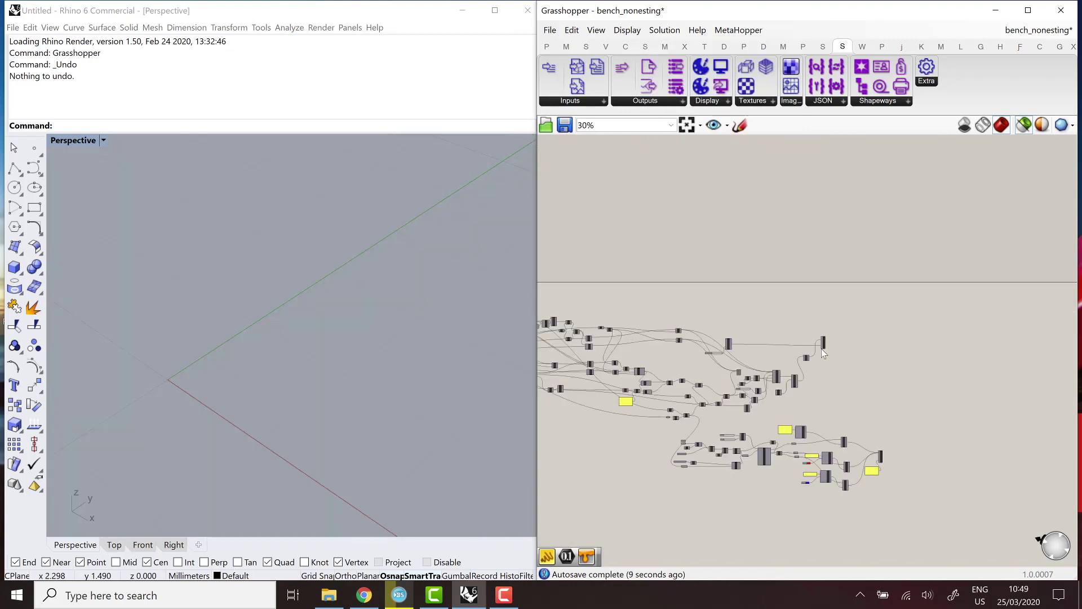
{"action": "scroll", "coordinate": [823, 353], "scroll_direction": "up", "scroll_amount": 8}
{"action": "left_click", "coordinate": [839, 309]}
{"action": "right_click", "coordinate": [851, 324]}
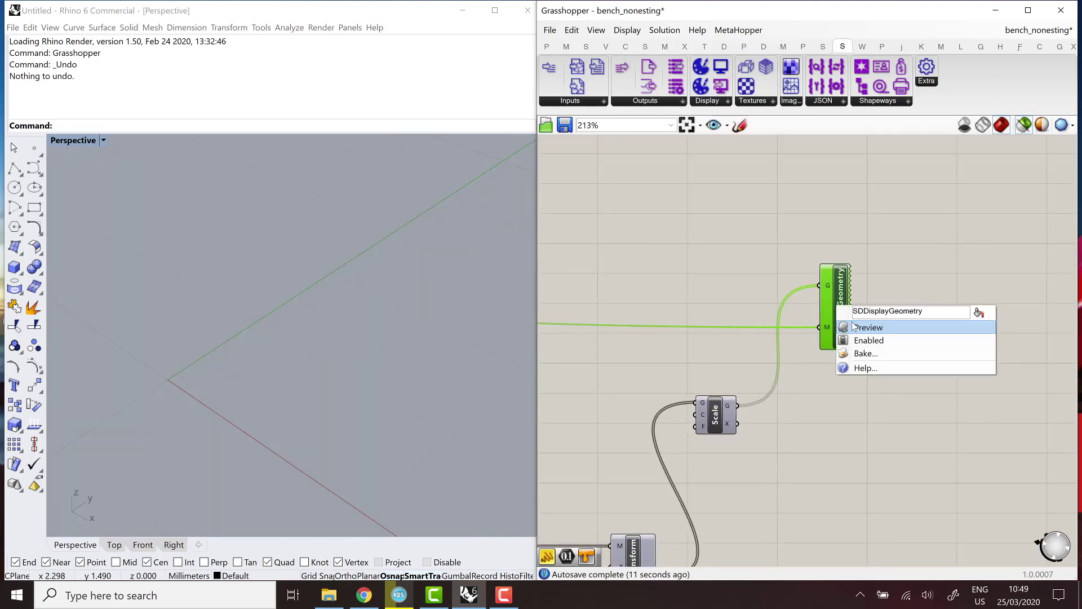
{"action": "left_click", "coordinate": [896, 347]}
{"action": "left_click", "coordinate": [898, 348]}
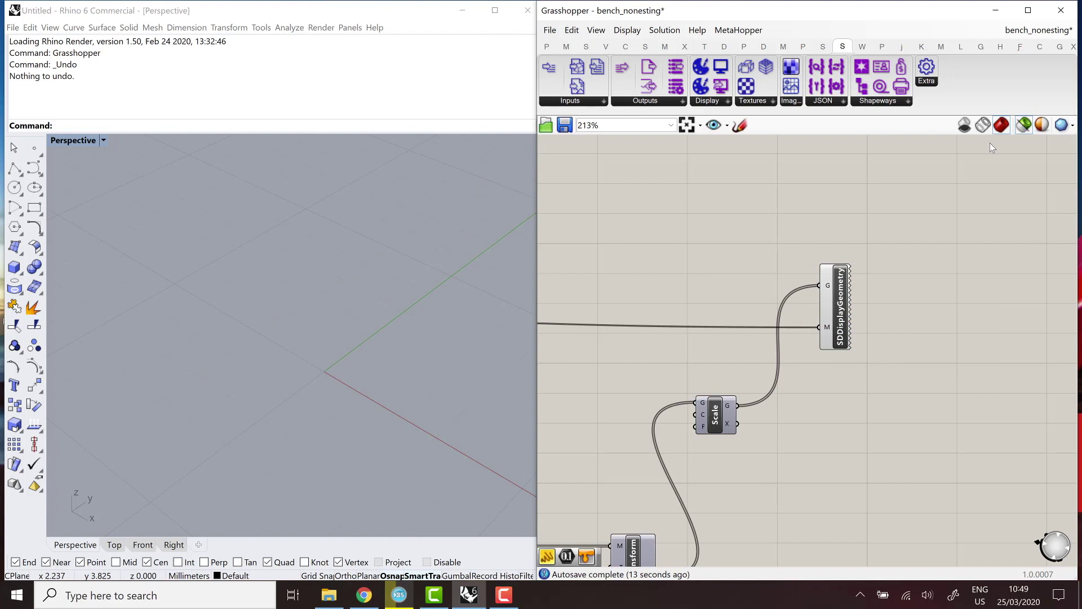
Show the geometry preview and orbit Rhino's Perspective view to see the whole green bench.
{"action": "left_click", "coordinate": [1023, 124]}
{"action": "scroll", "coordinate": [246, 337], "scroll_direction": "down", "scroll_amount": 5}
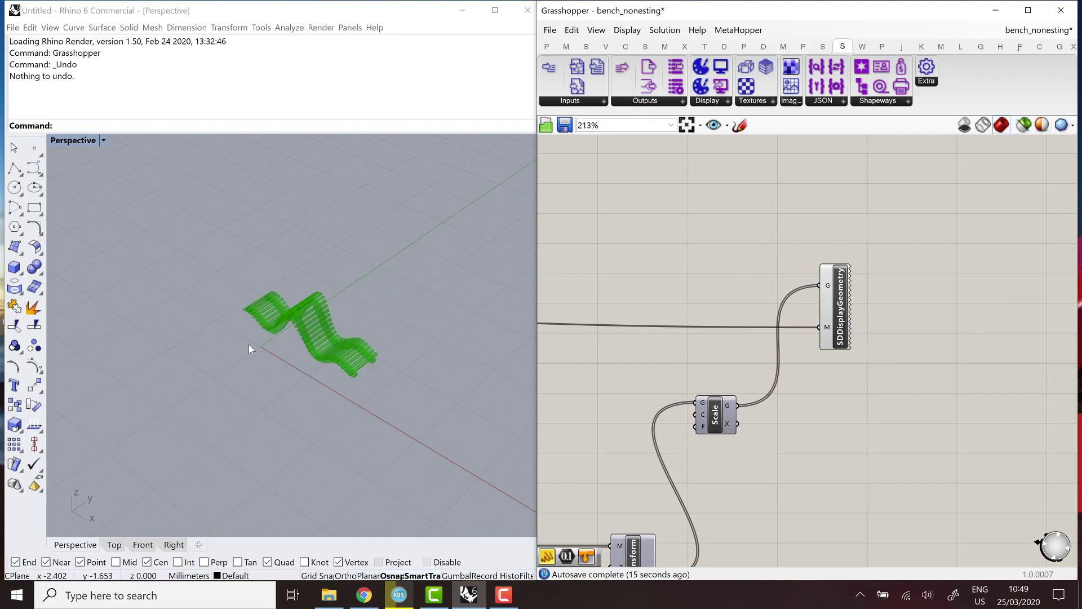
{"action": "mouse_move", "coordinate": [249, 345]}
{"action": "right_mouse_down"}
{"action": "mouse_move", "coordinate": [310, 338]}
{"action": "mouse_move", "coordinate": [375, 265]}
{"action": "mouse_move", "coordinate": [440, 282]}
{"action": "right_mouse_up"}
{"action": "left_click", "coordinate": [705, 338]}
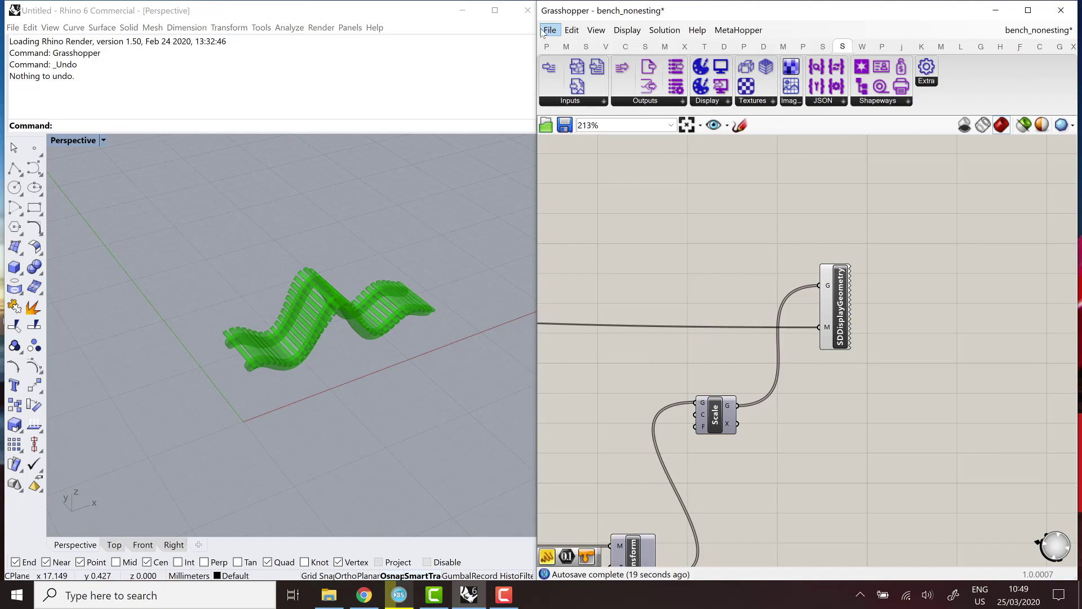
{"action": "left_click", "coordinate": [503, 595]}
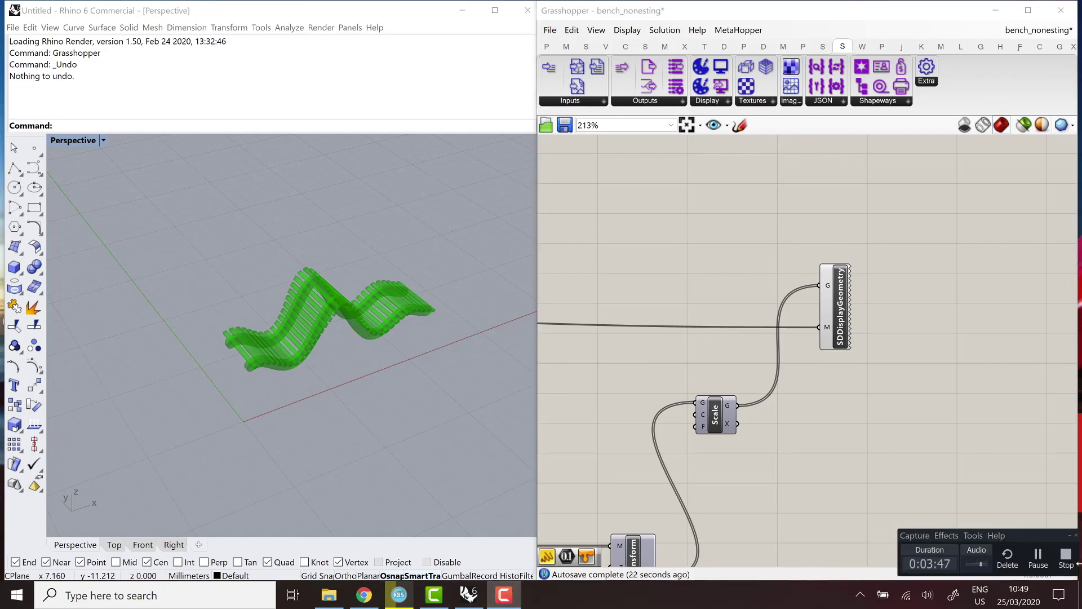
{"action": "left_click", "coordinate": [1065, 557]}
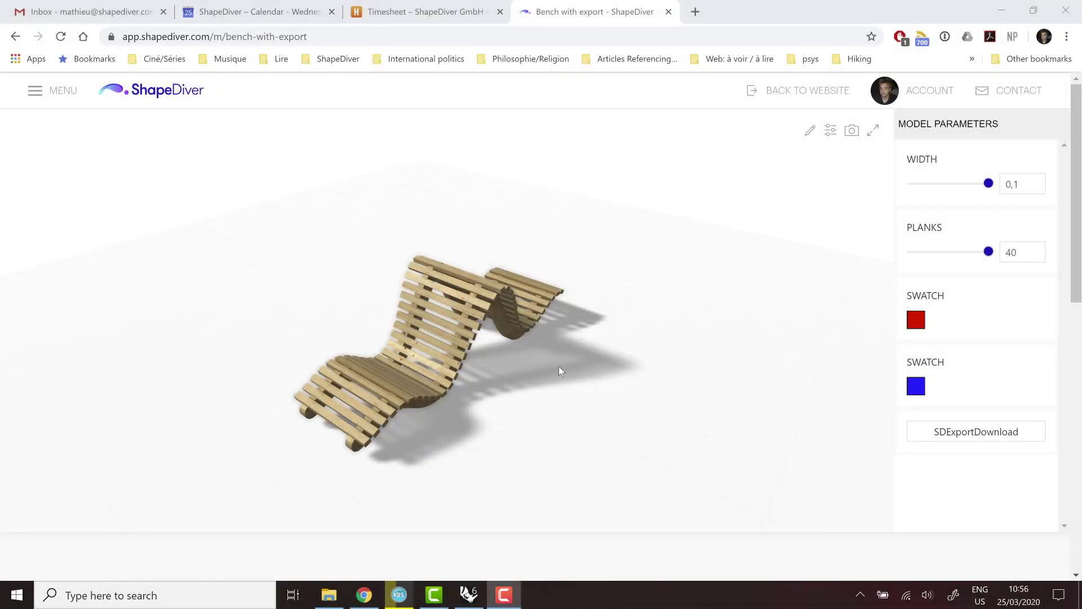
Orbit the bench in the ShapeDiver viewer and trigger the SDExportDownload DXF download.
{"action": "left_click_drag", "start_coordinate": [495, 378], "coordinate": [479, 375]}
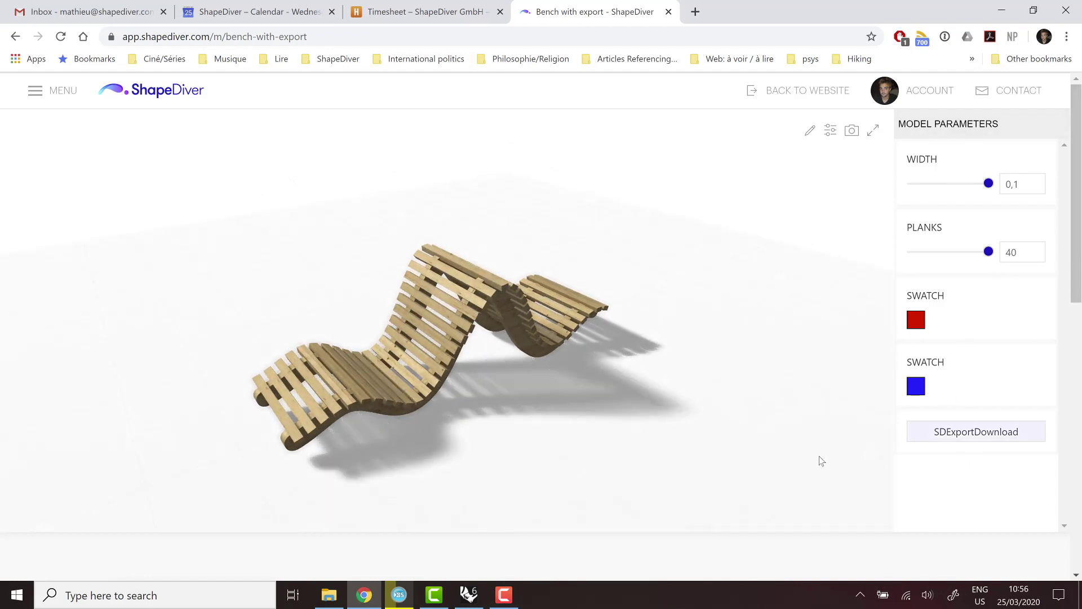
{"action": "left_click", "coordinate": [956, 433]}
{"action": "left_click", "coordinate": [957, 433]}
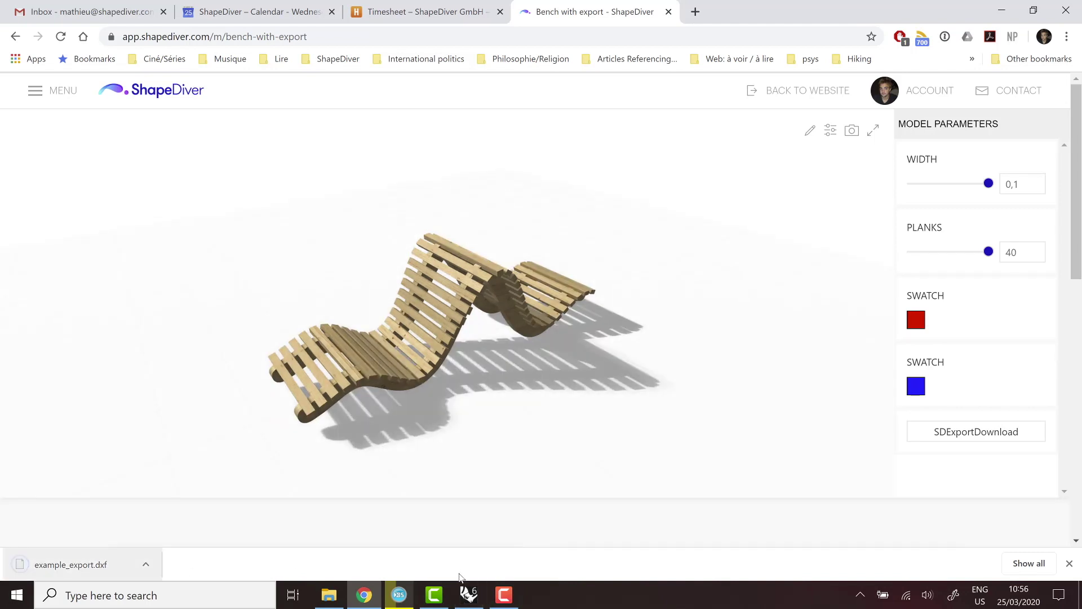
Open example_export.dxf in Rhino with the default import settings and maximize the Perspective view.
{"action": "left_click", "coordinate": [469, 595]}
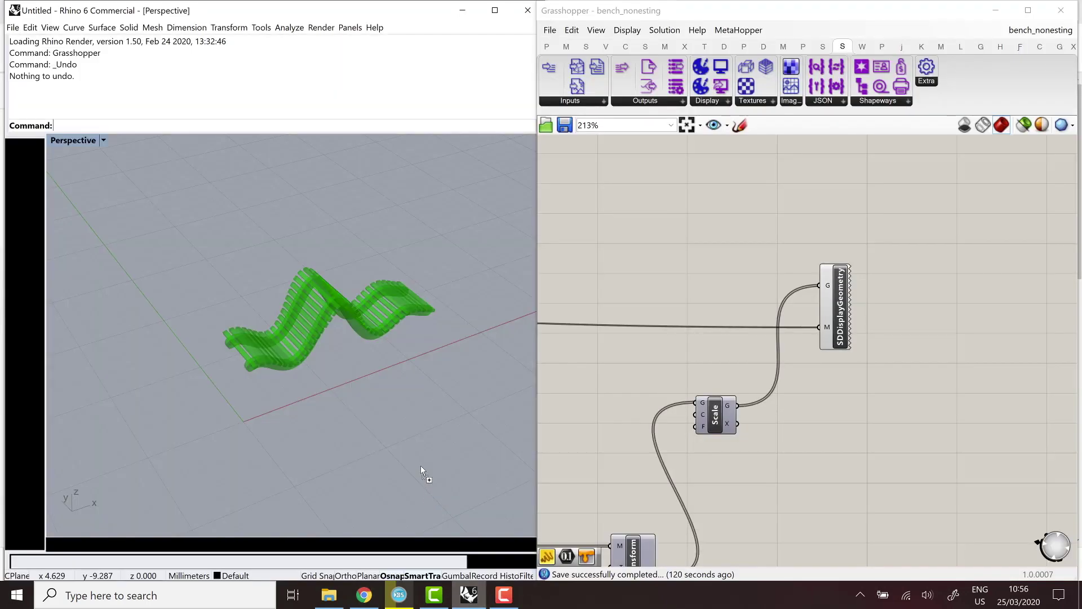
{"action": "left_click_drag", "start_coordinate": [400, 444], "coordinate": [400, 444]}
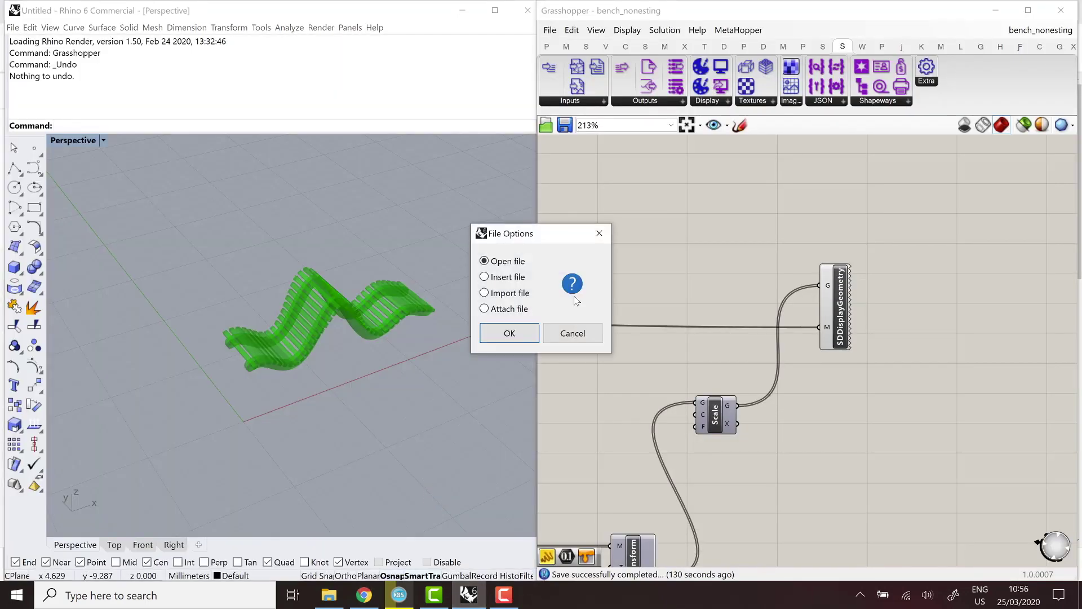
{"action": "left_click", "coordinate": [505, 334]}
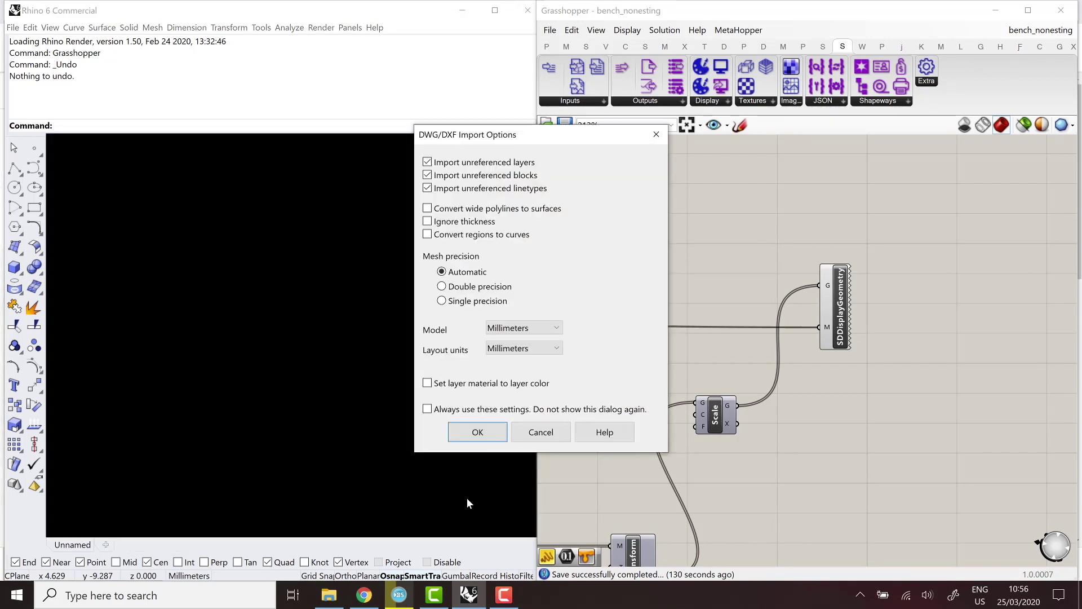
{"action": "left_click", "coordinate": [477, 432]}
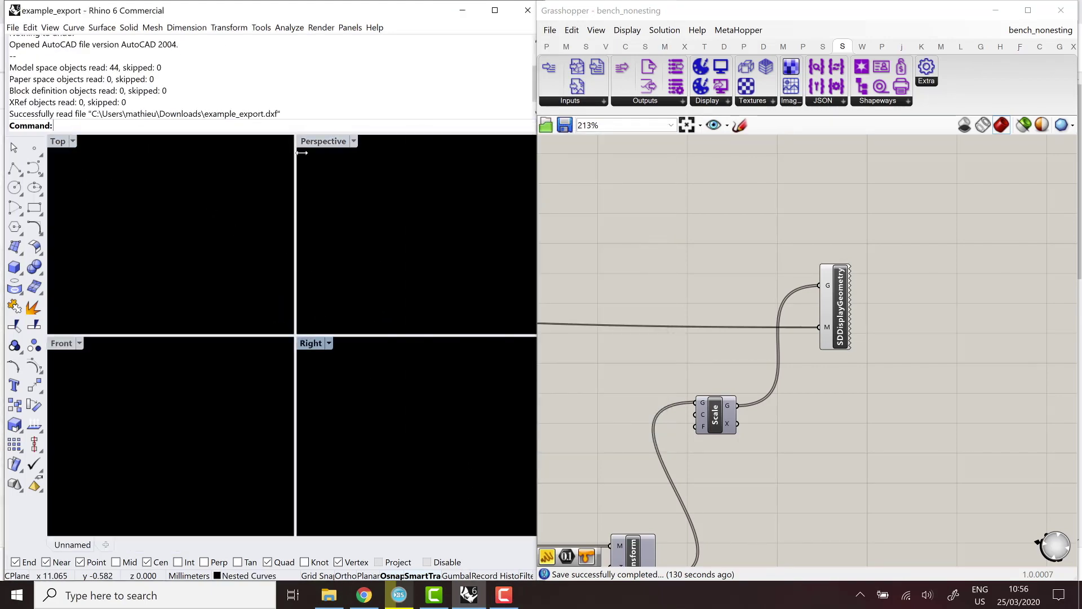
{"action": "double_click", "coordinate": [323, 141]}
{"action": "scroll", "coordinate": [265, 339], "scroll_direction": "up", "scroll_amount": 5}
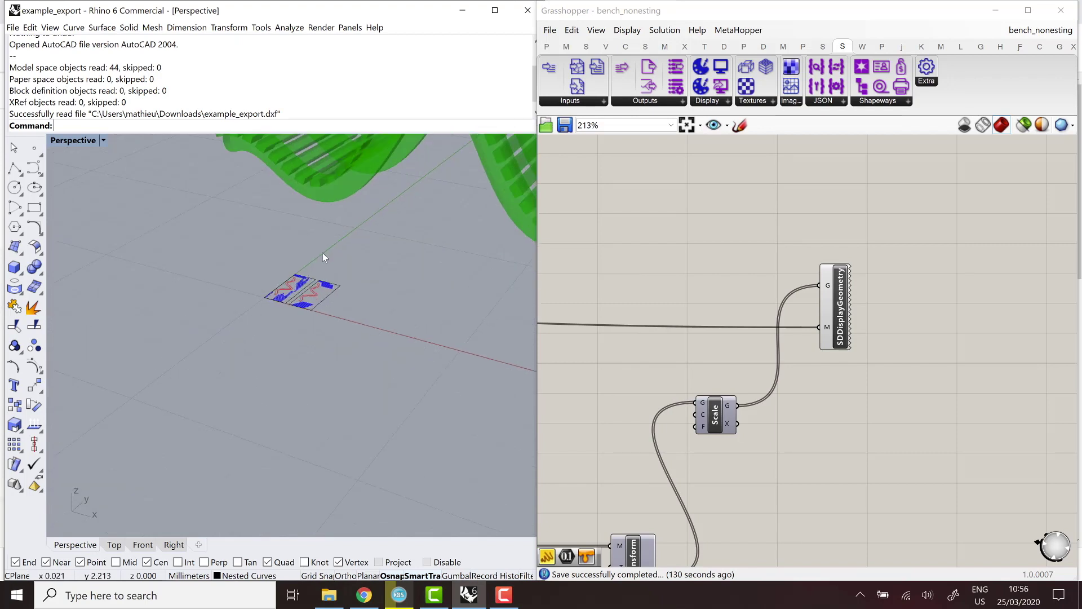
{"action": "scroll", "coordinate": [248, 349], "scroll_direction": "up", "scroll_amount": 3}
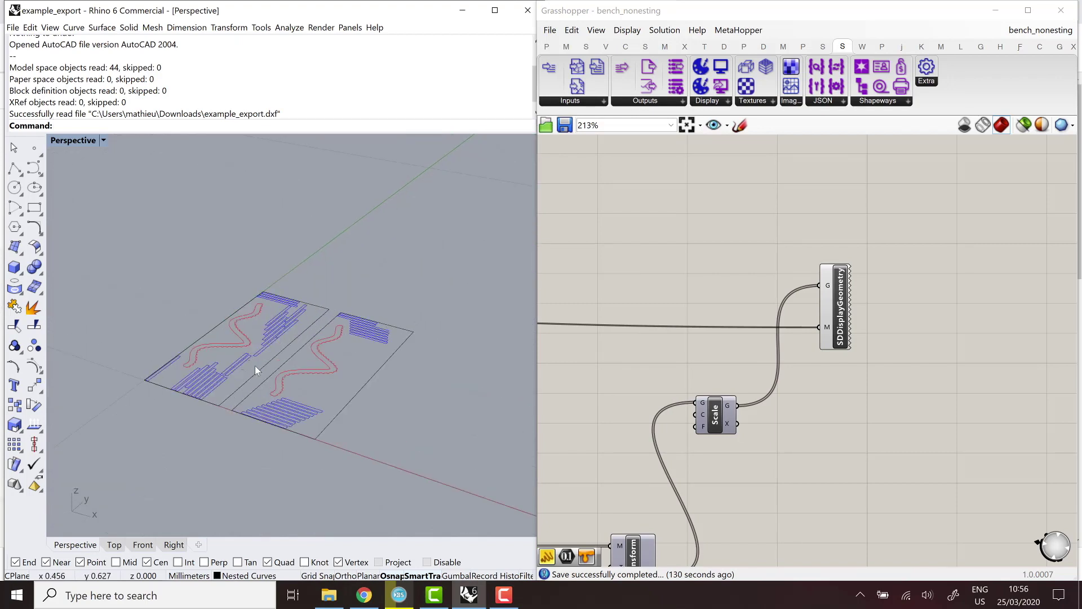
Inspect the sheet outline, red rib curves and blue plank rectangles in Object Properties.
{"action": "left_click", "coordinate": [322, 28]}
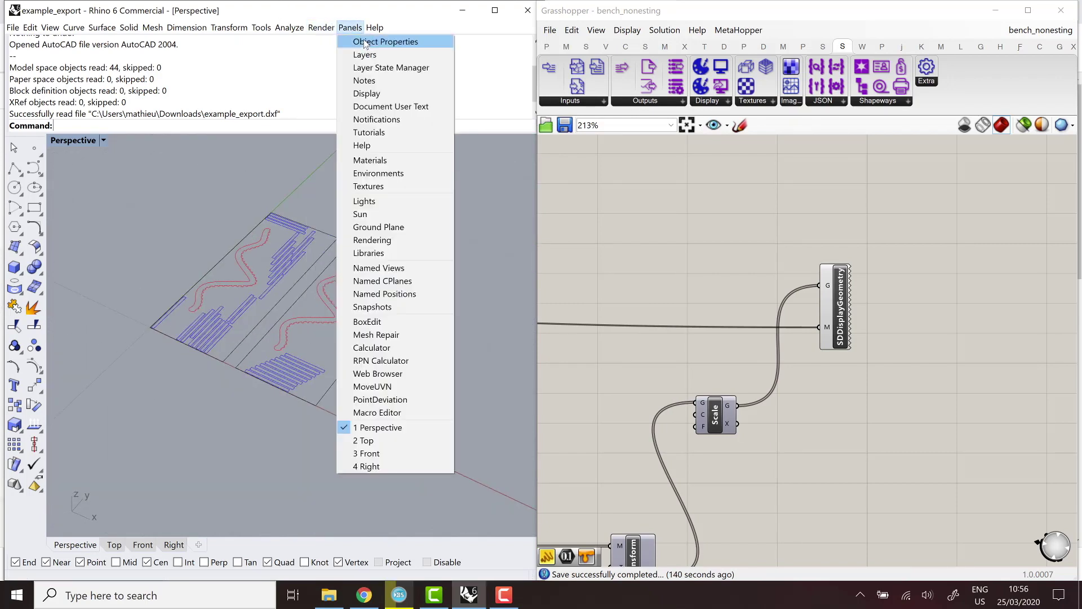
{"action": "left_click", "coordinate": [365, 44]}
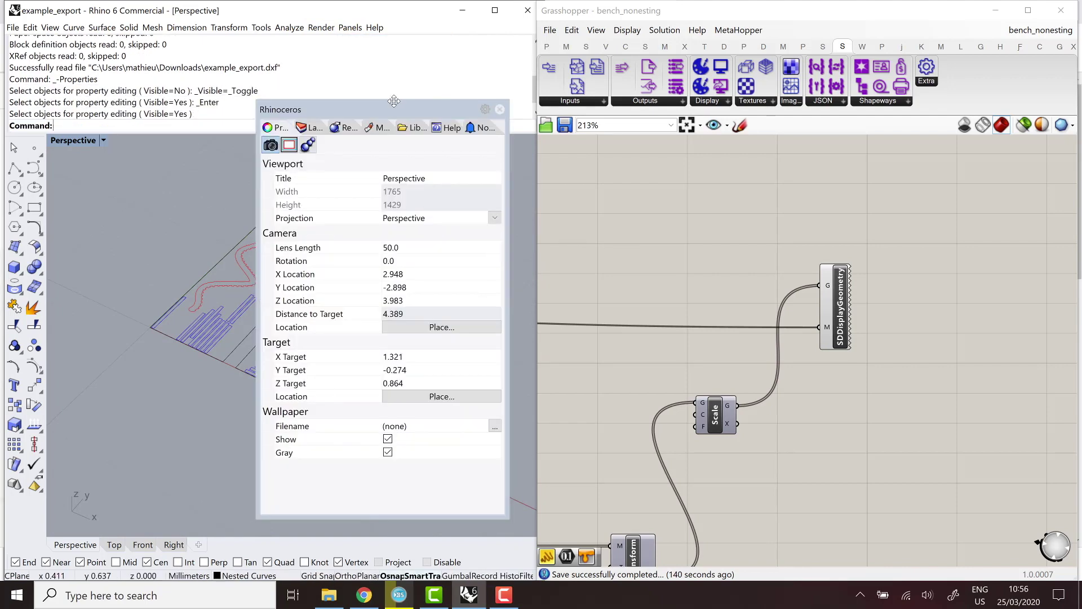
{"action": "left_click_drag", "start_coordinate": [558, 99], "coordinate": [558, 100]}
{"action": "left_click", "coordinate": [365, 348]}
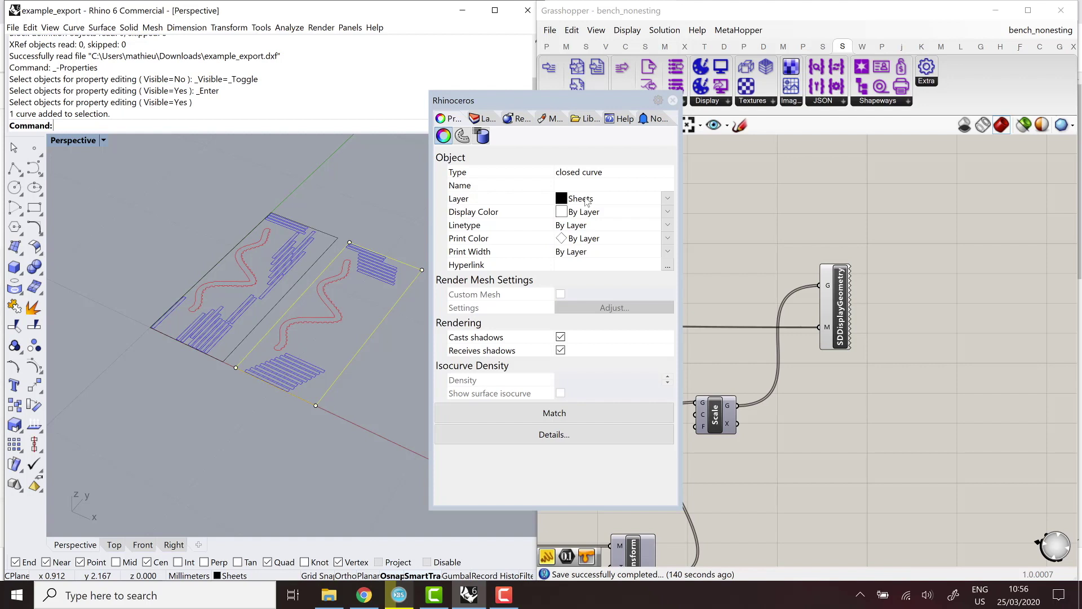
{"action": "left_click", "coordinate": [331, 313]}
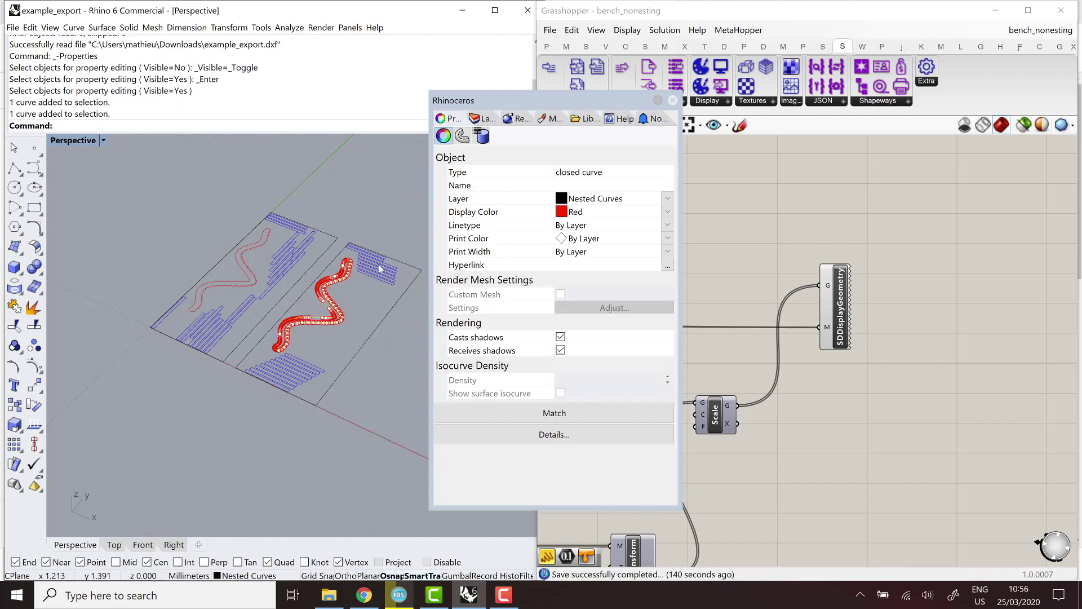
{"action": "left_click", "coordinate": [326, 292]}
{"action": "left_click", "coordinate": [326, 302]}
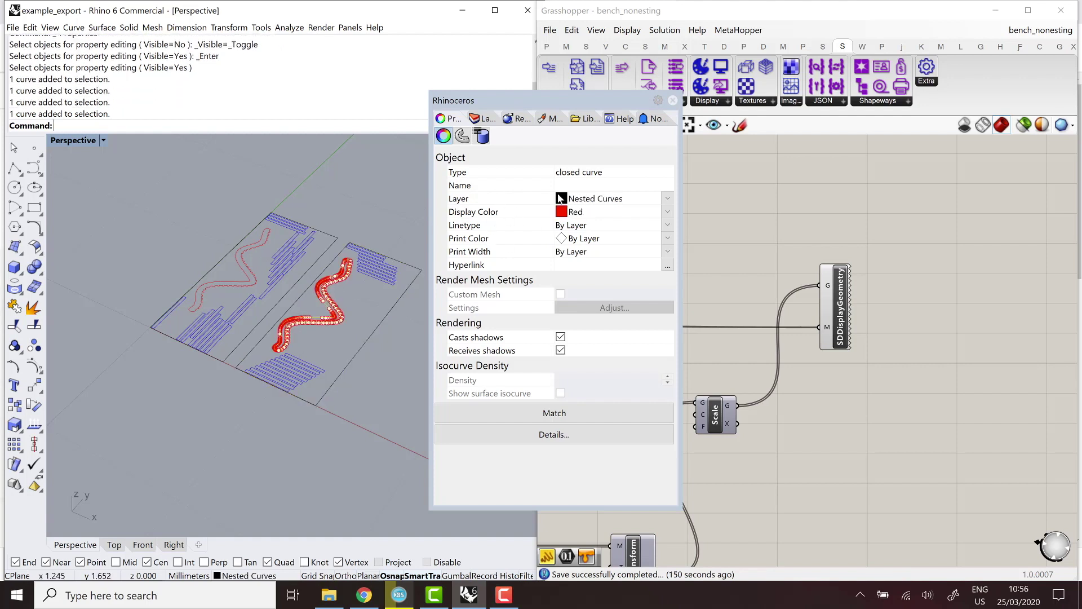
{"action": "left_click", "coordinate": [376, 274]}
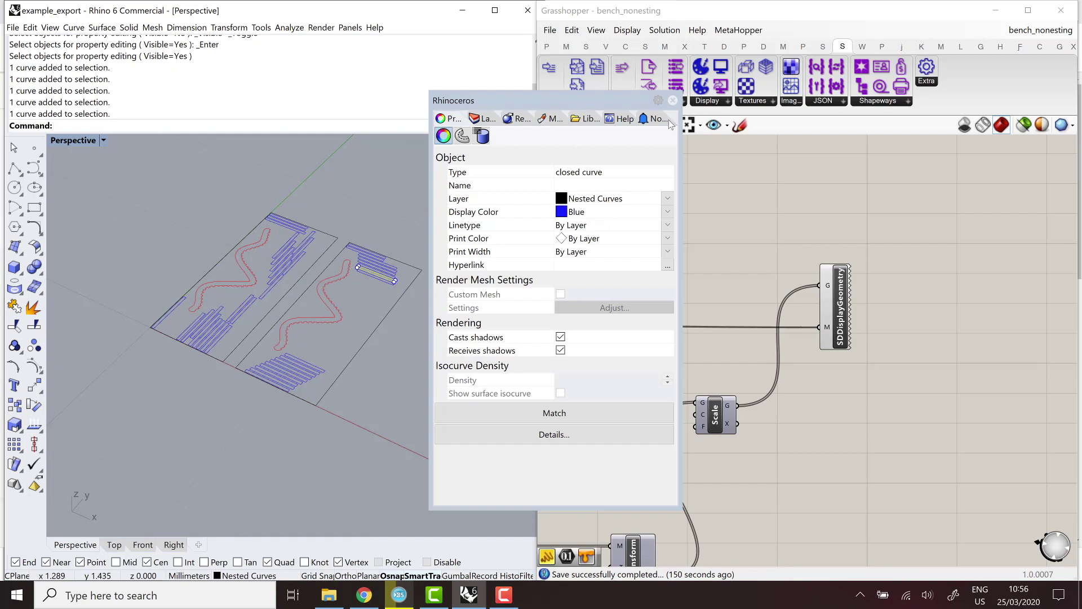
{"action": "left_click", "coordinate": [673, 101]}
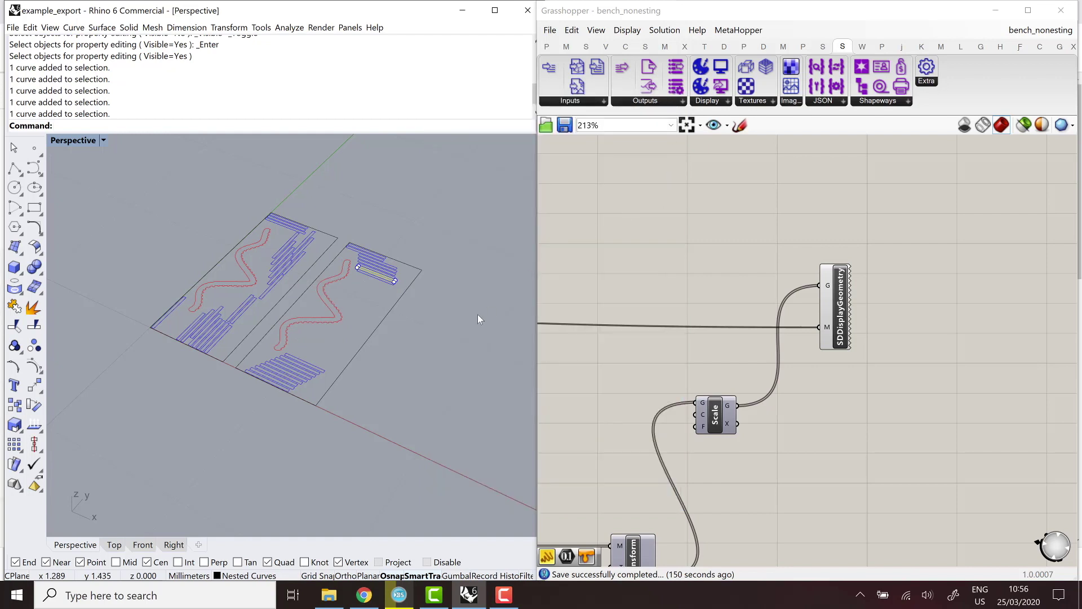
Drag the Planks slider to 40 and view the denser slatted bench beside the nested sheets.
{"action": "left_click", "coordinate": [462, 335]}
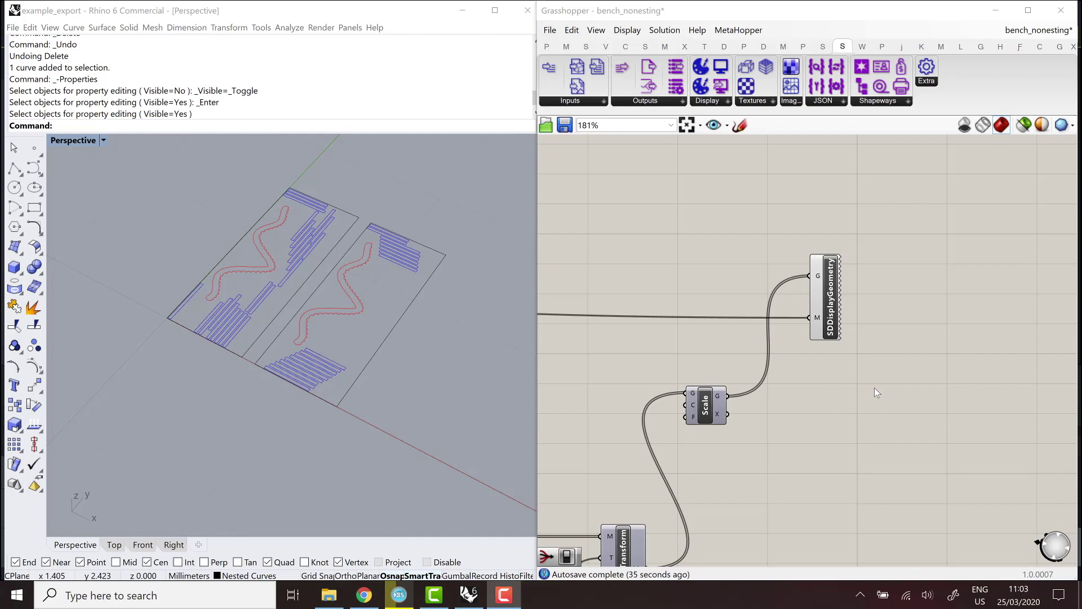
{"action": "scroll", "coordinate": [884, 310], "scroll_direction": "down", "scroll_amount": 5}
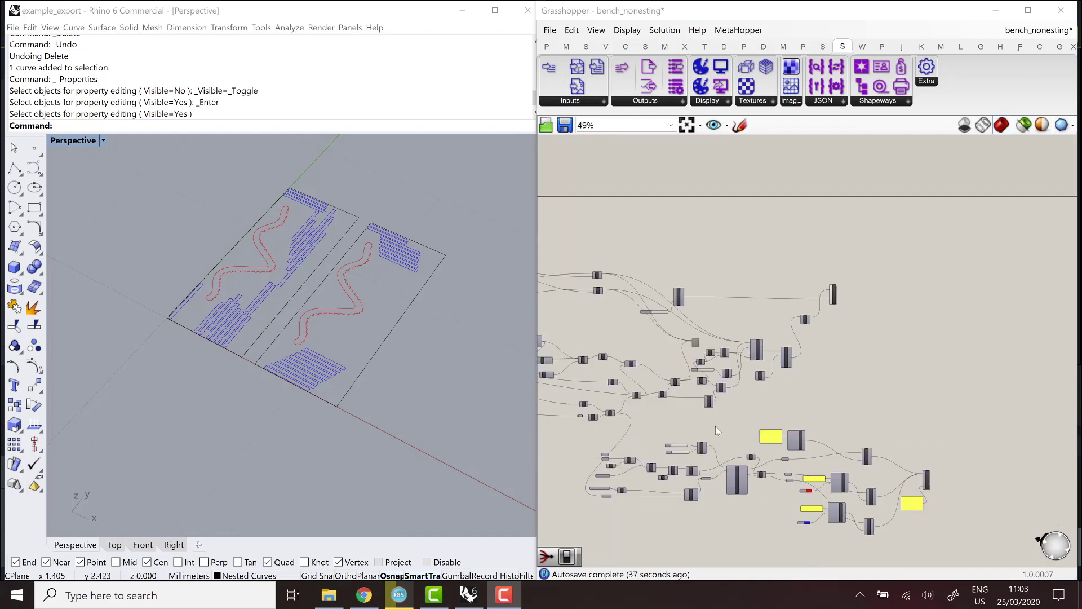
{"action": "right_click_drag", "start_coordinate": [685, 406], "coordinate": [764, 343]}
{"action": "scroll", "coordinate": [626, 340], "scroll_direction": "up", "scroll_amount": 4}
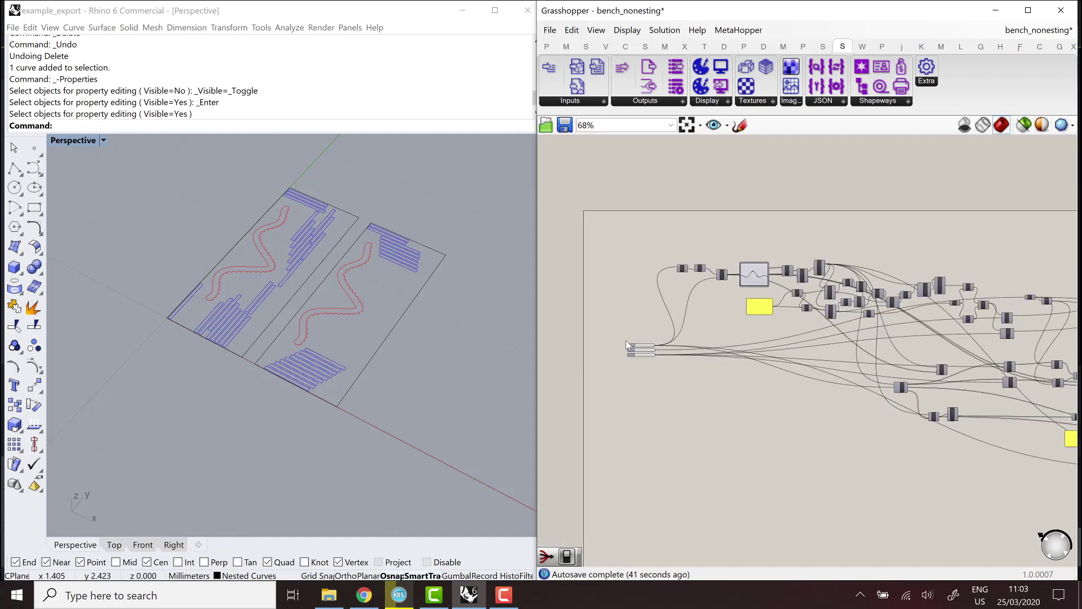
{"action": "scroll", "coordinate": [252, 415], "scroll_direction": "down", "scroll_amount": 3}
{"action": "scroll", "coordinate": [253, 414], "scroll_direction": "down", "scroll_amount": 5}
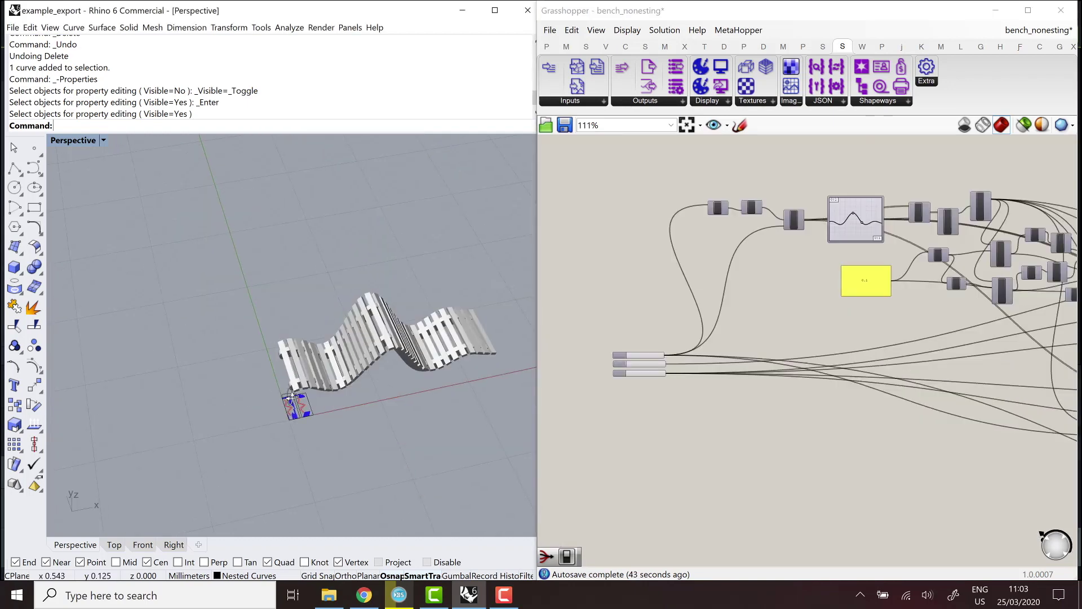
{"action": "right_click_drag", "start_coordinate": [290, 397], "coordinate": [463, 357]}
{"action": "scroll", "coordinate": [654, 357], "scroll_direction": "up", "scroll_amount": 5}
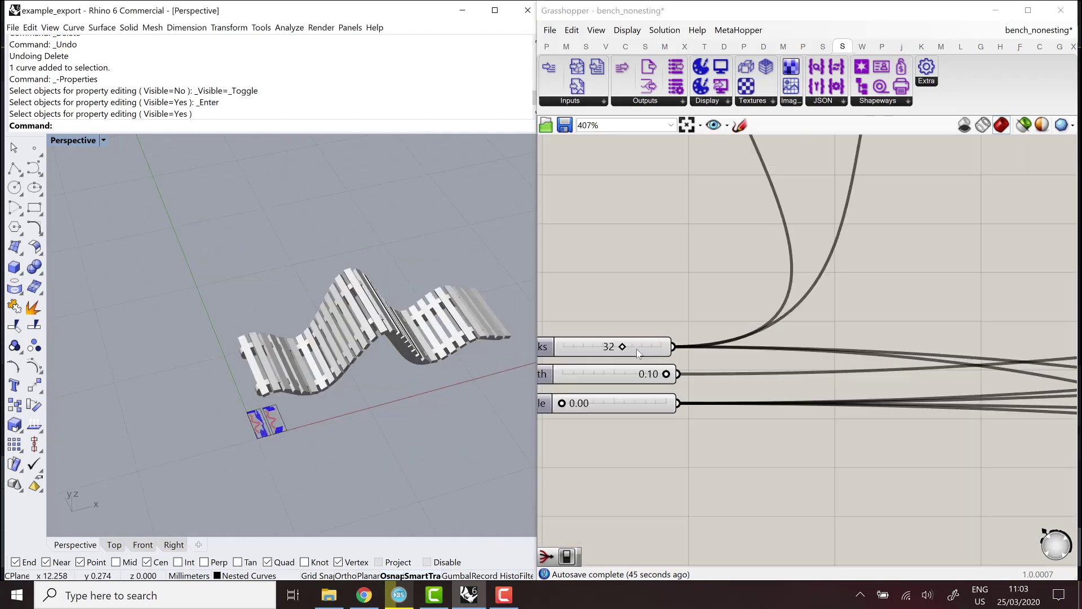
{"action": "left_click_drag", "start_coordinate": [639, 347], "coordinate": [679, 346]}
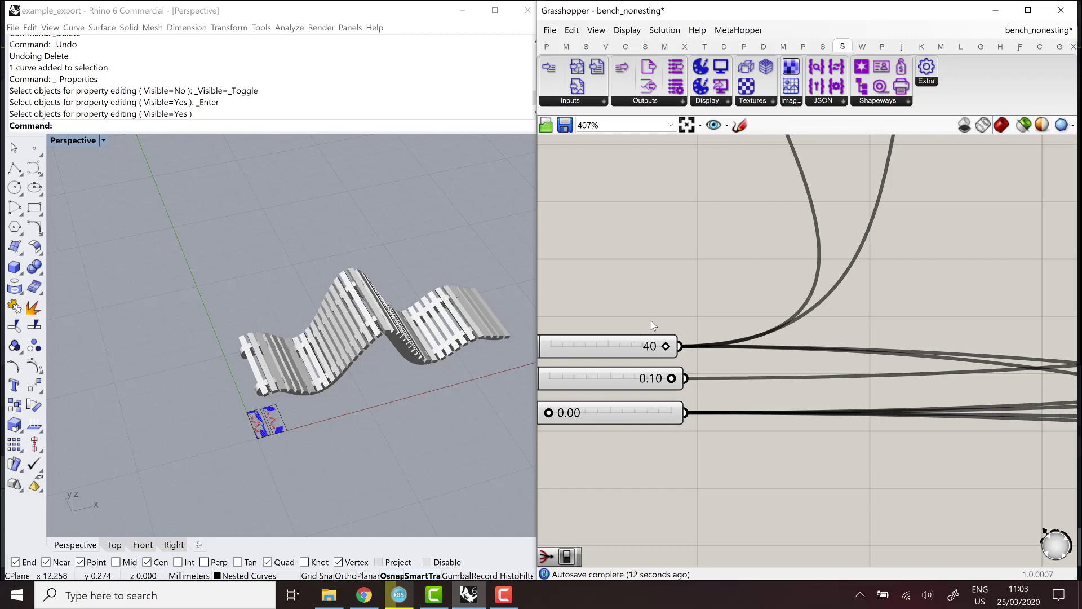
{"action": "scroll", "coordinate": [649, 321], "scroll_direction": "down", "scroll_amount": 10}
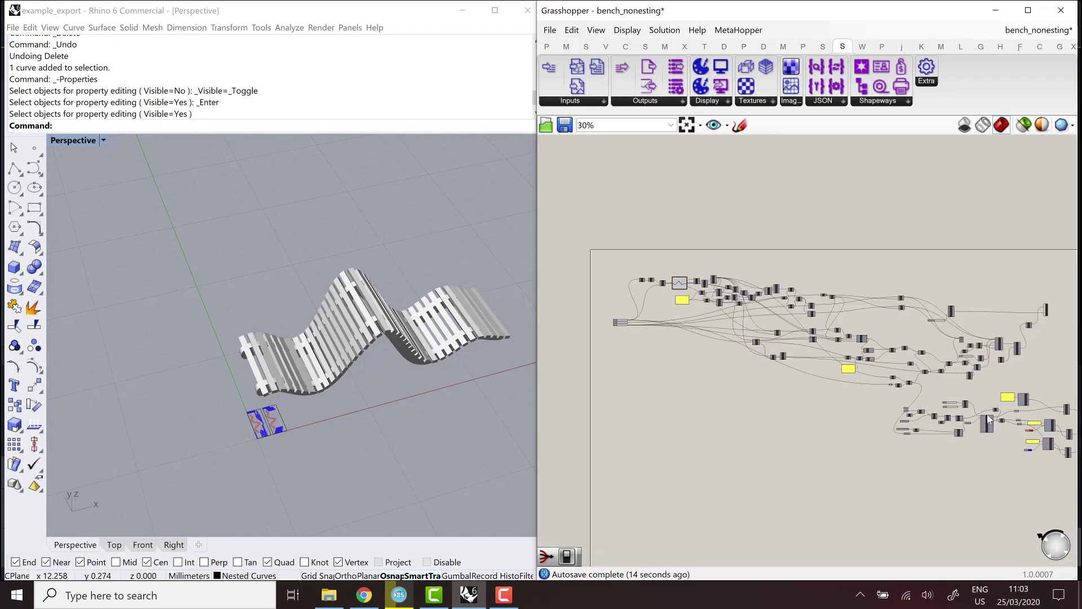
{"action": "scroll", "coordinate": [988, 419], "scroll_direction": "up", "scroll_amount": 8}
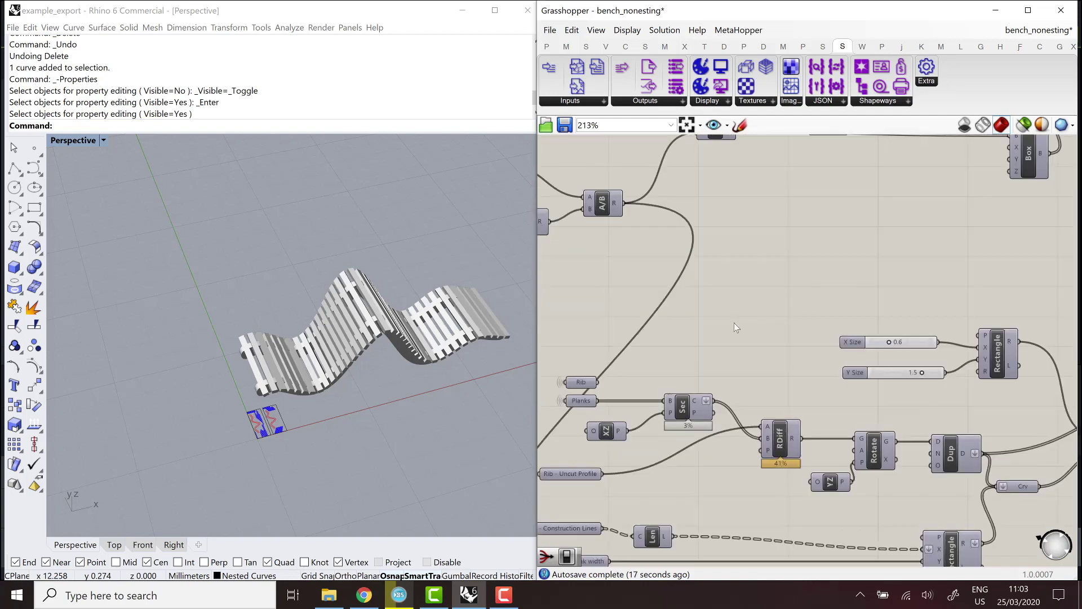
Add a Boolean Toggle named ProcessNesting.
{"action": "double_click", "coordinate": [734, 323]}
{"action": "type", "text": "toggle"}
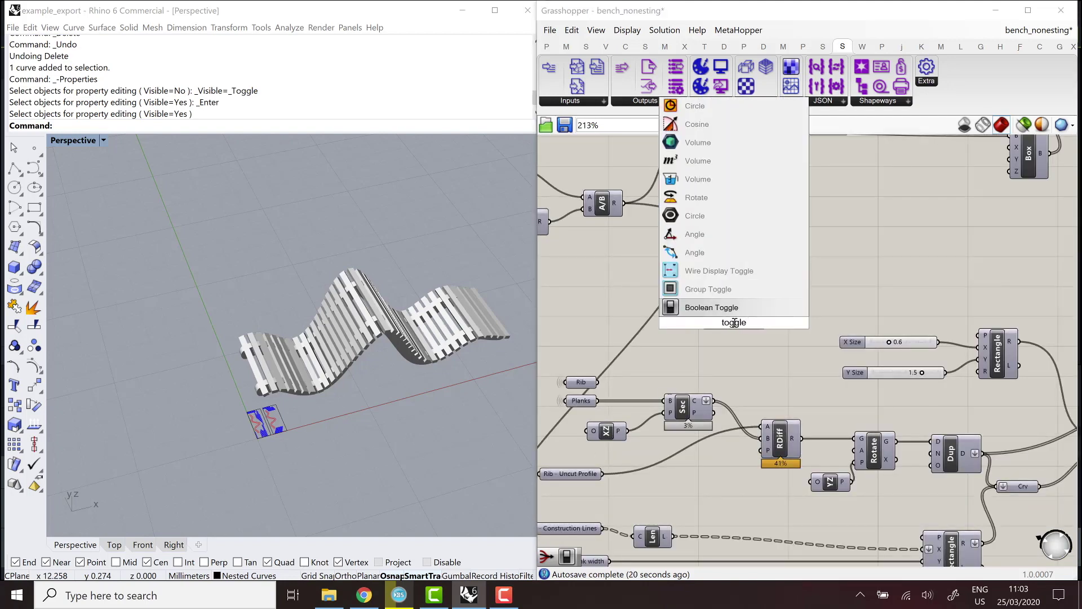
{"action": "key", "text": "Return"}
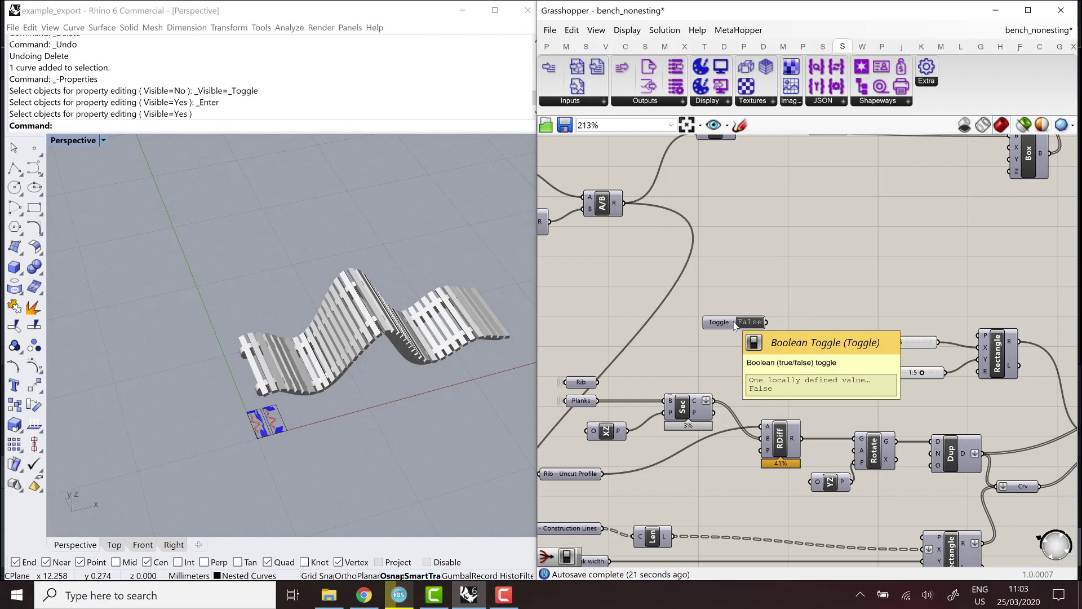
{"action": "right_click", "coordinate": [721, 326]}
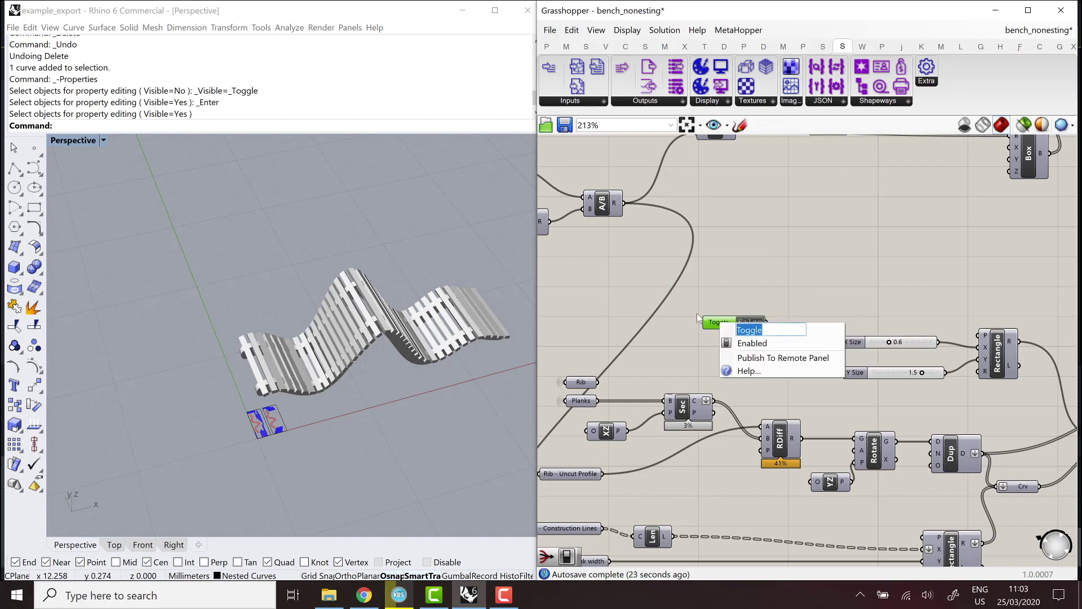
{"action": "type", "text": "ProcessNesting"}
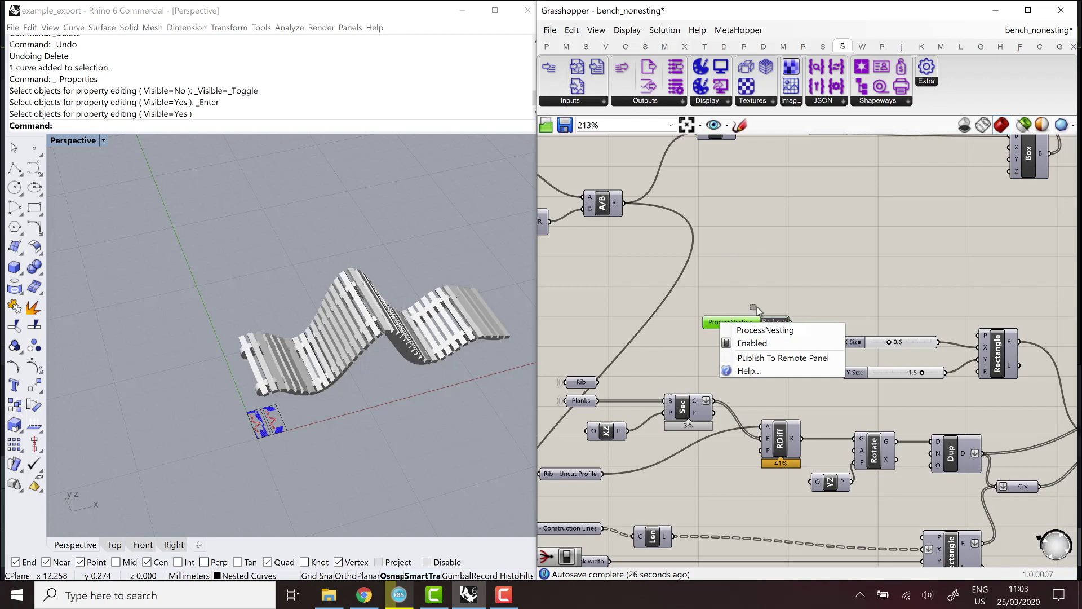
{"action": "key", "text": "Return"}
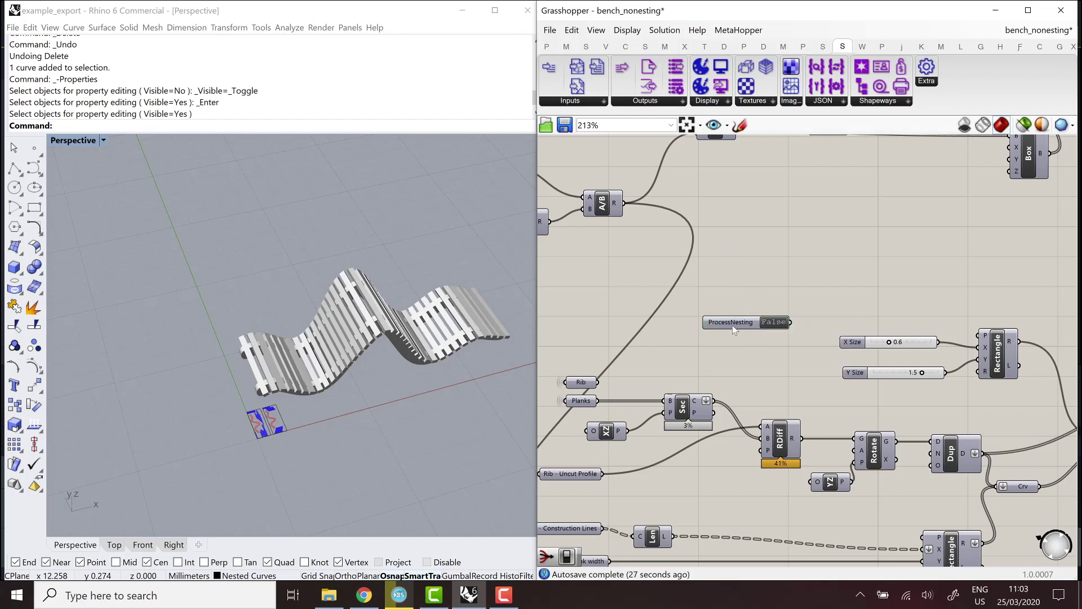
{"action": "left_click_drag", "start_coordinate": [732, 326], "coordinate": [653, 311]}
Add a Stream Filter taking the Rib Uncut Profile, gated by ProcessNesting, feeding RDiff's A input.
{"action": "double_click", "coordinate": [797, 306]}
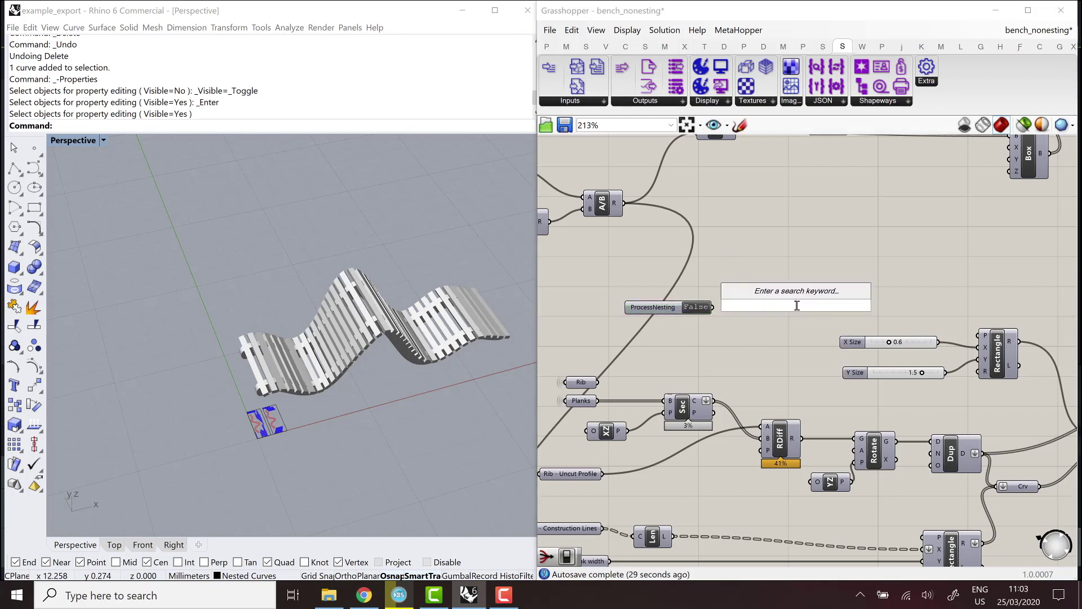
{"action": "type", "text": "filter"}
{"action": "key", "text": "Return"}
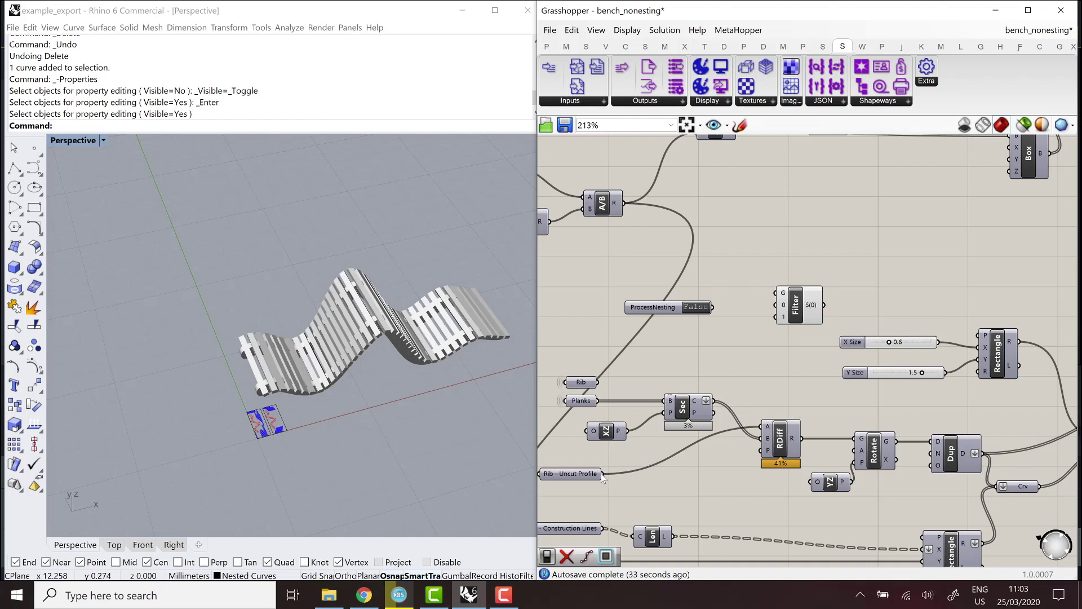
{"action": "left_click_drag", "start_coordinate": [602, 474], "coordinate": [783, 326]}
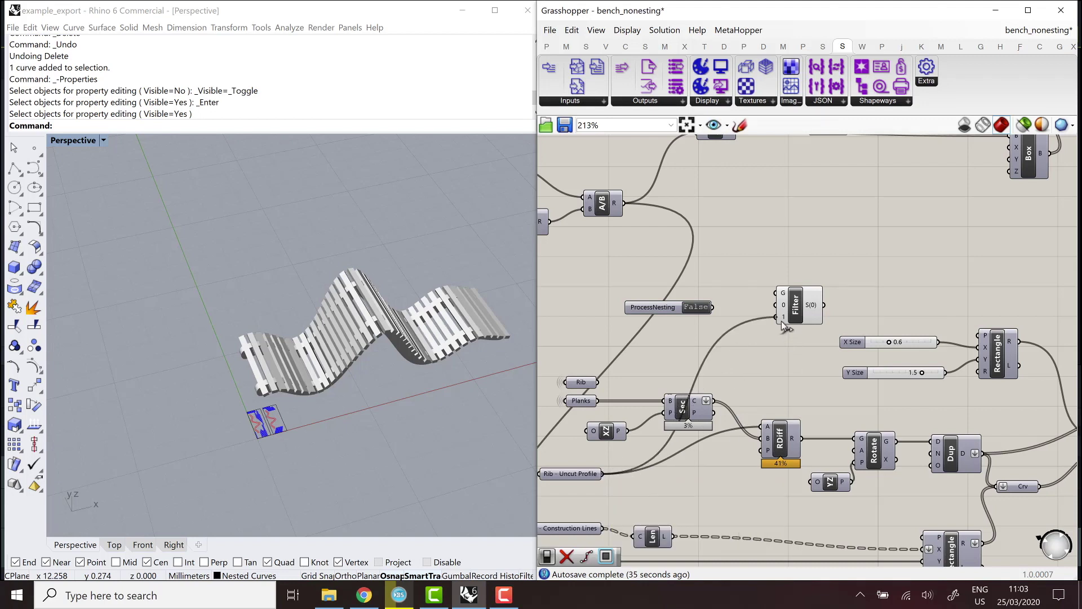
{"action": "left_click_drag", "start_coordinate": [714, 308], "coordinate": [759, 329]}
{"action": "left_click_drag", "start_coordinate": [790, 321], "coordinate": [765, 430]}
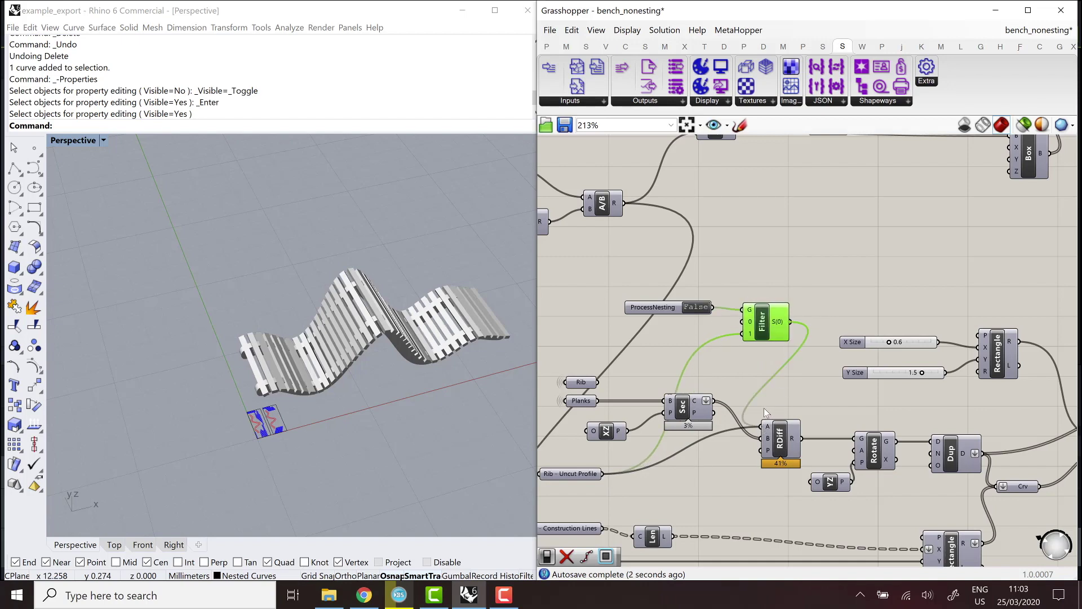
{"action": "scroll", "coordinate": [709, 380], "scroll_direction": "down", "scroll_amount": 3}
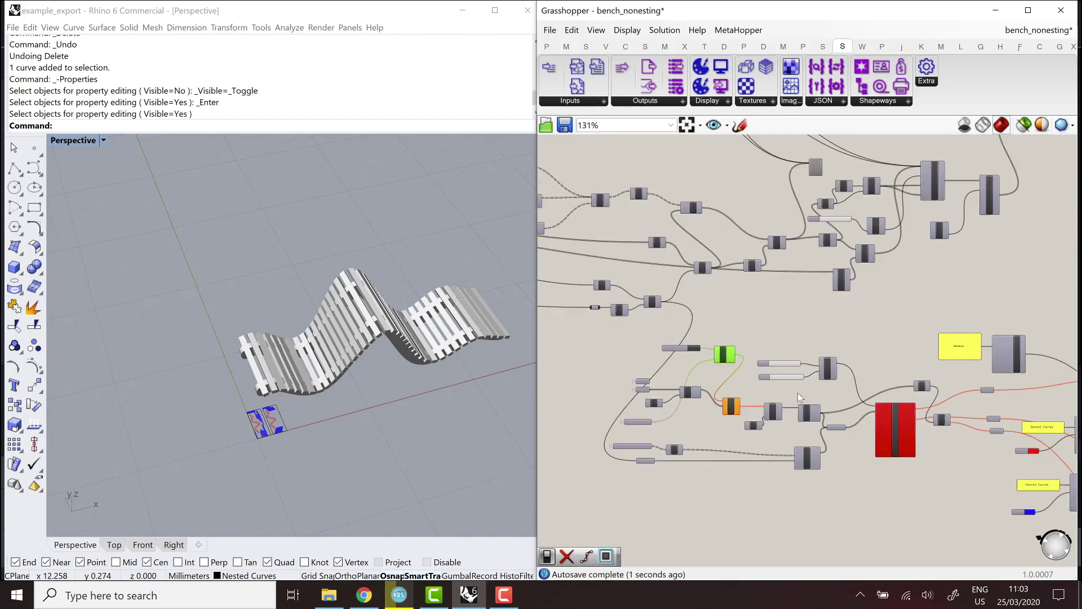
{"action": "scroll", "coordinate": [798, 393], "scroll_direction": "down", "scroll_amount": 5}
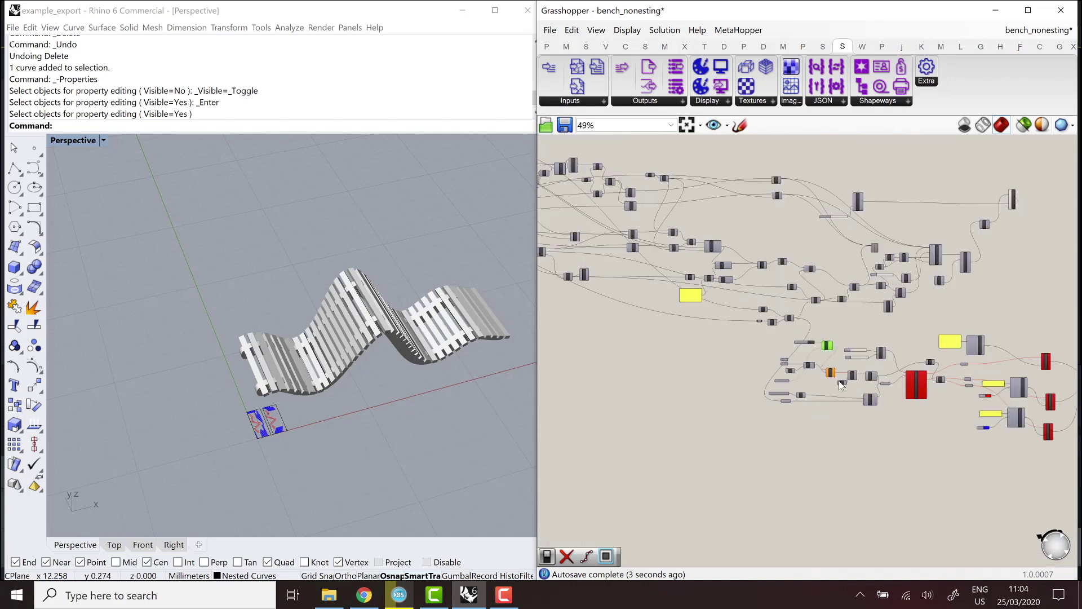
{"action": "scroll", "coordinate": [728, 340], "scroll_direction": "down", "scroll_amount": 2}
{"action": "scroll", "coordinate": [733, 344], "scroll_direction": "up", "scroll_amount": 8}
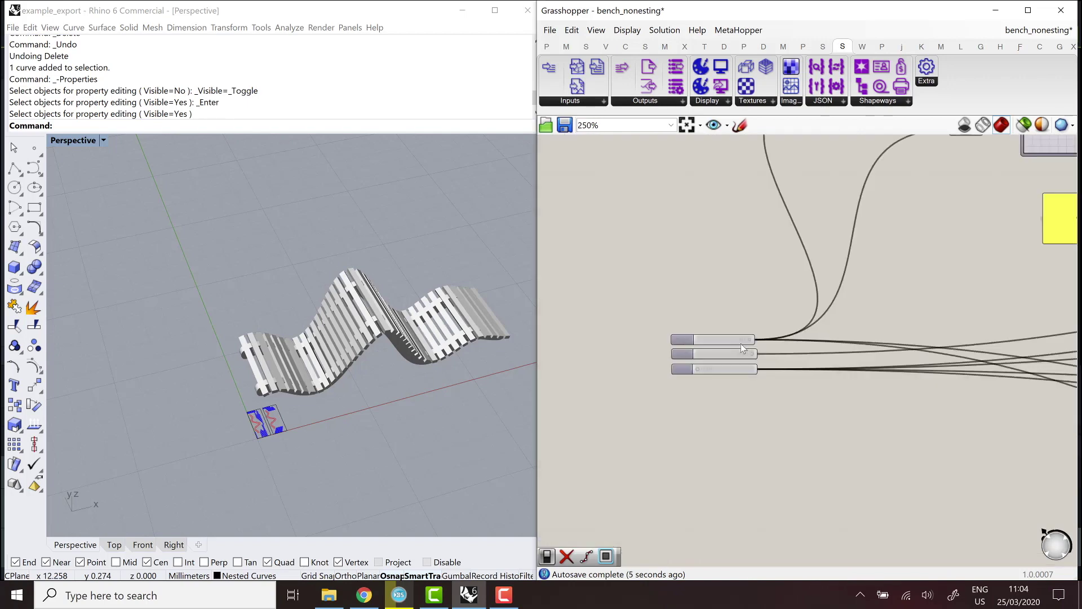
{"action": "scroll", "coordinate": [743, 348], "scroll_direction": "up", "scroll_amount": 2}
{"action": "left_click_drag", "start_coordinate": [738, 333], "coordinate": [785, 337]}
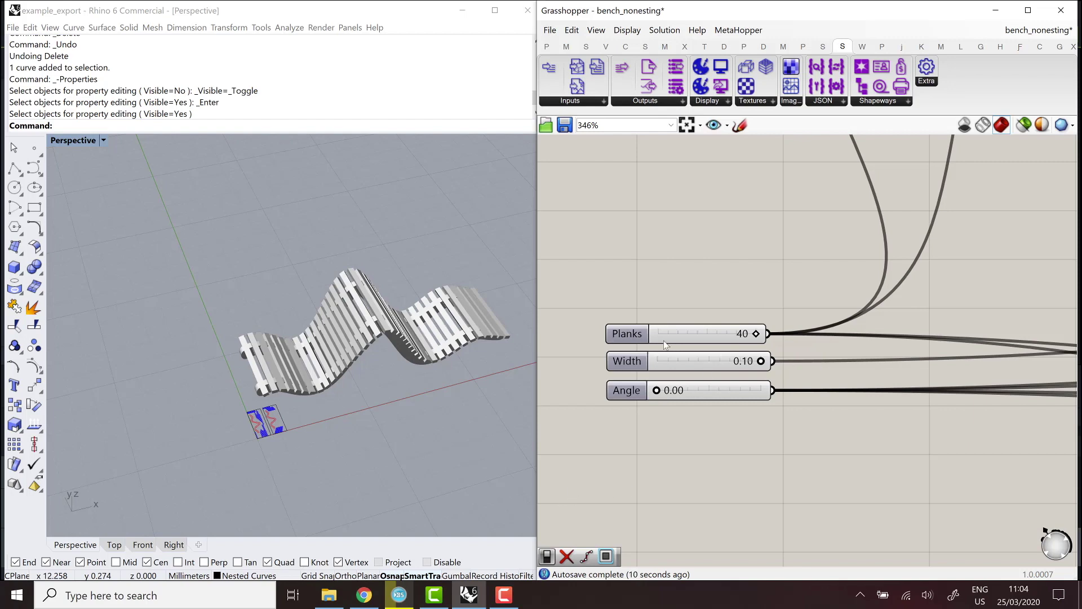
{"action": "scroll", "coordinate": [660, 339], "scroll_direction": "down", "scroll_amount": 5}
{"action": "scroll", "coordinate": [681, 364], "scroll_direction": "down", "scroll_amount": 4}
{"action": "scroll", "coordinate": [763, 374], "scroll_direction": "up", "scroll_amount": 2}
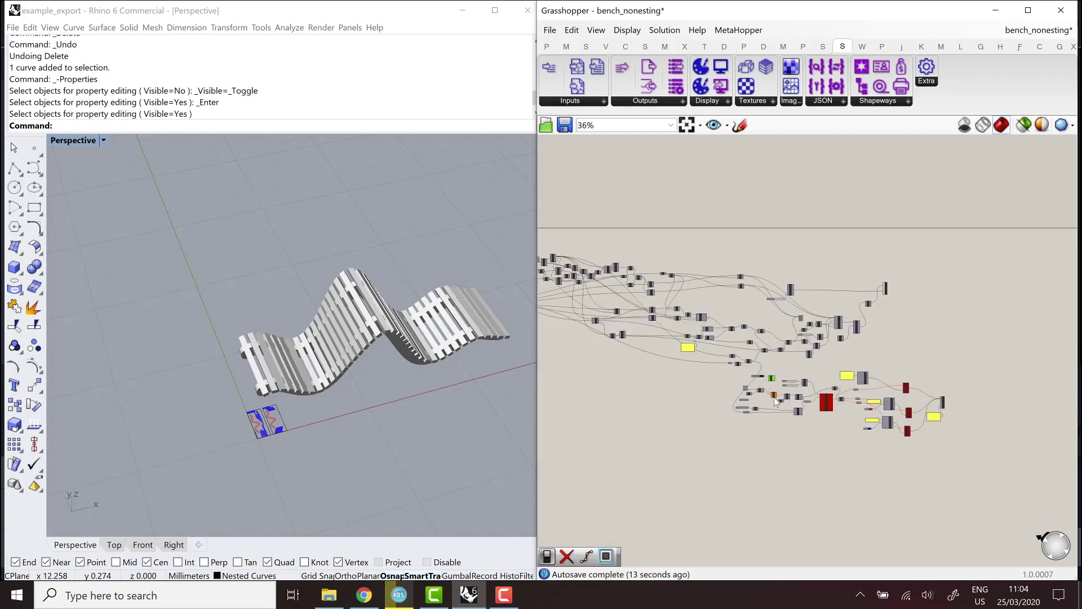
{"action": "scroll", "coordinate": [652, 317], "scroll_direction": "up", "scroll_amount": 5}
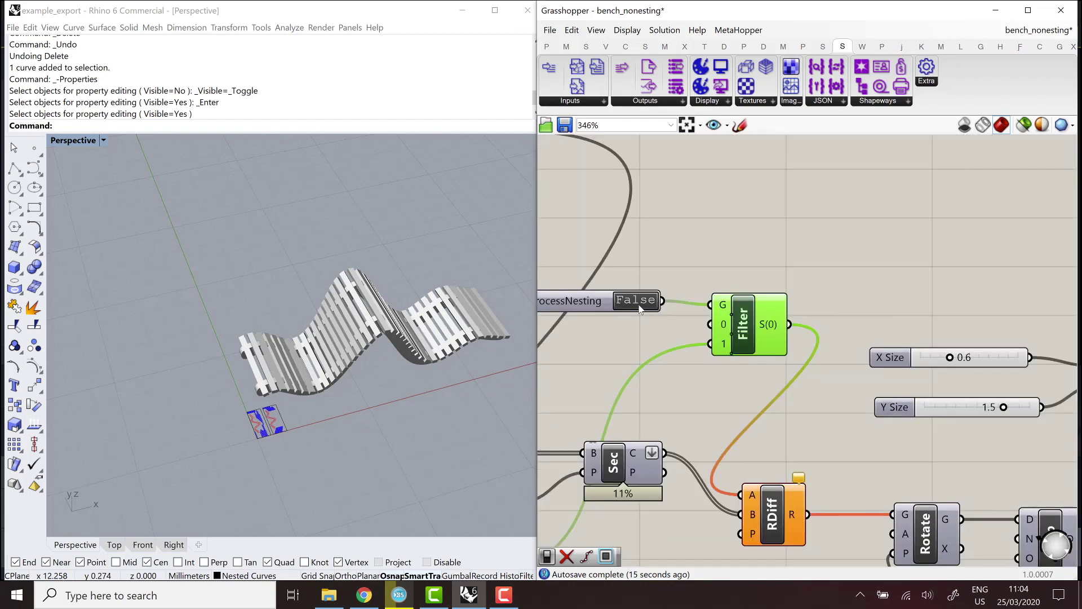
{"action": "scroll", "coordinate": [669, 290], "scroll_direction": "down", "scroll_amount": 6}
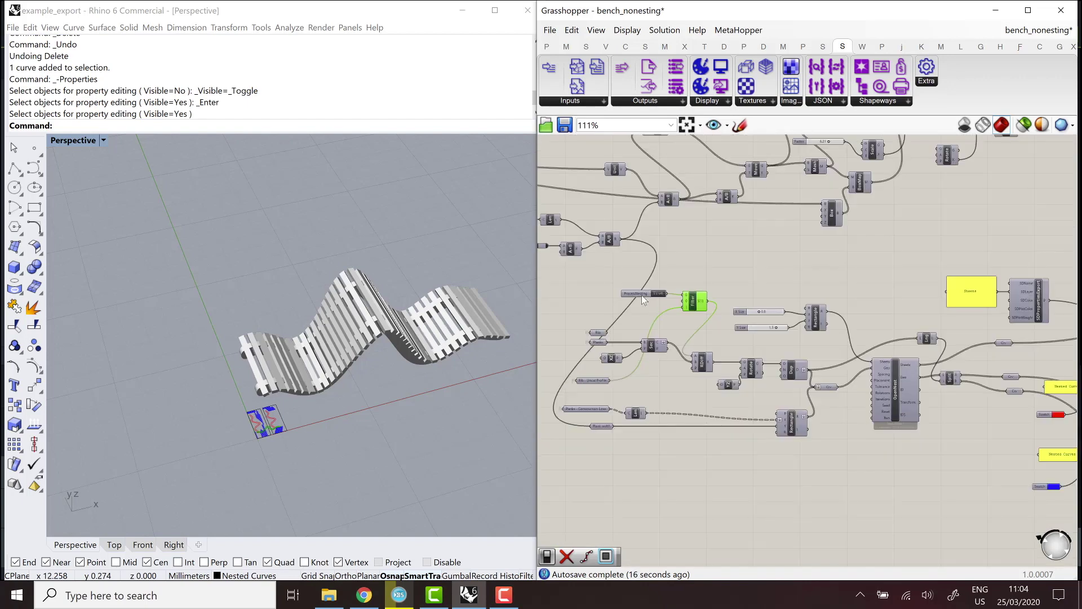
{"action": "scroll", "coordinate": [736, 333], "scroll_direction": "down", "scroll_amount": 1}
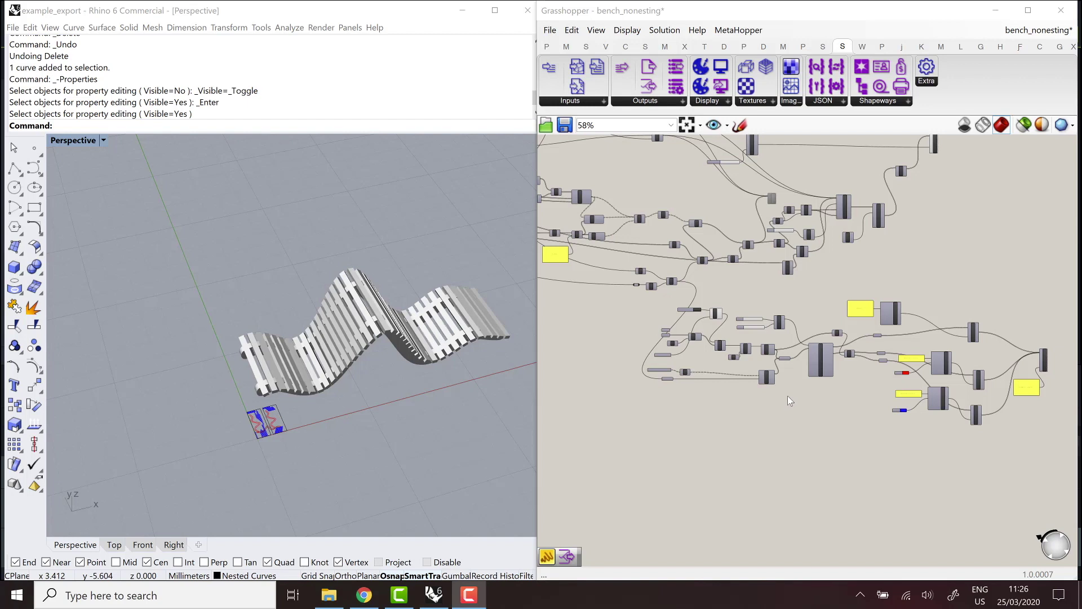
Place a ShapeDiverExportEmail component from the ShapeDiver Outputs list onto the canvas.
{"action": "left_click", "coordinate": [654, 101]}
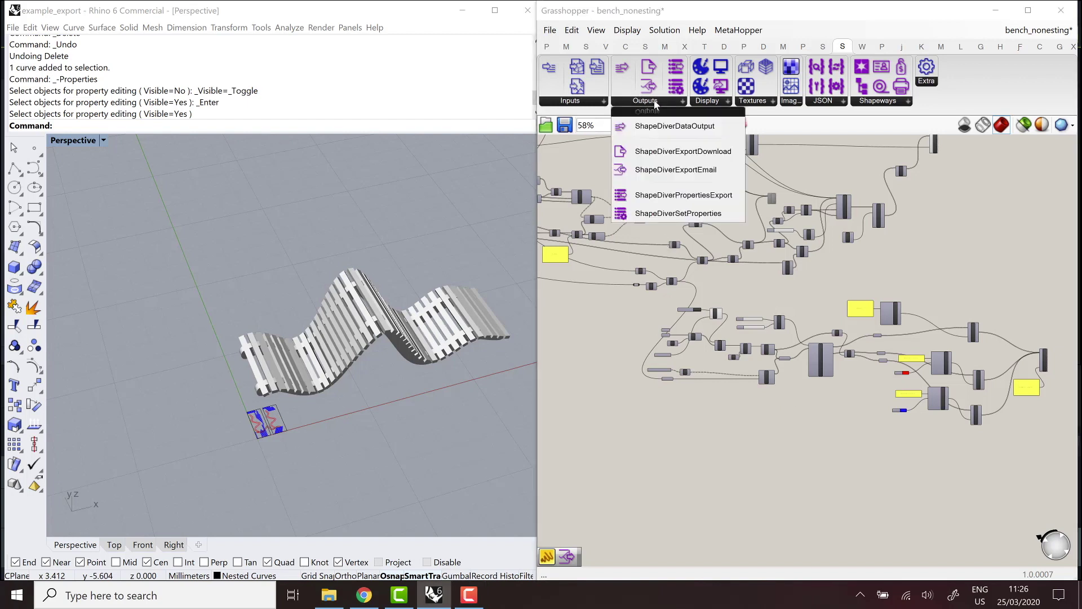
{"action": "left_click", "coordinate": [675, 170]}
{"action": "scroll", "coordinate": [709, 338], "scroll_direction": "down", "scroll_amount": 3}
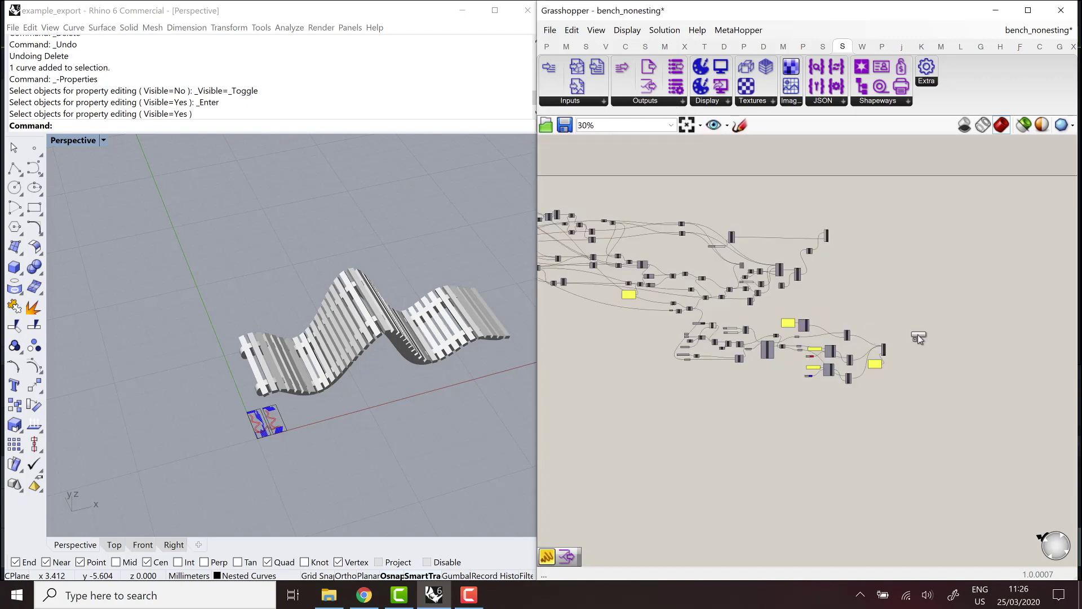
{"action": "scroll", "coordinate": [896, 344], "scroll_direction": "up", "scroll_amount": 5}
{"action": "left_click", "coordinate": [857, 319]}
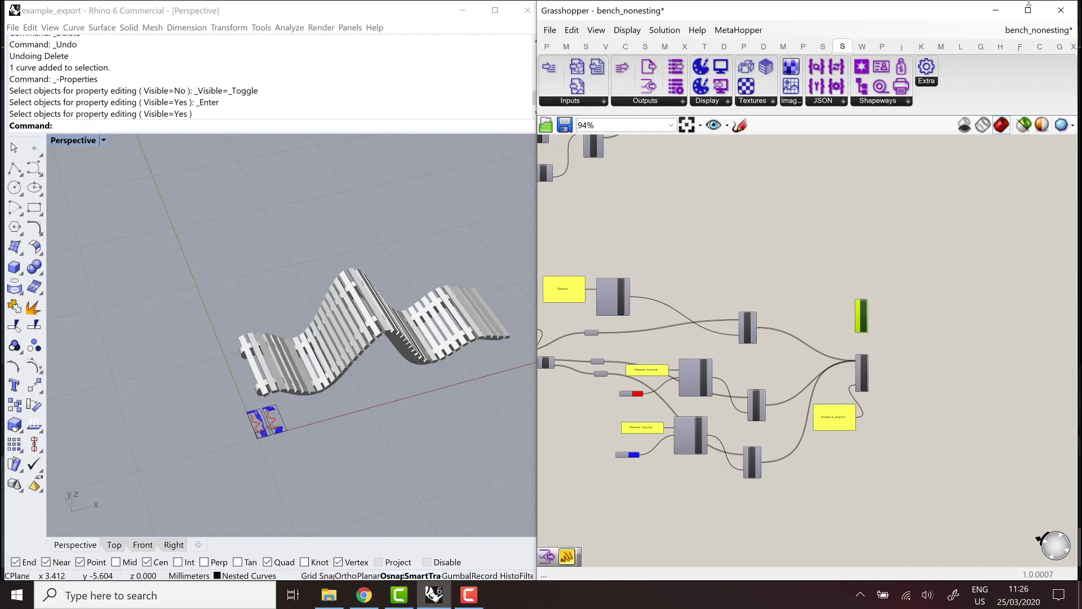
Wire the three SDSetProperties outputs into SDExportEmail's G input.
{"action": "scroll", "coordinate": [861, 319], "scroll_direction": "up", "scroll_amount": 5}
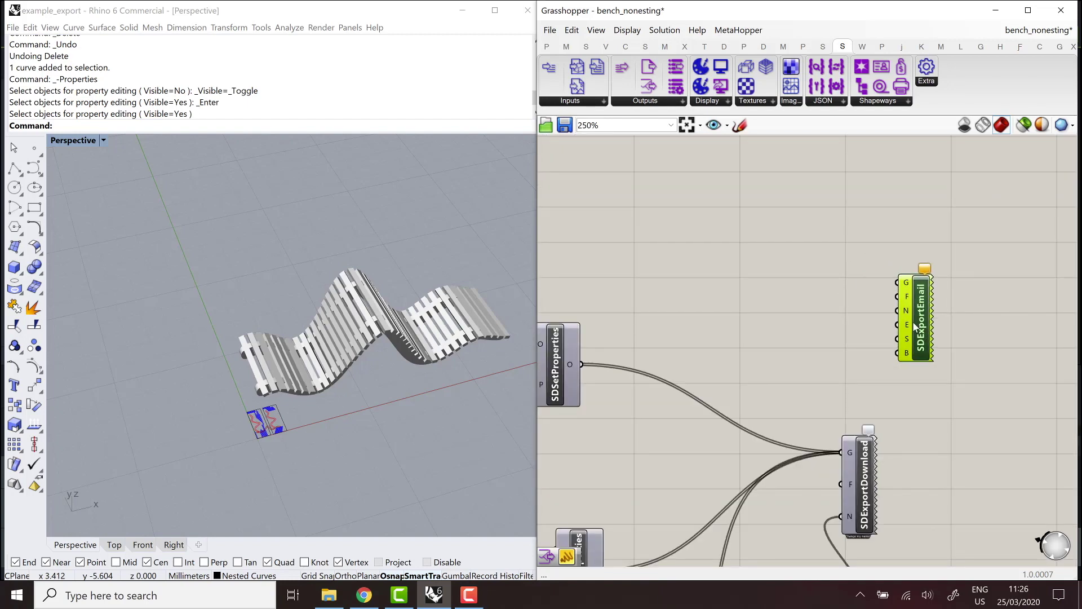
{"action": "scroll", "coordinate": [760, 346], "scroll_direction": "down", "scroll_amount": 3}
{"action": "scroll", "coordinate": [732, 293], "scroll_direction": "up", "scroll_amount": 2}
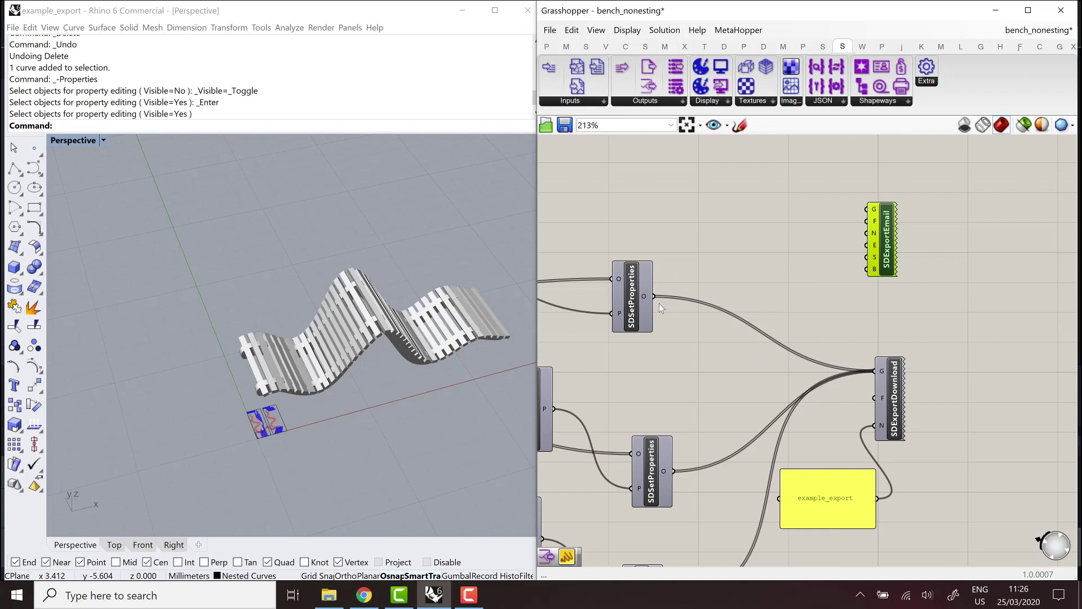
{"action": "left_click_drag", "start_coordinate": [654, 296], "coordinate": [868, 210]}
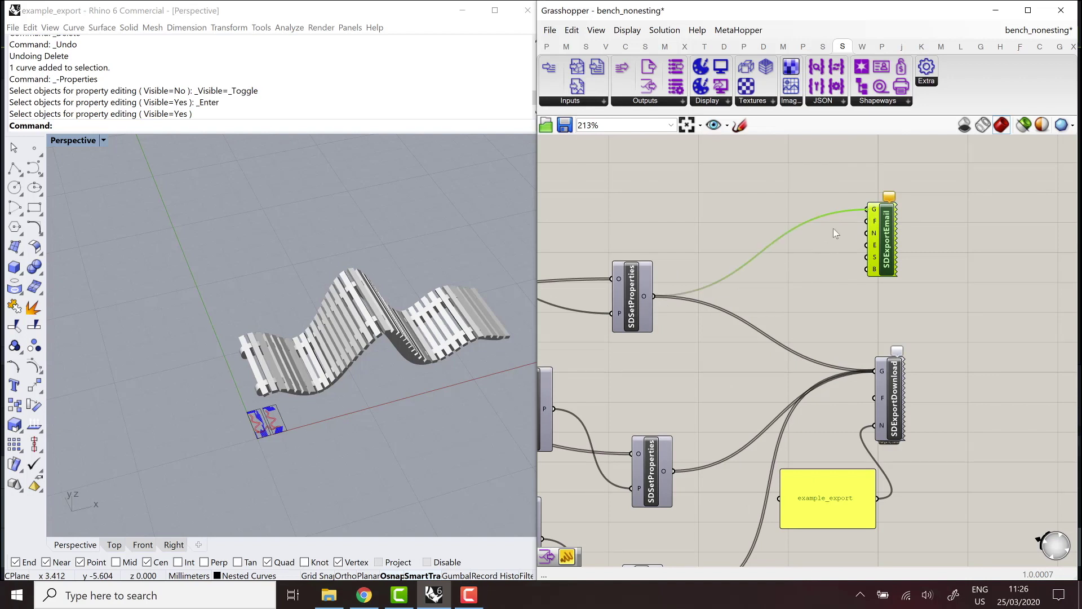
{"action": "left_click_drag", "start_coordinate": [674, 471], "coordinate": [867, 210], "text": "shift"}
{"action": "scroll", "coordinate": [733, 333], "scroll_direction": "down", "scroll_amount": 2}
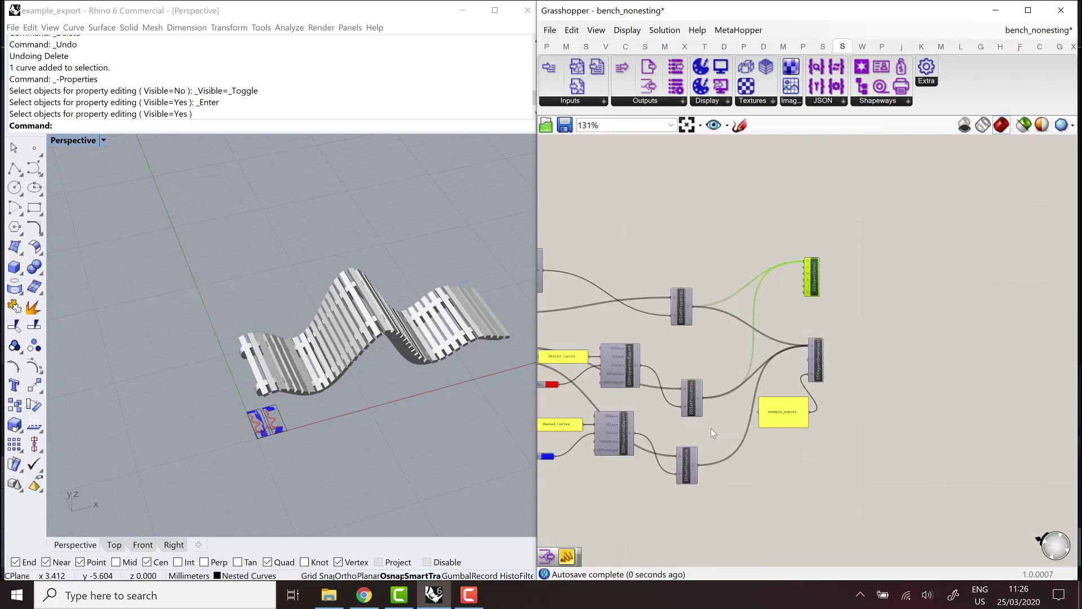
{"action": "scroll", "coordinate": [693, 479], "scroll_direction": "up", "scroll_amount": 2}
{"action": "left_click_drag", "start_coordinate": [750, 453], "coordinate": [831, 276], "text": "shift"}
{"action": "scroll", "coordinate": [813, 275], "scroll_direction": "down", "scroll_amount": 2}
{"action": "scroll", "coordinate": [813, 275], "scroll_direction": "up", "scroll_amount": 2}
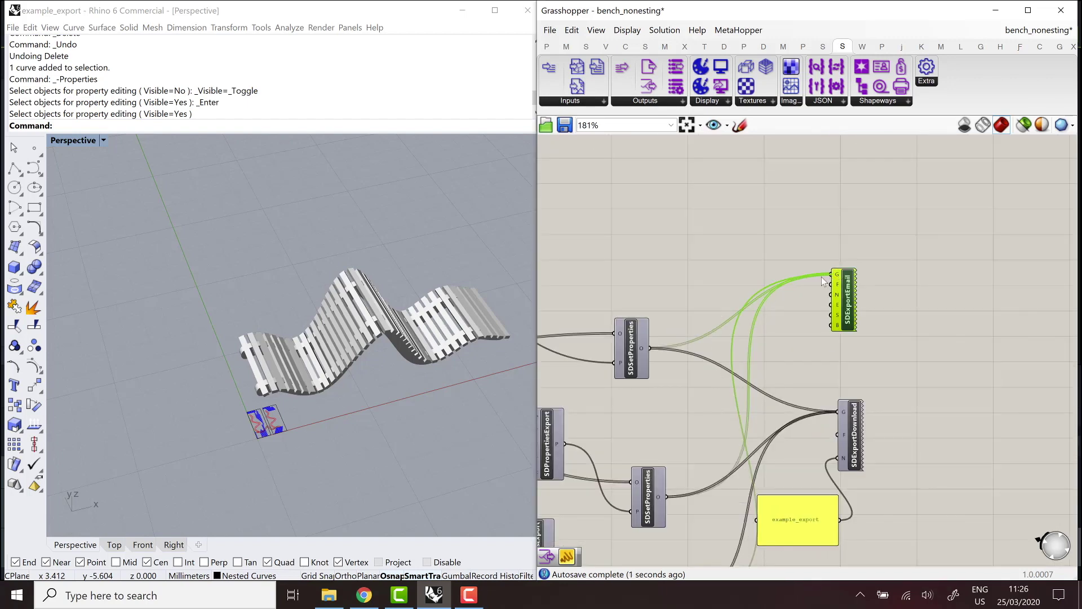
Change SDExportEmail's F input from 3dm to dxf.
{"action": "right_click", "coordinate": [840, 288]}
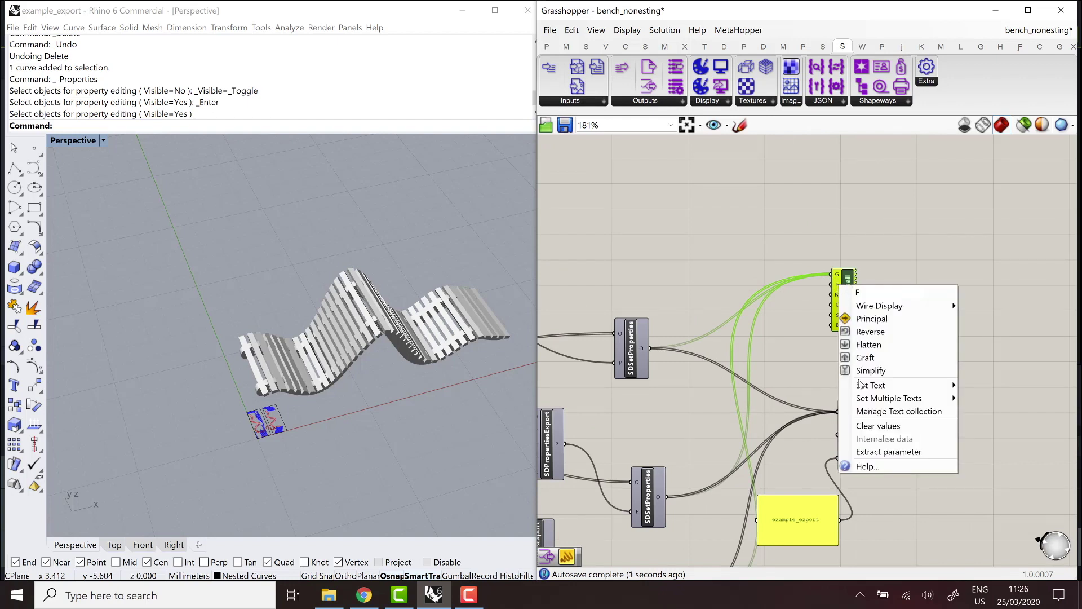
{"action": "mouse_move", "coordinate": [868, 385]}
{"action": "double_click", "coordinate": [962, 386]}
{"action": "key", "text": "BackSpace"}
{"action": "type", "text": "dxf"}
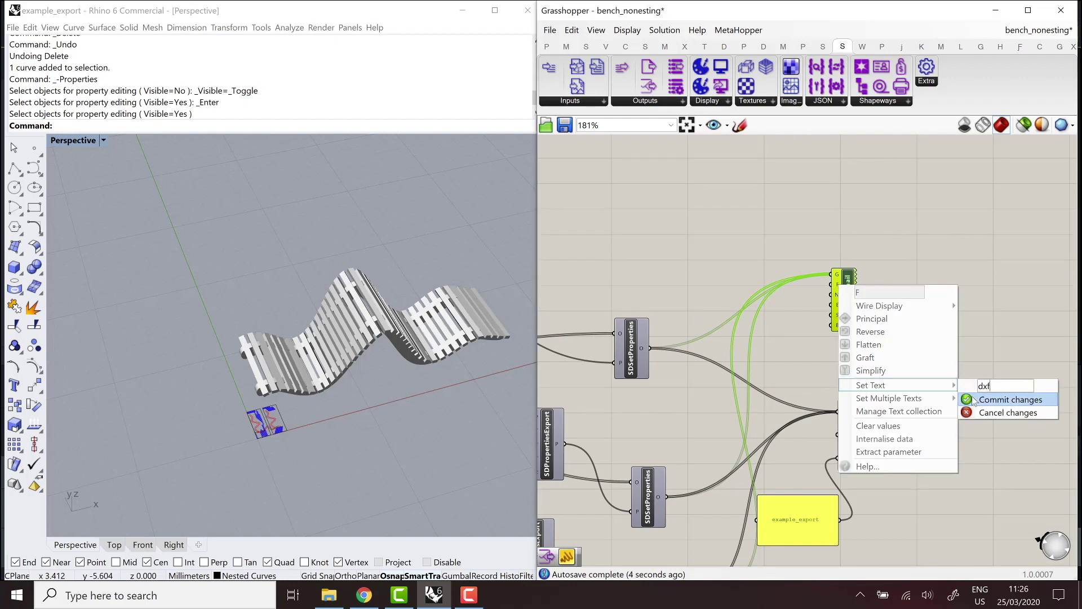
{"action": "key", "text": "Return"}
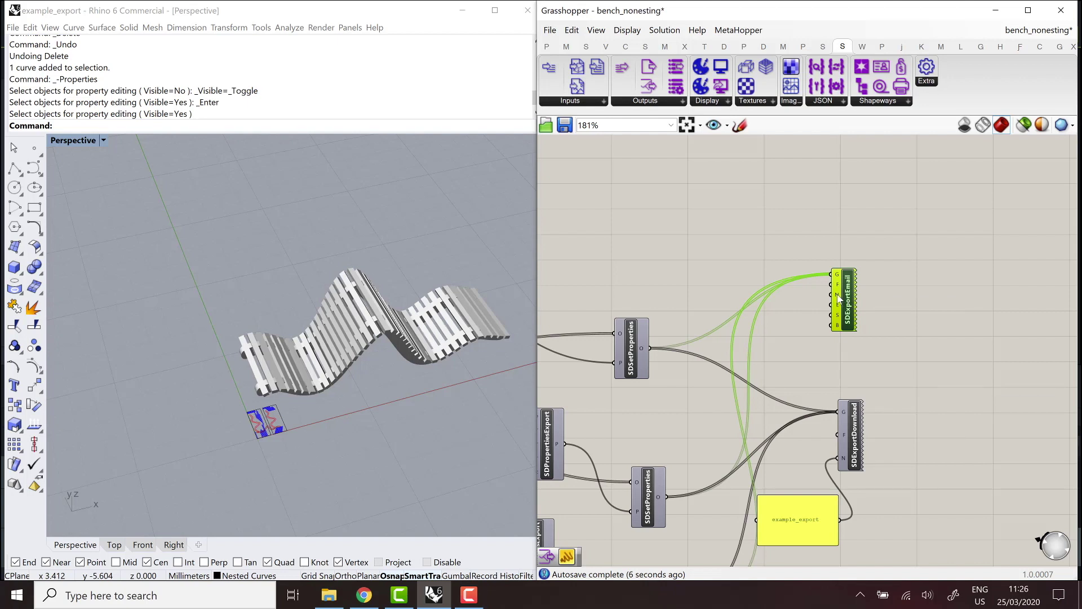
Set SDExportEmail's N input to the file name example2.
{"action": "right_click", "coordinate": [838, 296]}
{"action": "mouse_move", "coordinate": [902, 395]}
{"action": "left_click", "coordinate": [999, 395]}
{"action": "type", "text": "e"}
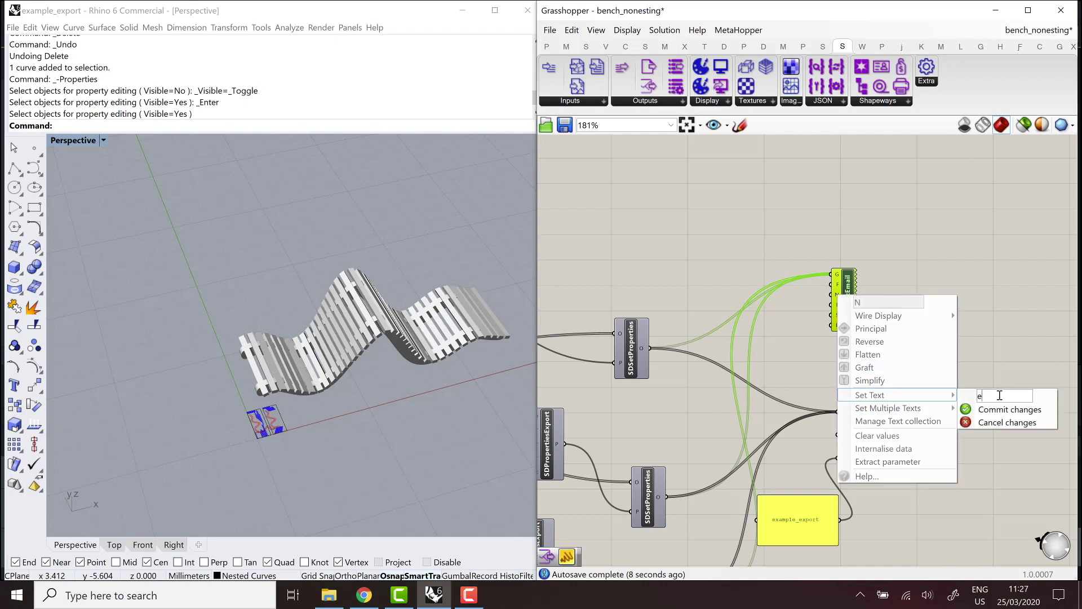
{"action": "type", "text": "xample2"}
{"action": "left_click", "coordinate": [1008, 409]}
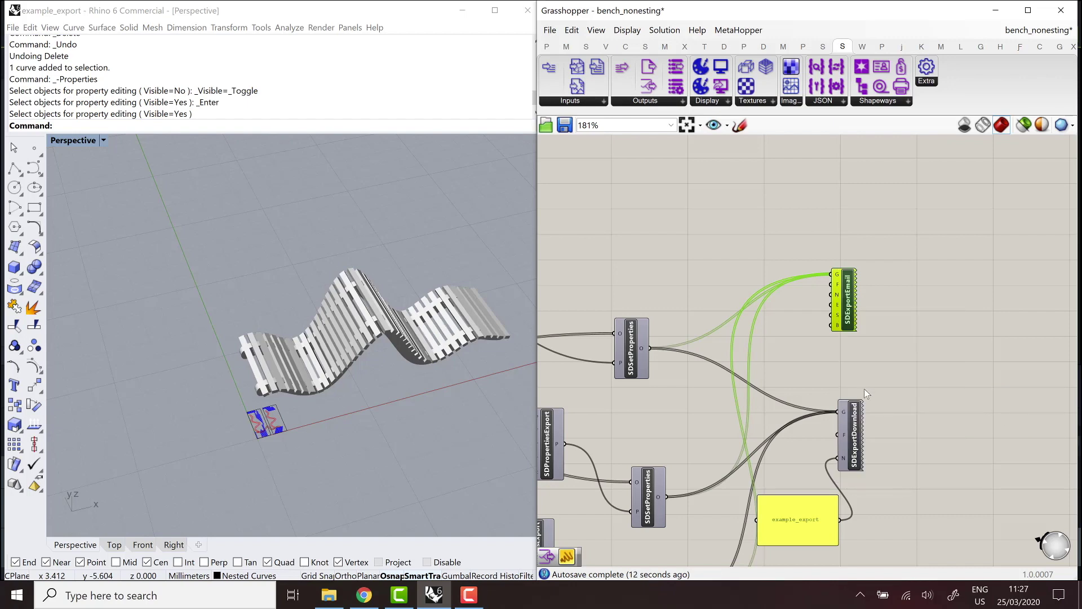
Add a Panel holding the recipient's e-mail address and wire it to SDExportEmail's E input.
{"action": "scroll", "coordinate": [844, 305], "scroll_direction": "up", "scroll_amount": 2}
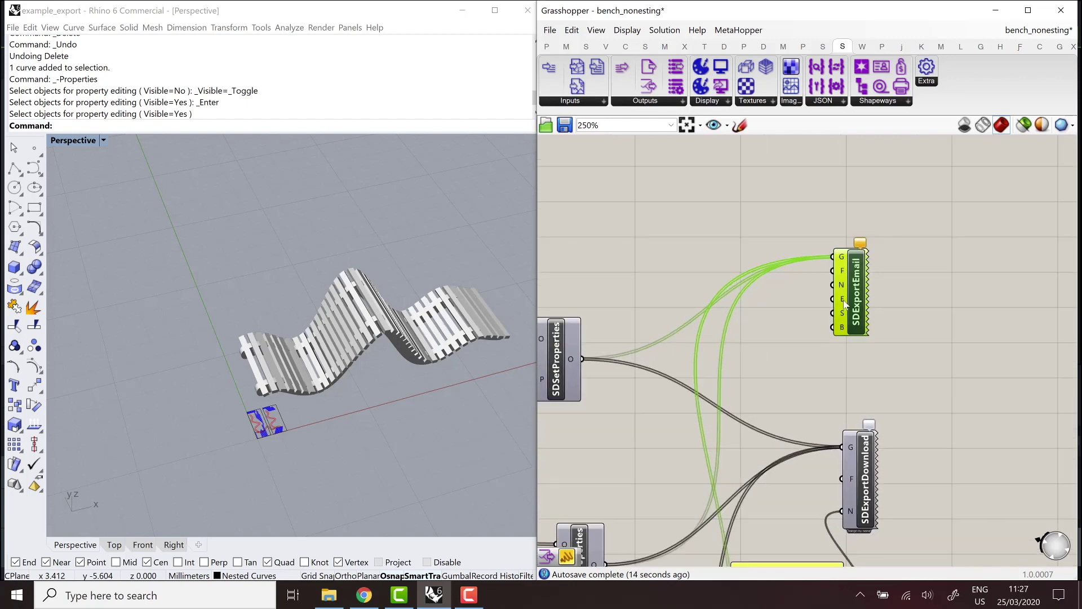
{"action": "left_click", "coordinate": [844, 304]}
{"action": "scroll", "coordinate": [844, 304], "scroll_direction": "up", "scroll_amount": 3}
{"action": "double_click", "coordinate": [738, 323]}
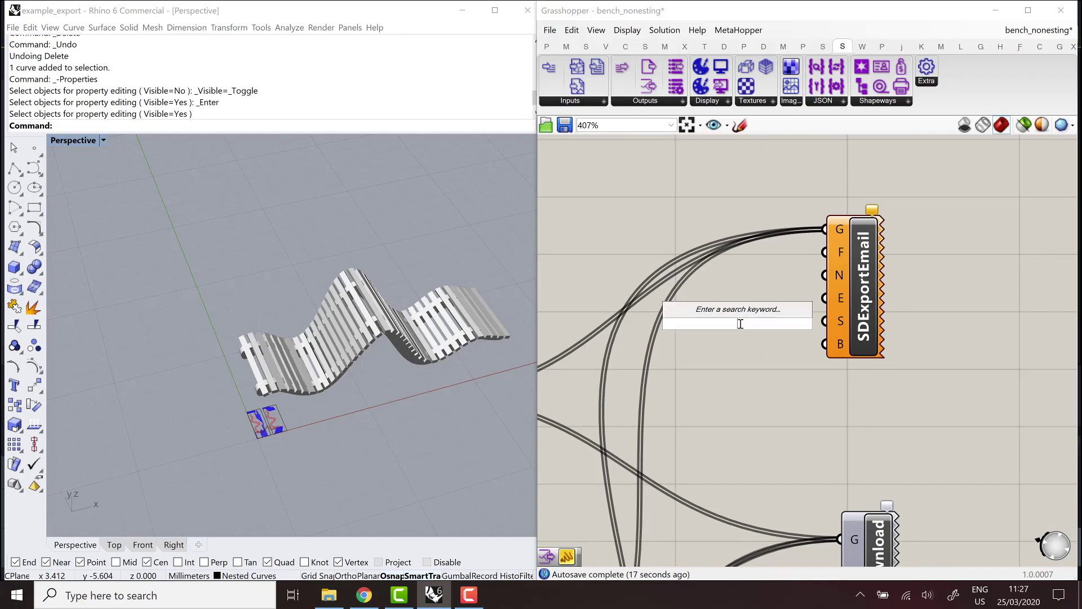
{"action": "type", "text": "panel"}
{"action": "key", "text": "Return"}
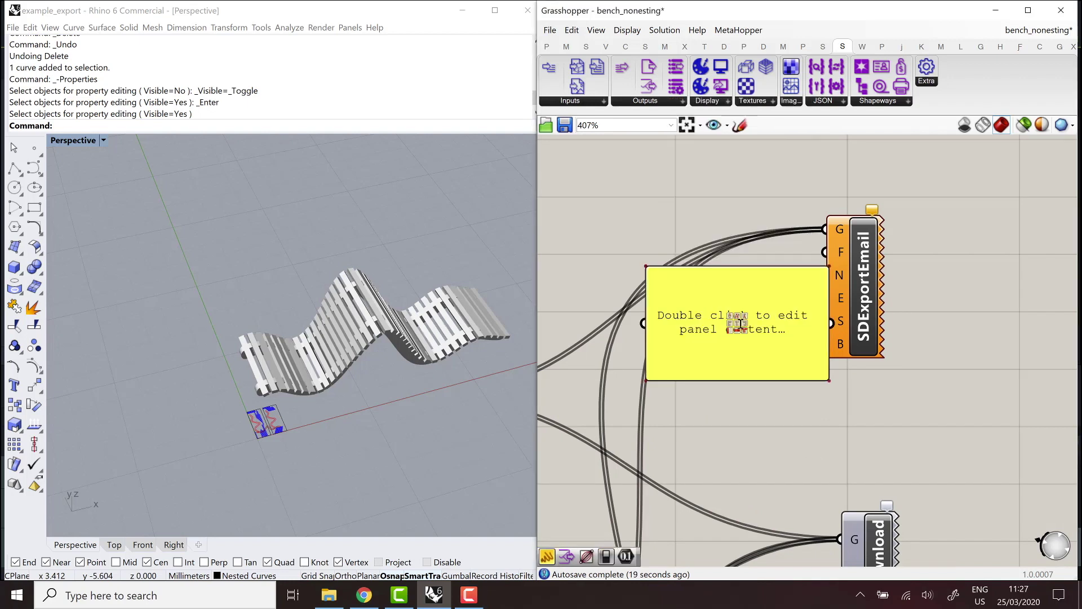
{"action": "left_click_drag", "start_coordinate": [775, 339], "coordinate": [691, 318]}
{"action": "double_click", "coordinate": [691, 318]}
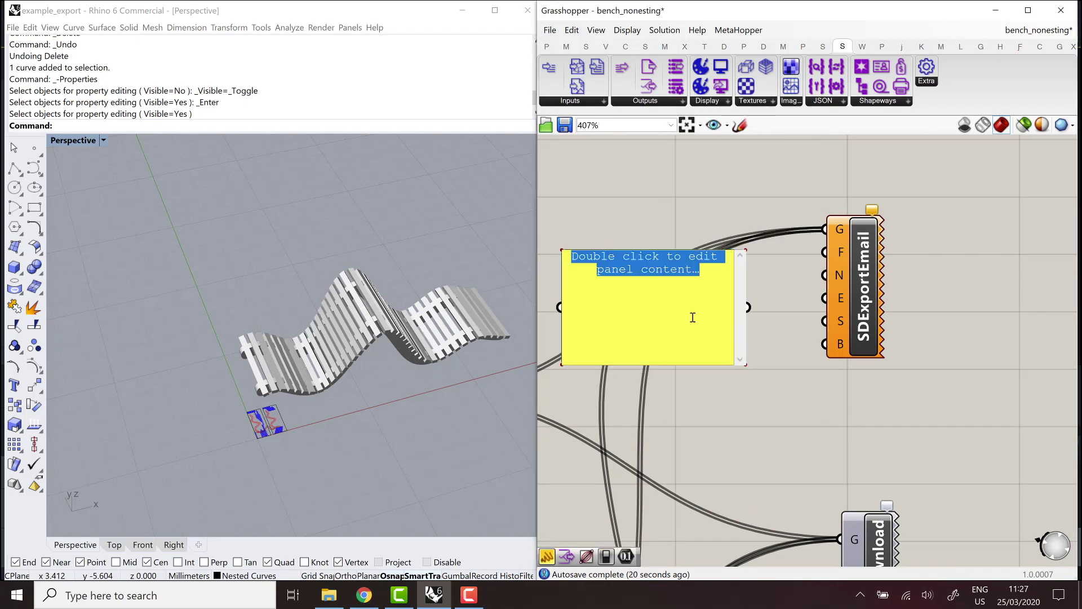
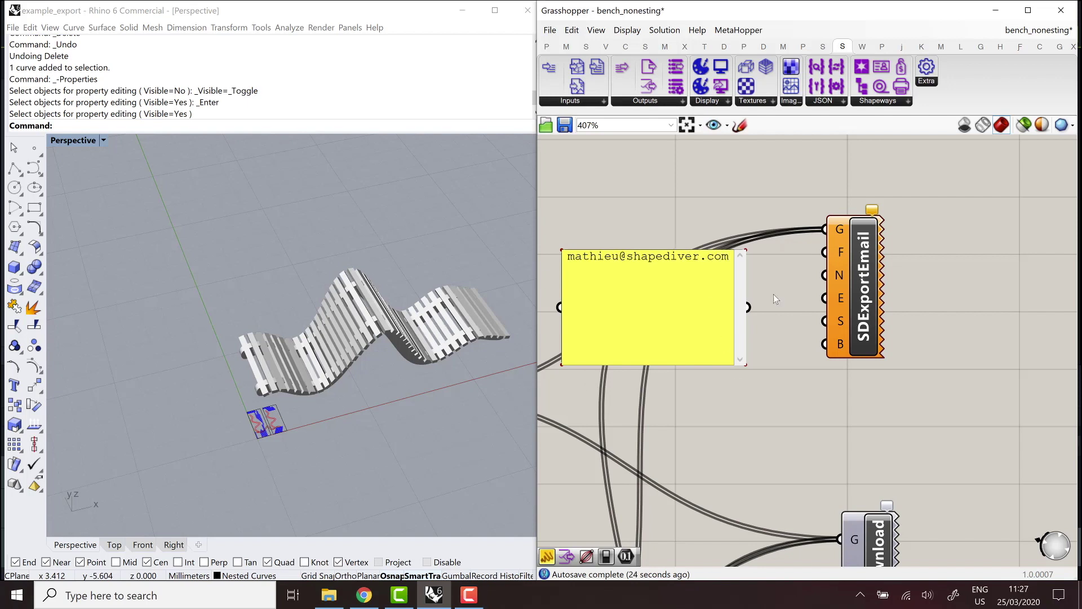
{"action": "left_click", "coordinate": [681, 346]}
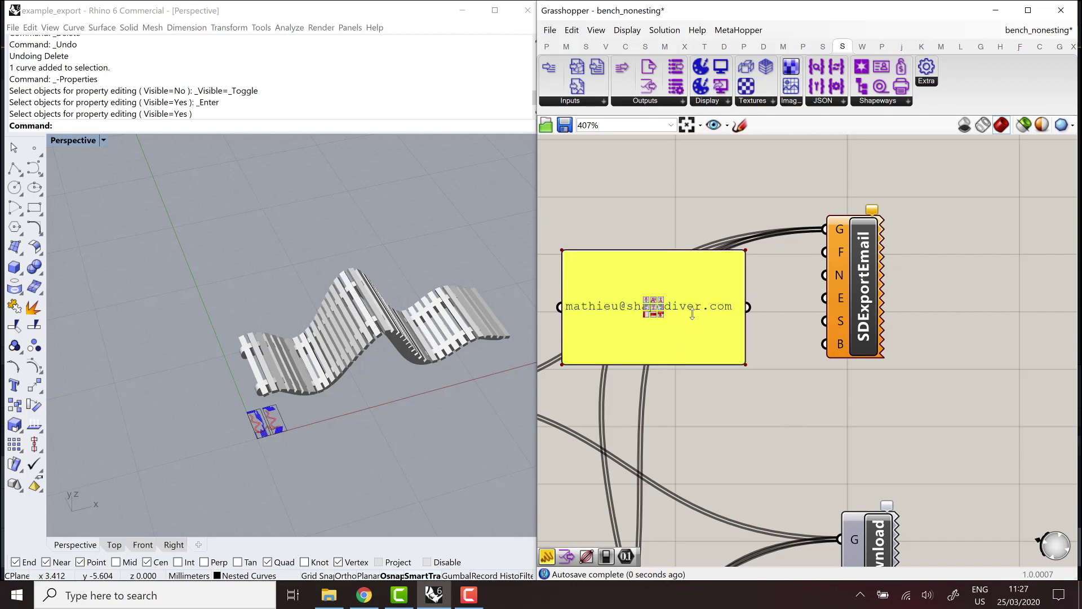
{"action": "left_click_drag", "start_coordinate": [692, 314], "coordinate": [692, 312]}
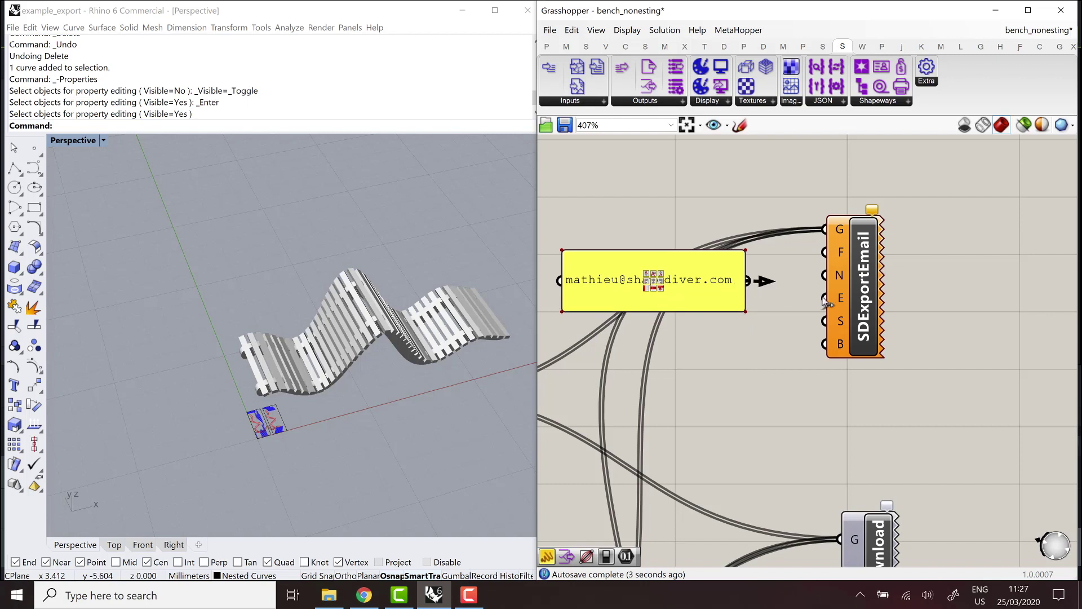
{"action": "left_click_drag", "start_coordinate": [827, 303], "coordinate": [826, 298]}
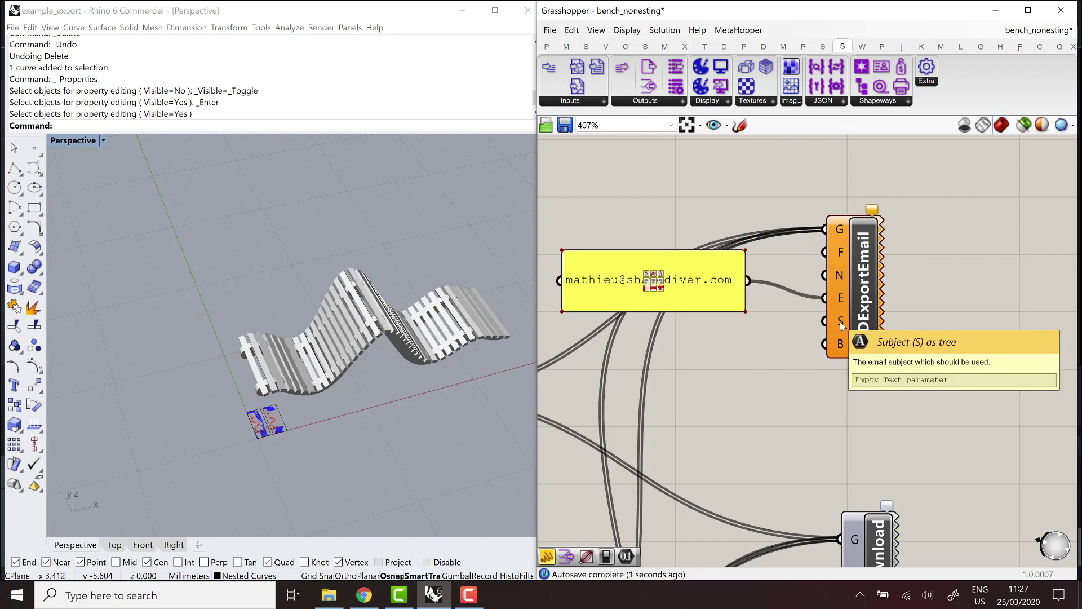
Add a Panel reading 'A file has been exported!' and wire it to the S input.
{"action": "double_click", "coordinate": [688, 346]}
{"action": "type", "text": "panel"}
{"action": "left_click", "coordinate": [688, 344]}
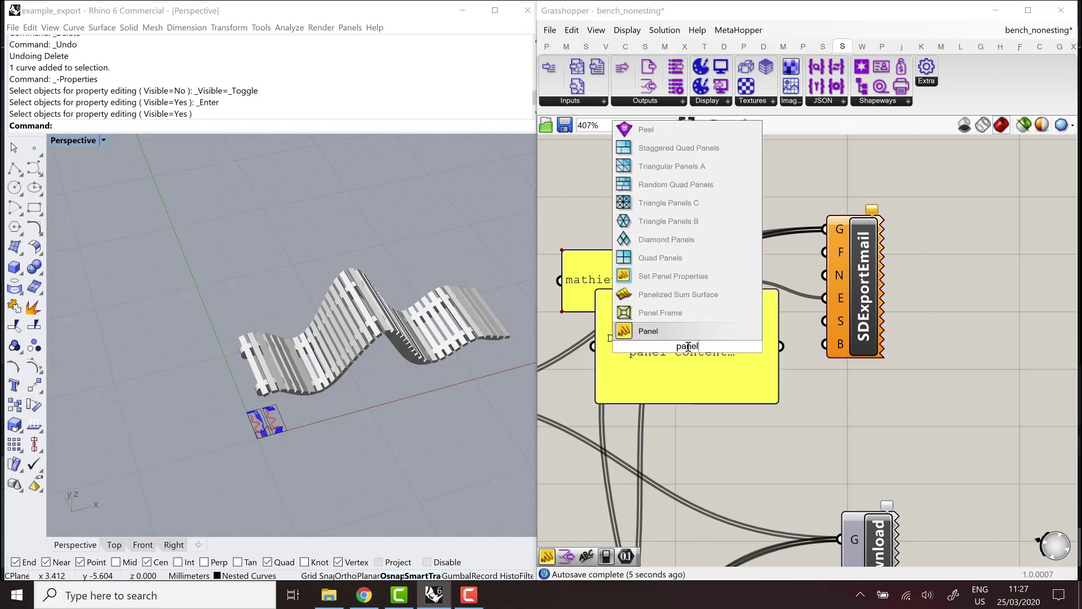
{"action": "double_click", "coordinate": [740, 358]}
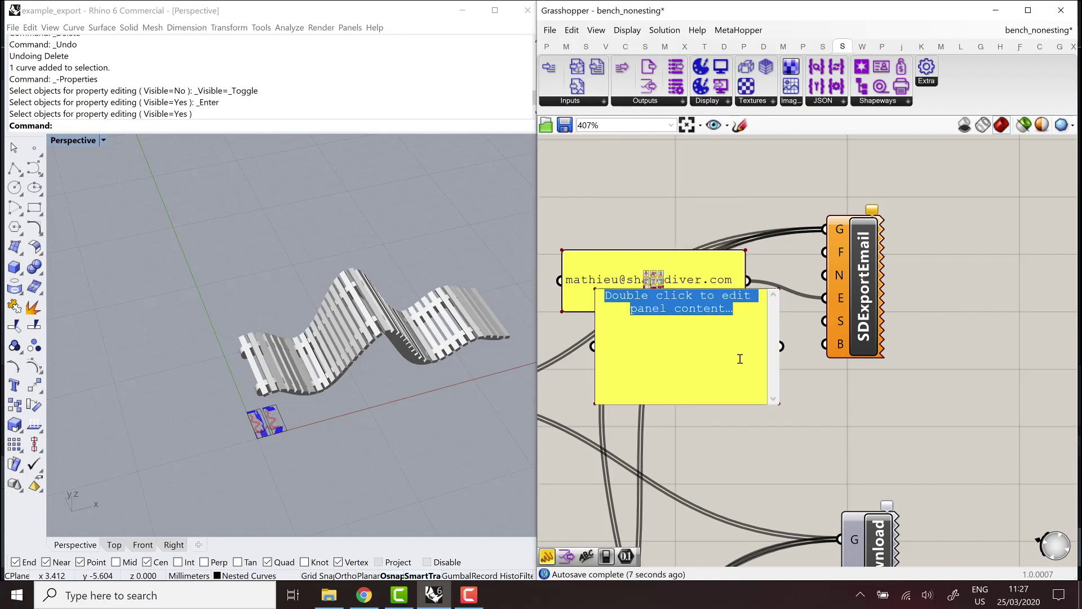
{"action": "type", "text": "A file has bee"}
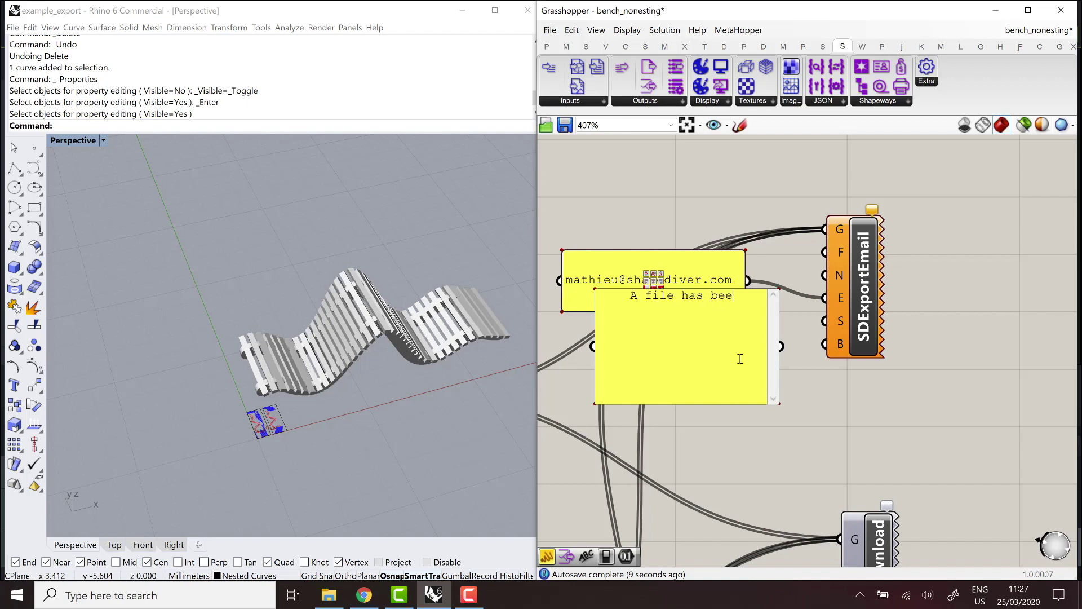
{"action": "type", "text": "n exported!"}
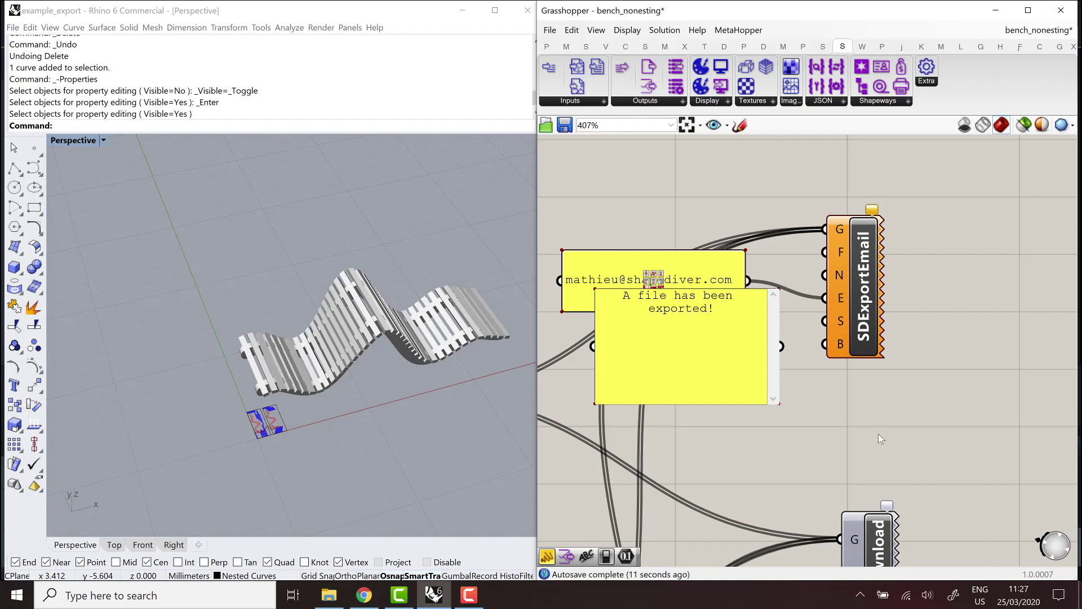
{"action": "left_click", "coordinate": [879, 439]}
{"action": "left_click_drag", "start_coordinate": [781, 346], "coordinate": [824, 321]}
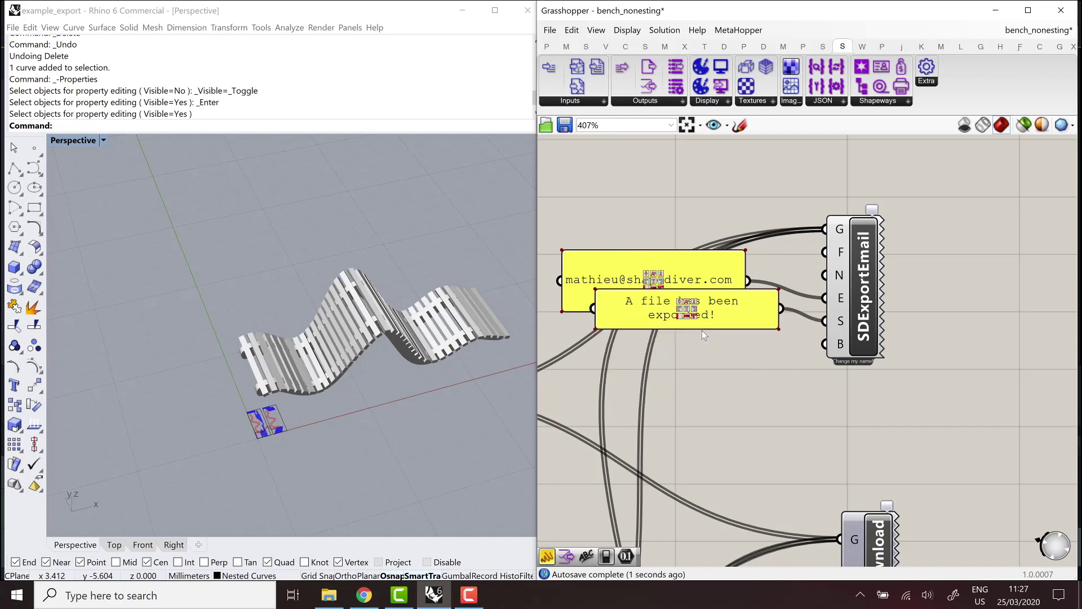
{"action": "left_click_drag", "start_coordinate": [702, 331], "coordinate": [705, 353]}
Wire a new Panel to SDExportEmail's B input with text 'A file has been exported whit the following parameters: __PARAMS__'.
{"action": "scroll", "coordinate": [824, 321], "scroll_direction": "down", "scroll_amount": 2}
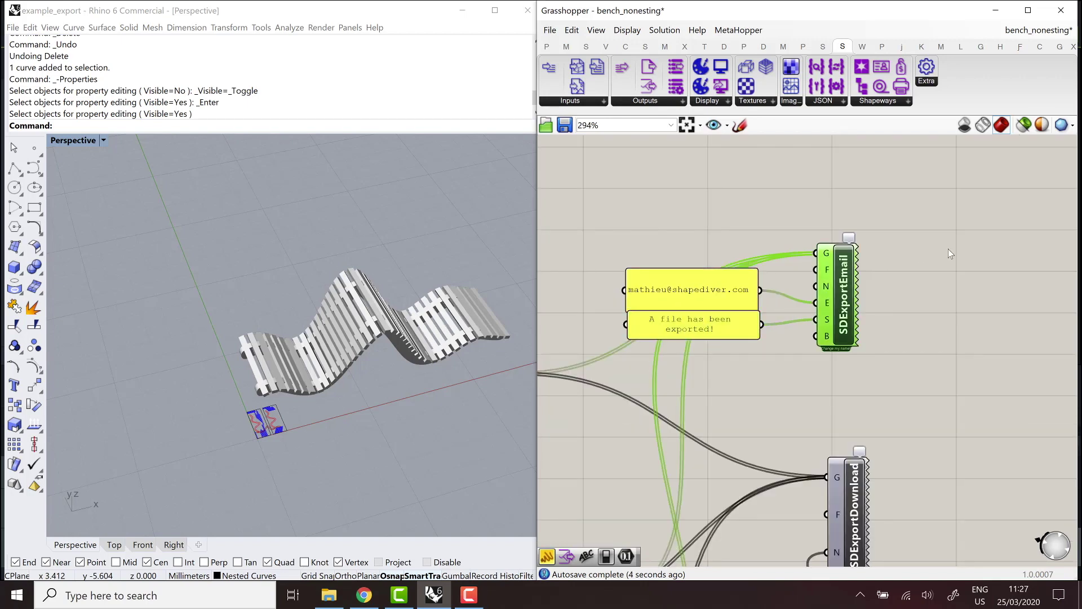
{"action": "left_click_drag", "start_coordinate": [843, 282], "coordinate": [950, 245]}
{"action": "left_click", "coordinate": [863, 342]}
{"action": "double_click", "coordinate": [863, 343]}
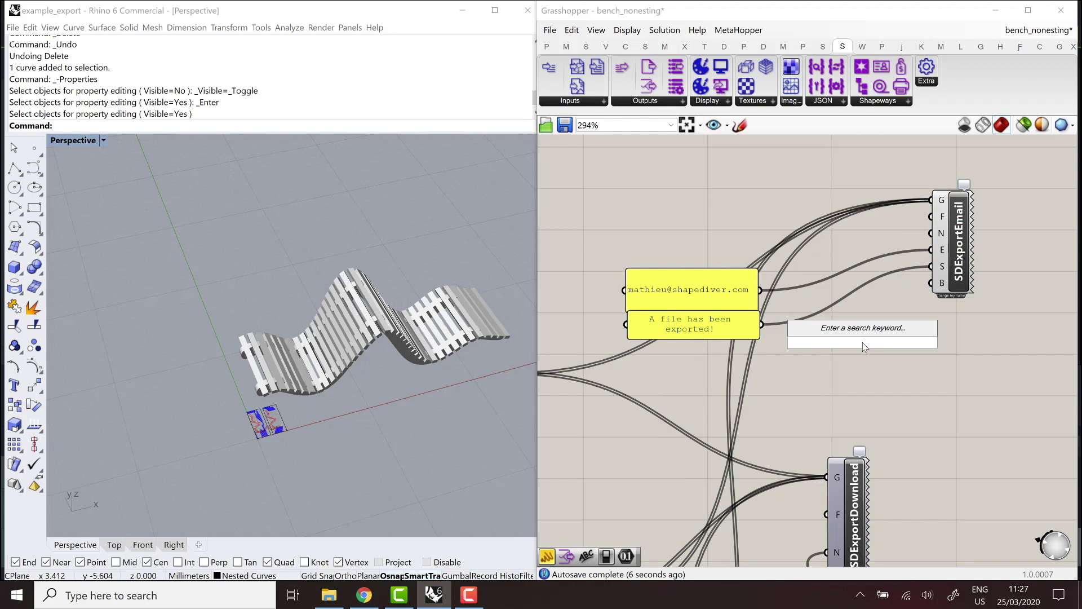
{"action": "type", "text": "panel"}
{"action": "key", "text": "Return"}
{"action": "left_click_drag", "start_coordinate": [924, 348], "coordinate": [931, 283]}
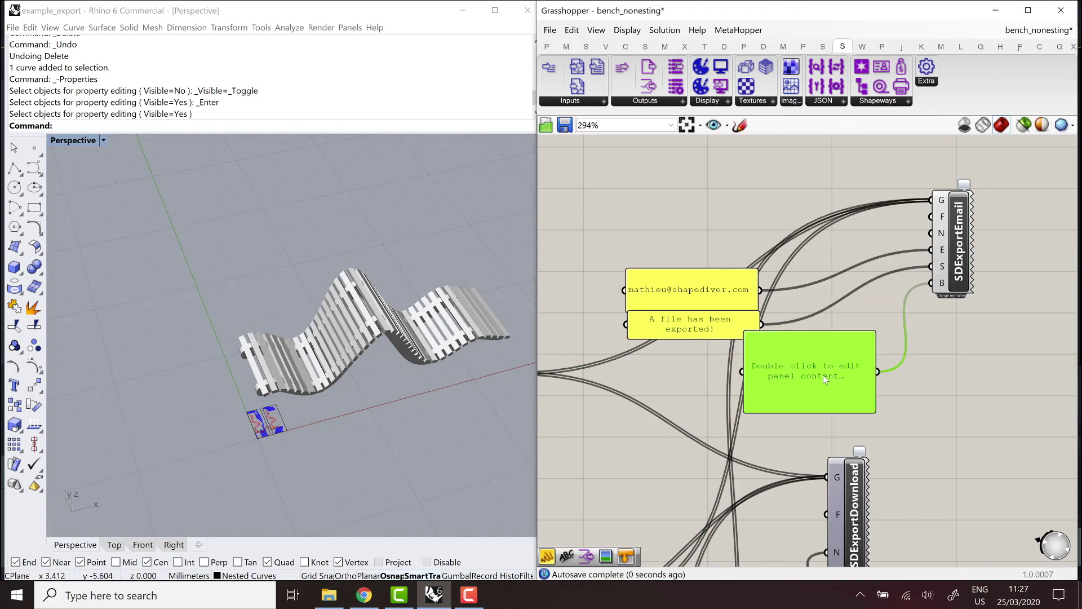
{"action": "left_click_drag", "start_coordinate": [849, 366], "coordinate": [885, 367]}
{"action": "double_click", "coordinate": [848, 373]}
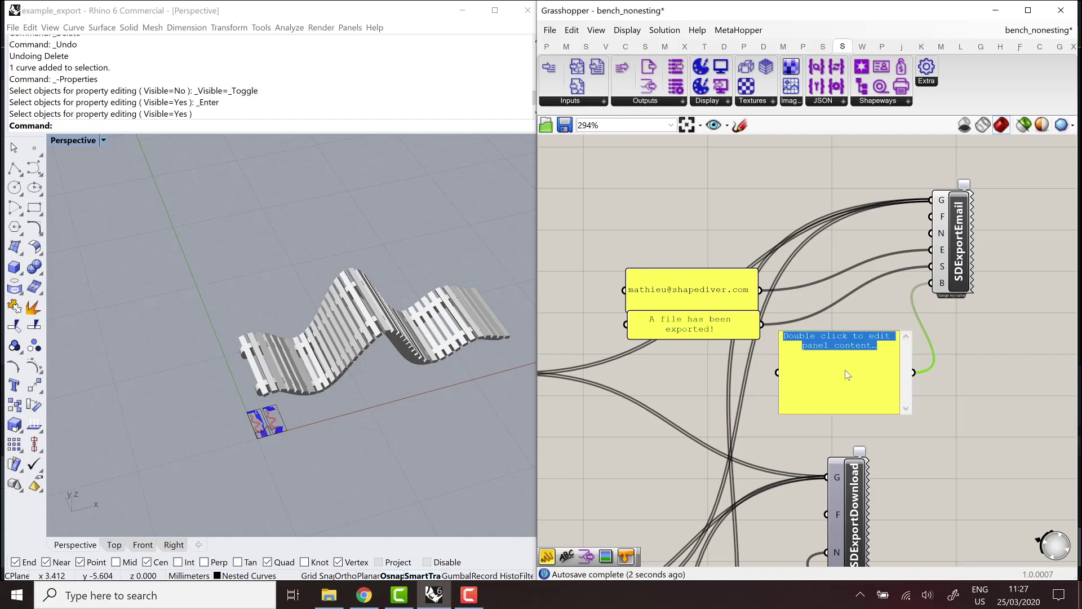
{"action": "type", "text": "A file ha"}
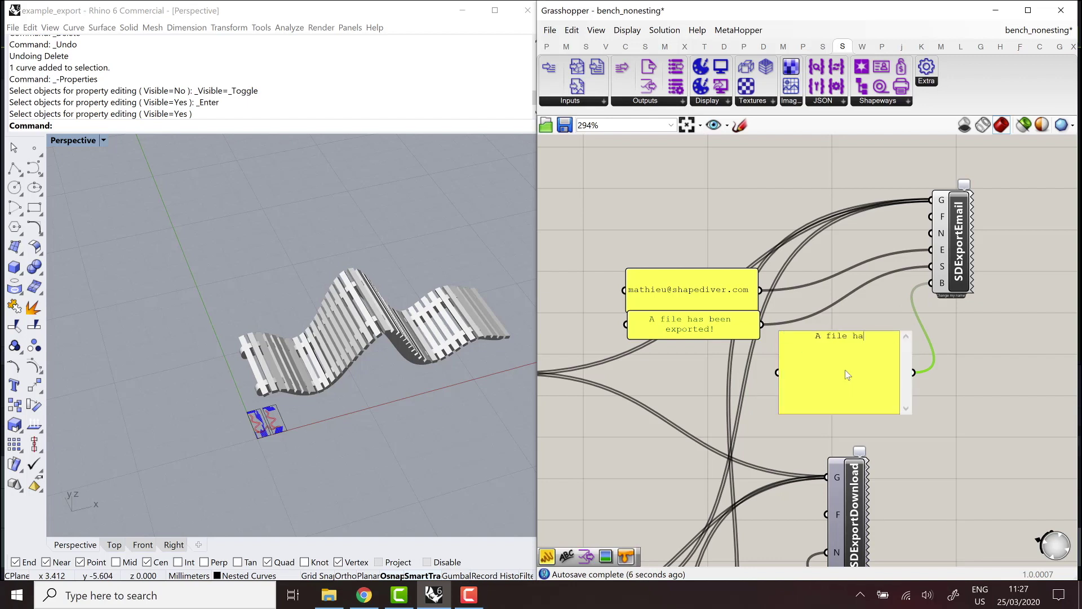
{"action": "type", "text": "s been exported"}
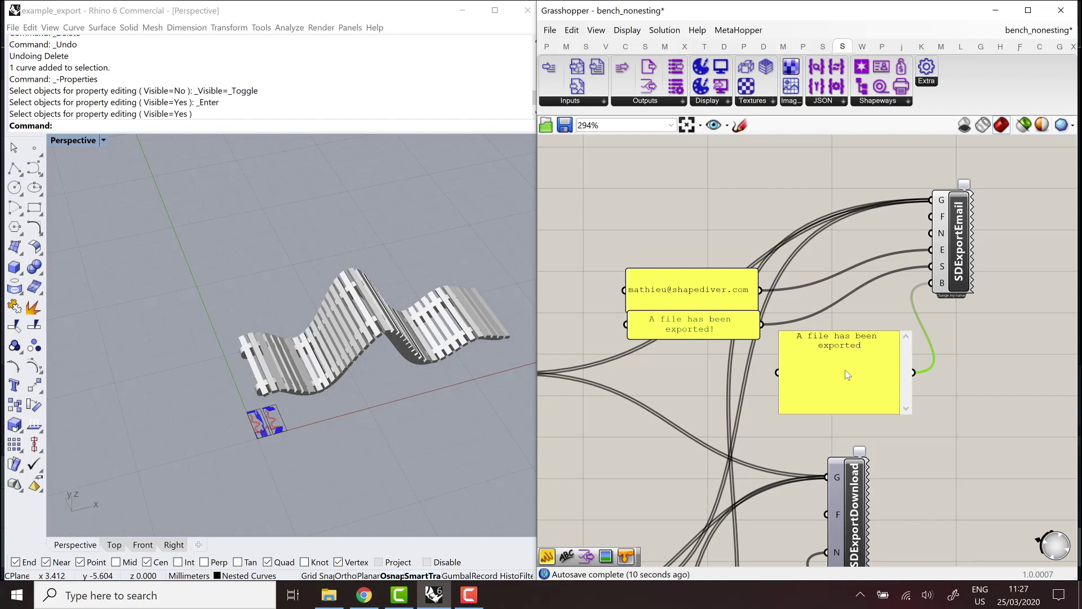
{"action": "type", "text": " wh"}
{"action": "type", "text": "it"}
{"action": "type", "text": "the fol"}
{"action": "type", "text": "lowing parameters"}
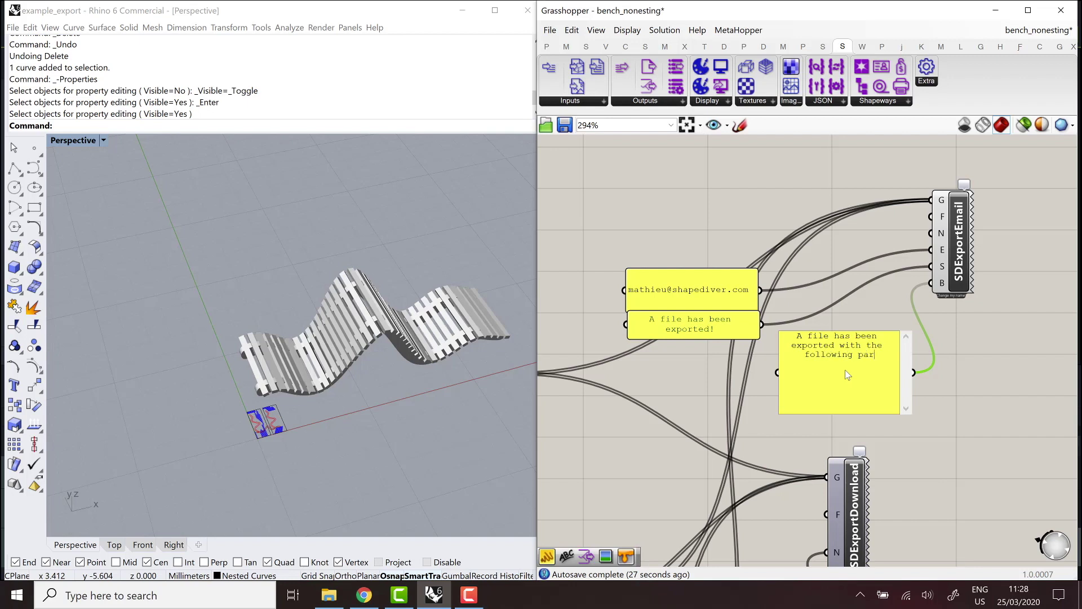
{"action": "type", "text": ":  "}
{"action": "type", "text": "__PARAMS"}
{"action": "type", "text": "__"}
{"action": "left_click", "coordinate": [936, 396]}
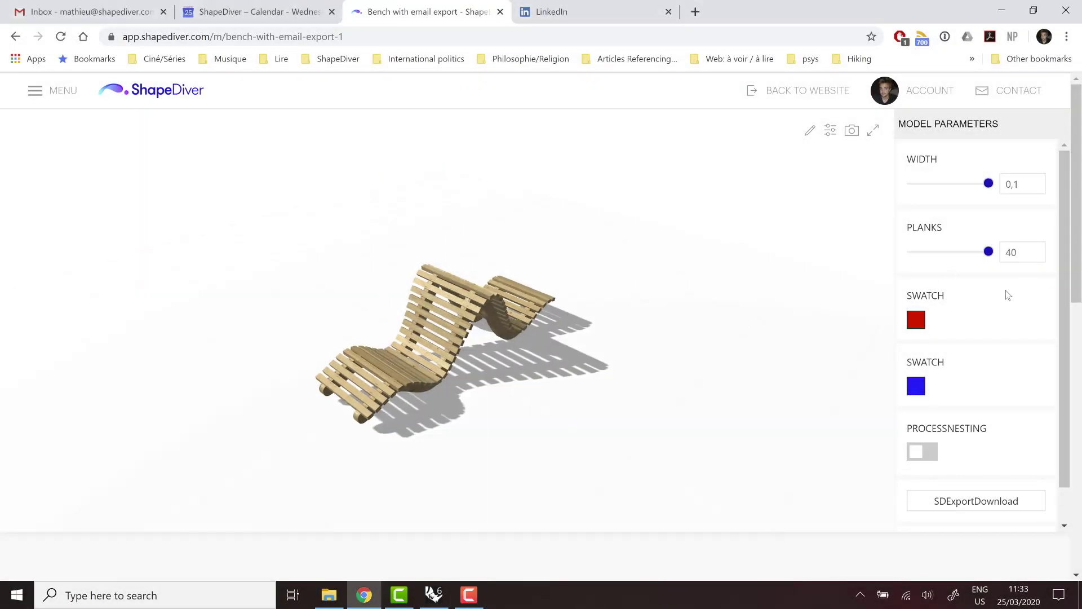
Change WIDTH to 0,08 and back to 0,1, then switch PROCESSNESTING on.
{"action": "scroll", "coordinate": [992, 294], "scroll_direction": "down", "scroll_amount": 1}
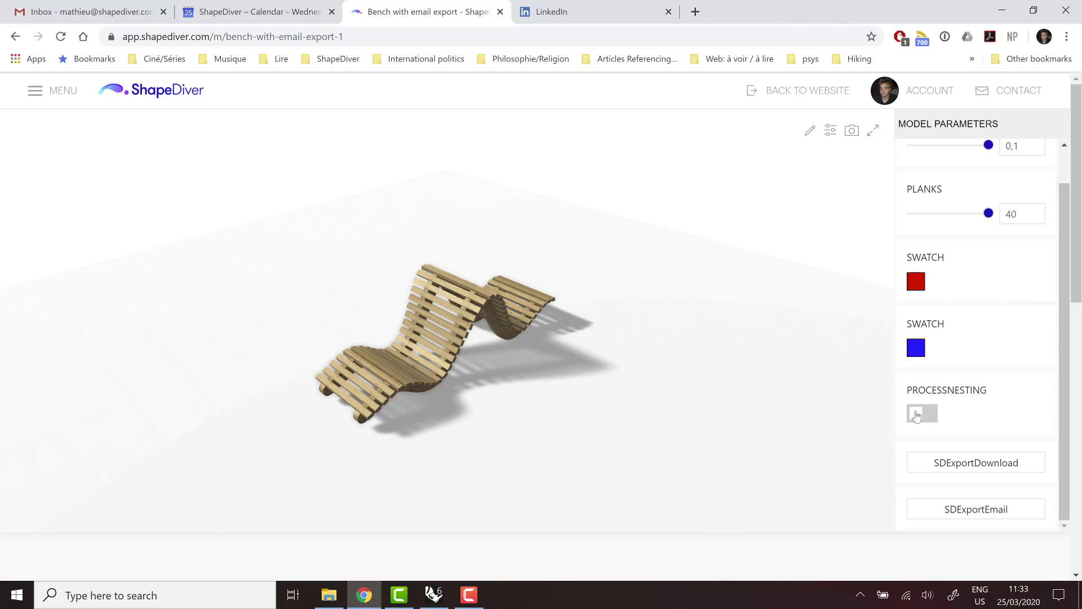
{"action": "scroll", "coordinate": [973, 361], "scroll_direction": "up", "scroll_amount": 1}
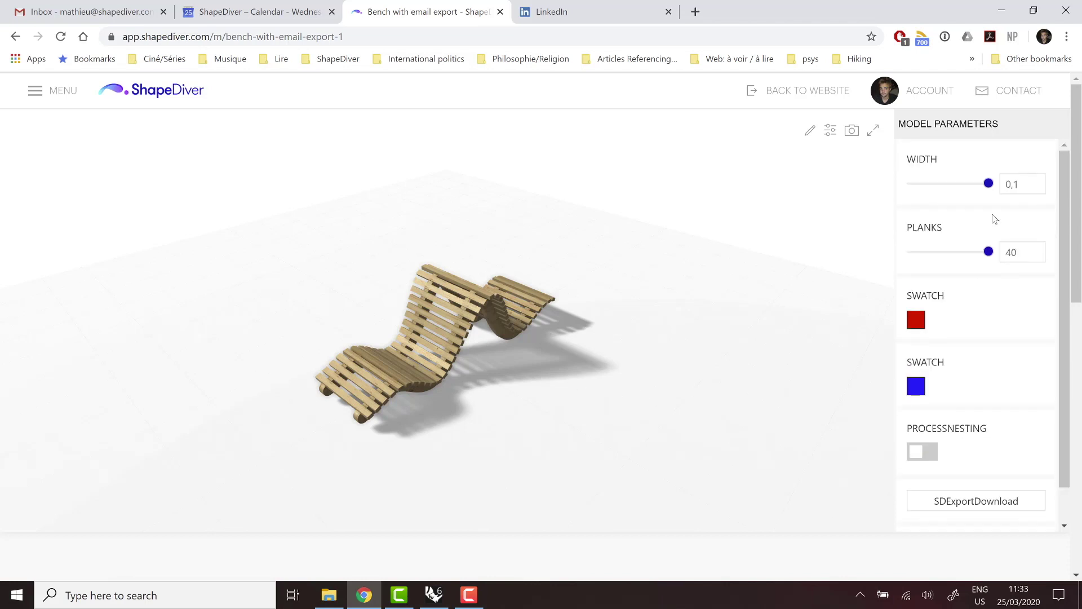
{"action": "left_click", "coordinate": [967, 184]}
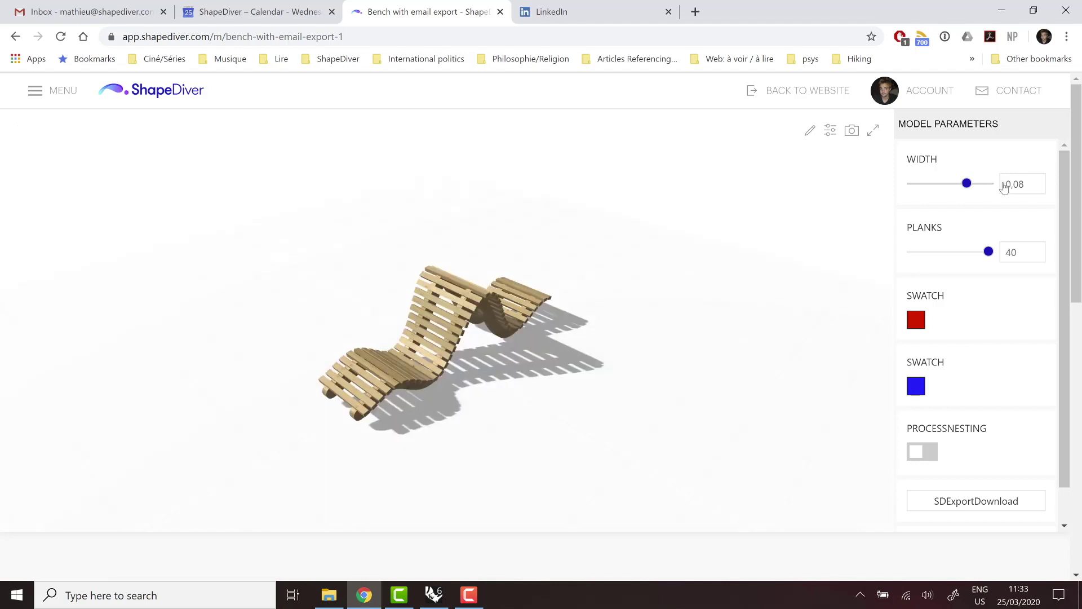
{"action": "left_click", "coordinate": [990, 184]}
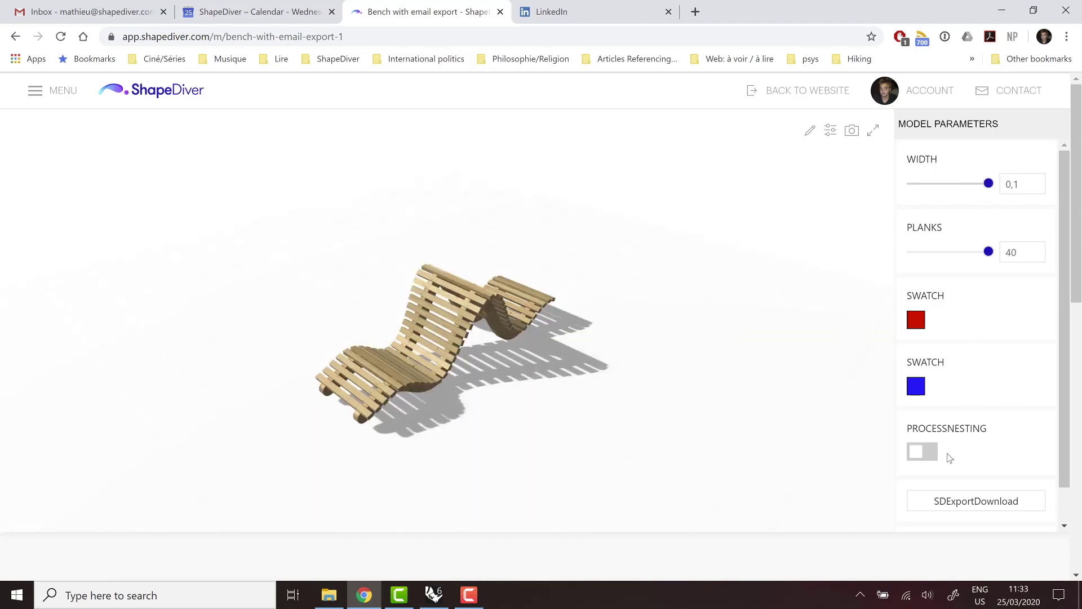
{"action": "left_click", "coordinate": [927, 452]}
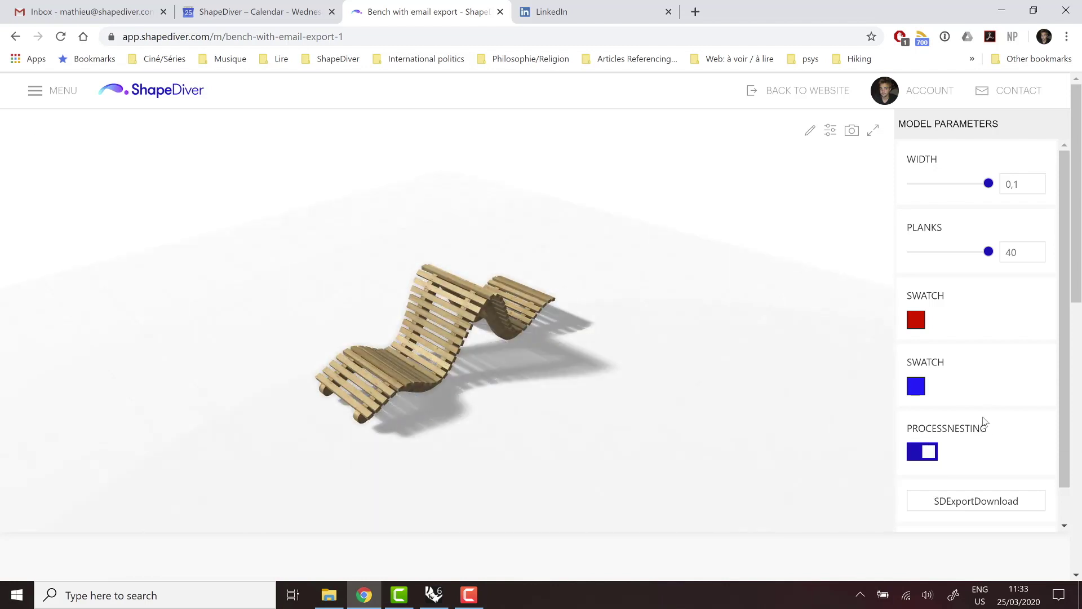
Send the bench export via SDExportEmail and acknowledge the sent confirmation.
{"action": "scroll", "coordinate": [975, 401], "scroll_direction": "down", "scroll_amount": 1}
{"action": "left_click", "coordinate": [966, 512]}
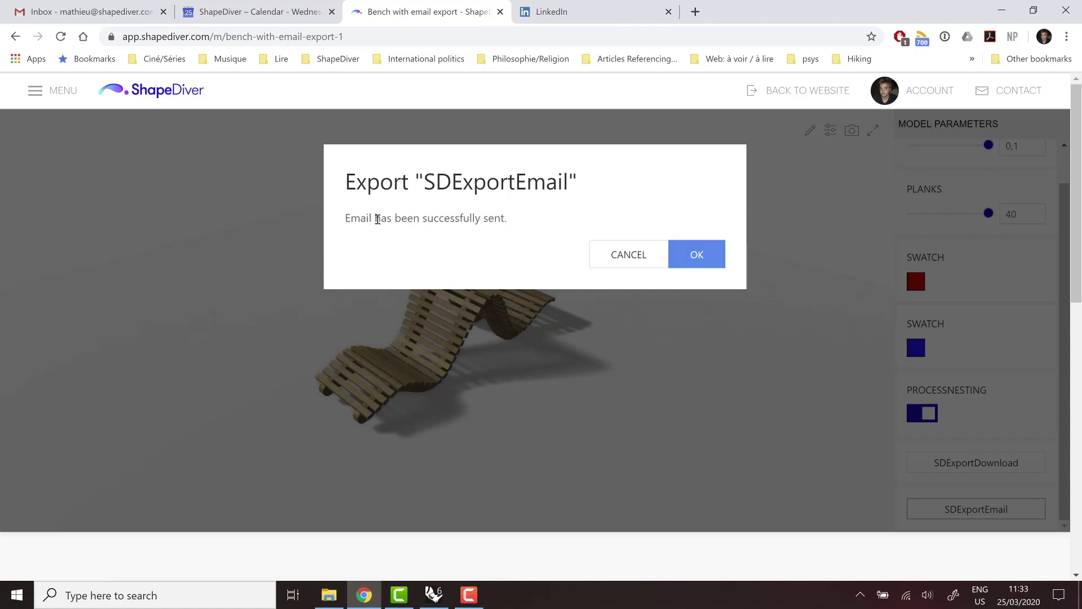
{"action": "left_click", "coordinate": [693, 258]}
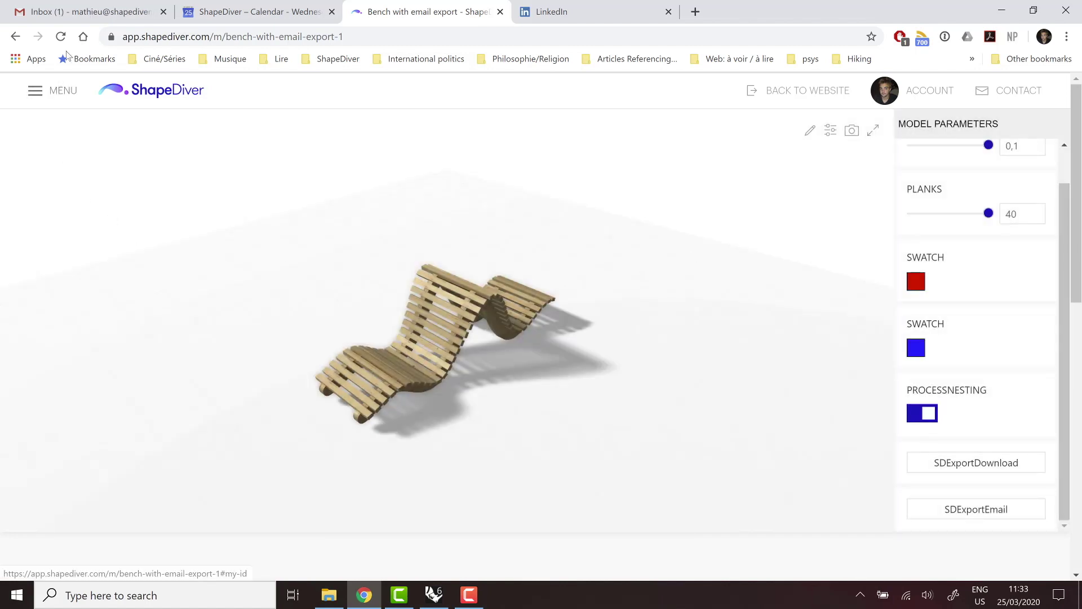
Open the 'A file has been exported!' e-mail in Gmail and review its sender details and parameter list.
{"action": "left_click", "coordinate": [81, 18]}
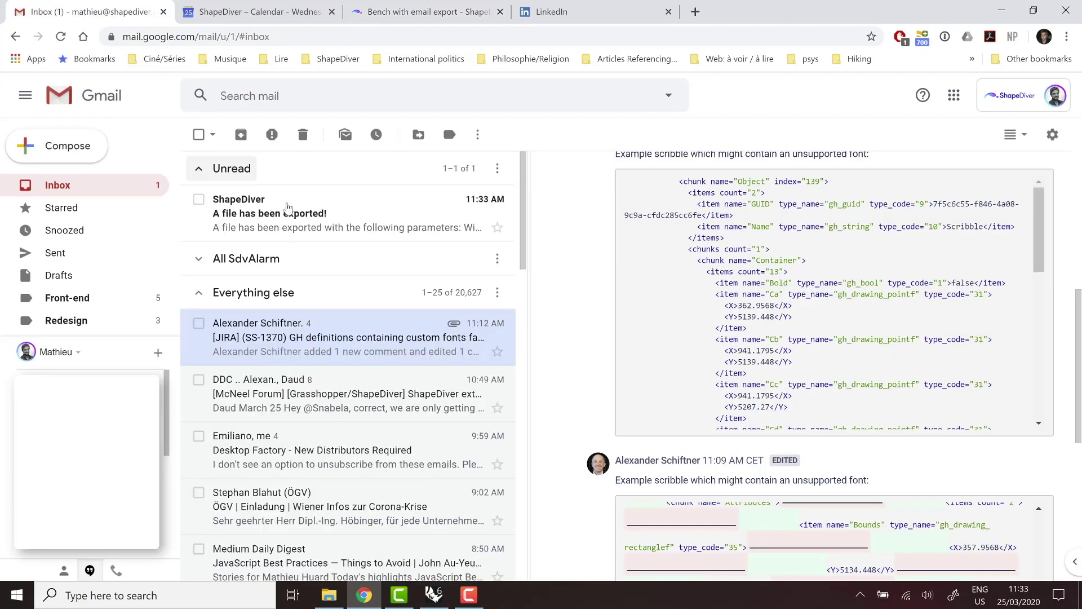
{"action": "left_click", "coordinate": [287, 209]}
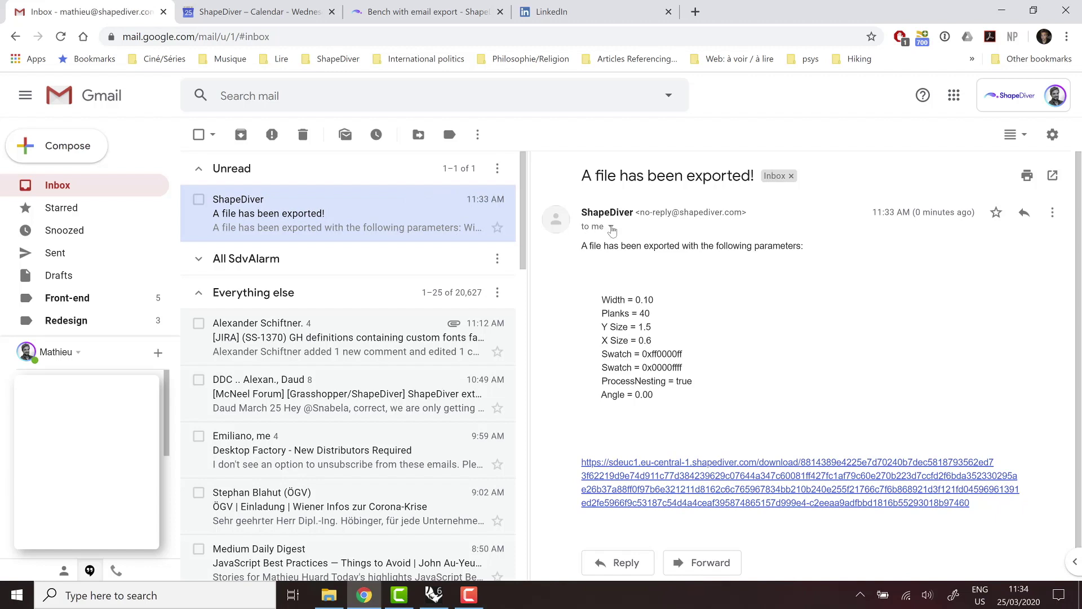
{"action": "left_click", "coordinate": [611, 226]}
{"action": "left_click", "coordinate": [943, 306]}
{"action": "left_click_drag", "start_coordinate": [584, 294], "coordinate": [685, 395]}
{"action": "left_click", "coordinate": [601, 359]}
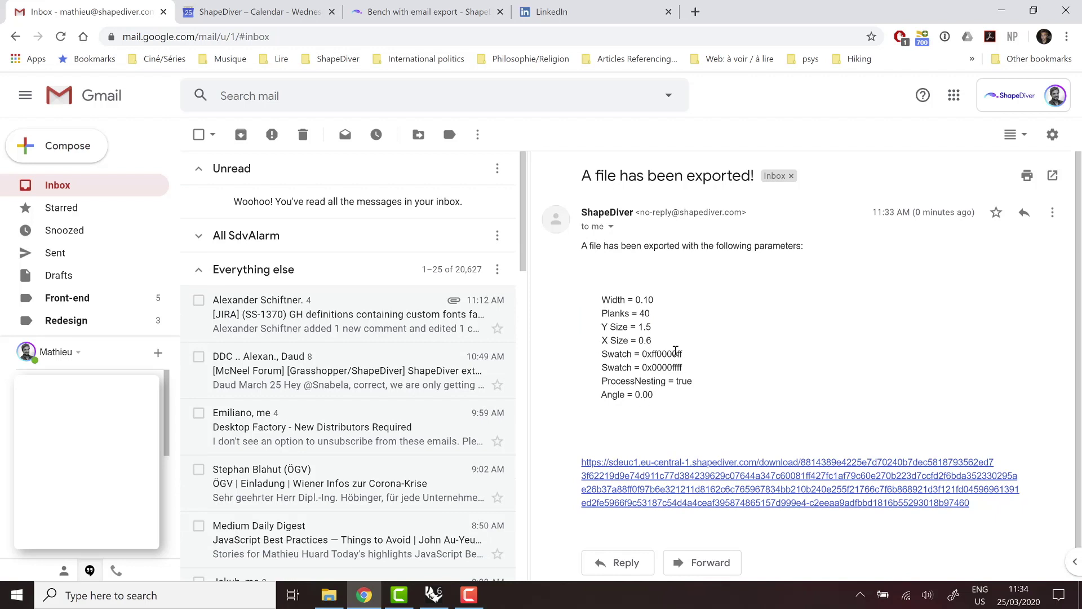